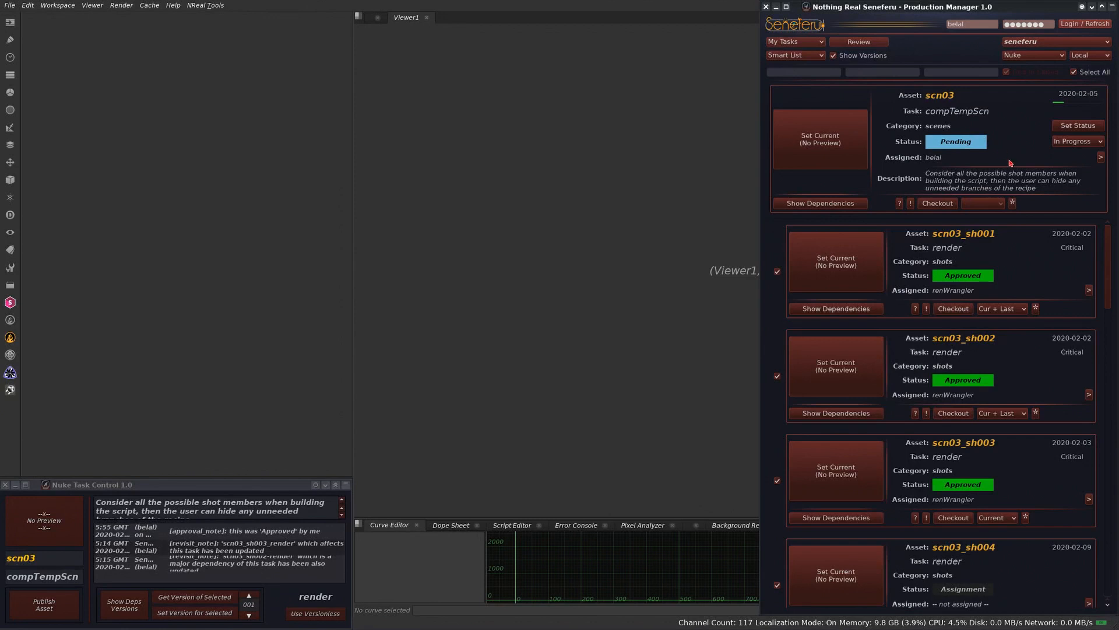
{"action": "mouse_move", "coordinate": [1103, 271]}
{"action": "left_mouse_down"}
{"action": "mouse_move", "coordinate": [1096, 497]}
{"action": "mouse_move", "coordinate": [1107, 257]}
{"action": "left_mouse_up"}
{"action": "left_click_drag", "start_coordinate": [1102, 261], "coordinate": [1082, 250]}
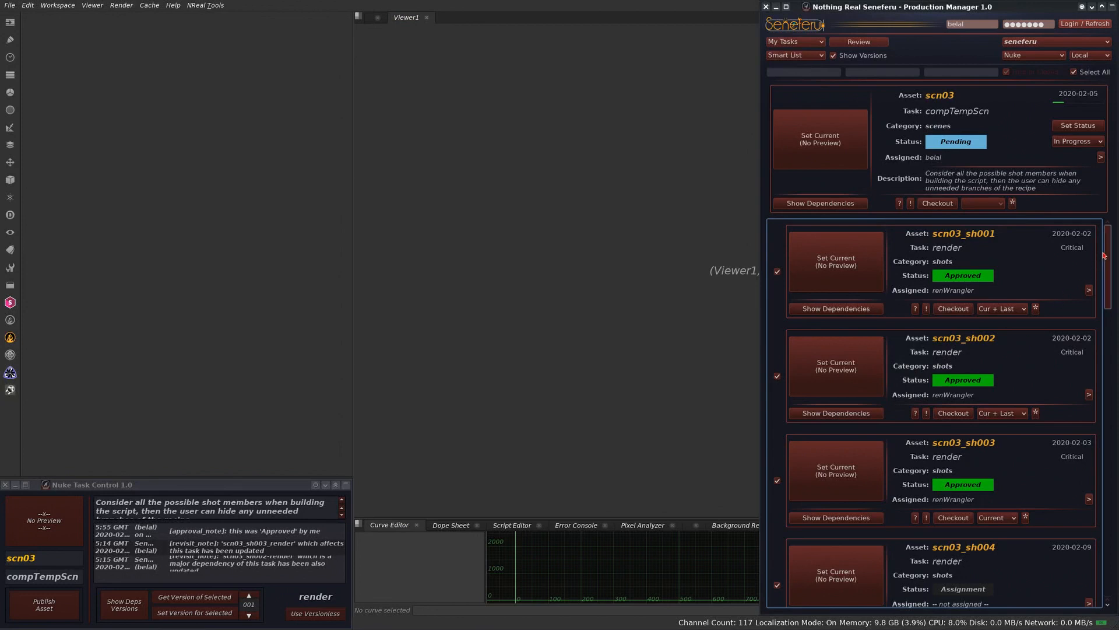
{"action": "left_click_drag", "start_coordinate": [1099, 262], "coordinate": [1066, 250]}
Filter the dependency list by the asset name scn03_sh001
{"action": "double_click", "coordinate": [978, 237]}
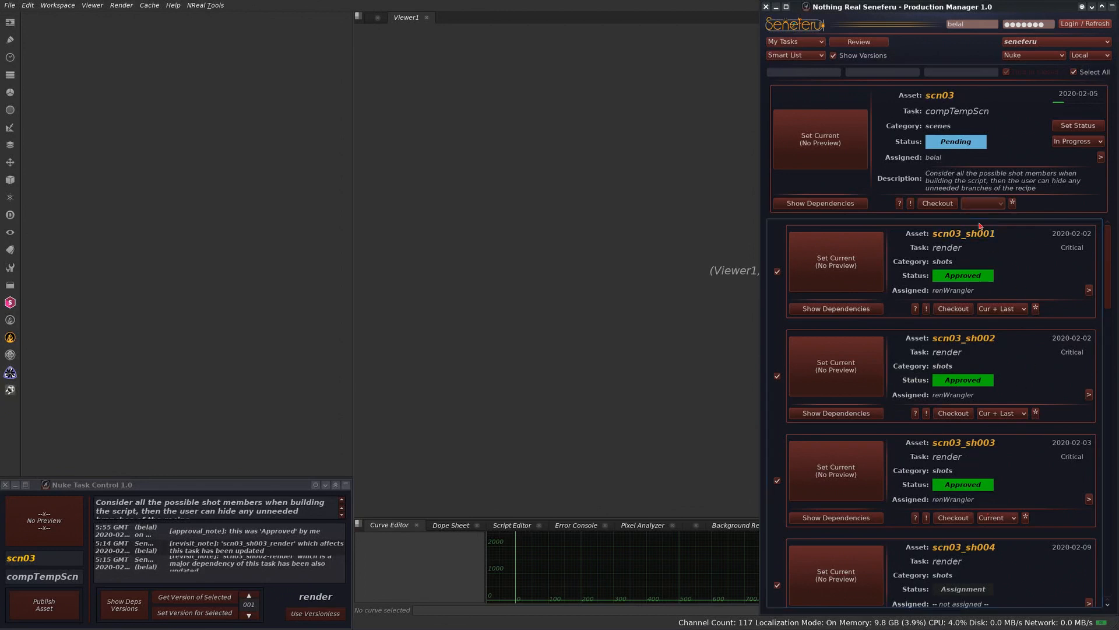
{"action": "middle_click", "coordinate": [821, 74]}
{"action": "key", "text": "Return"}
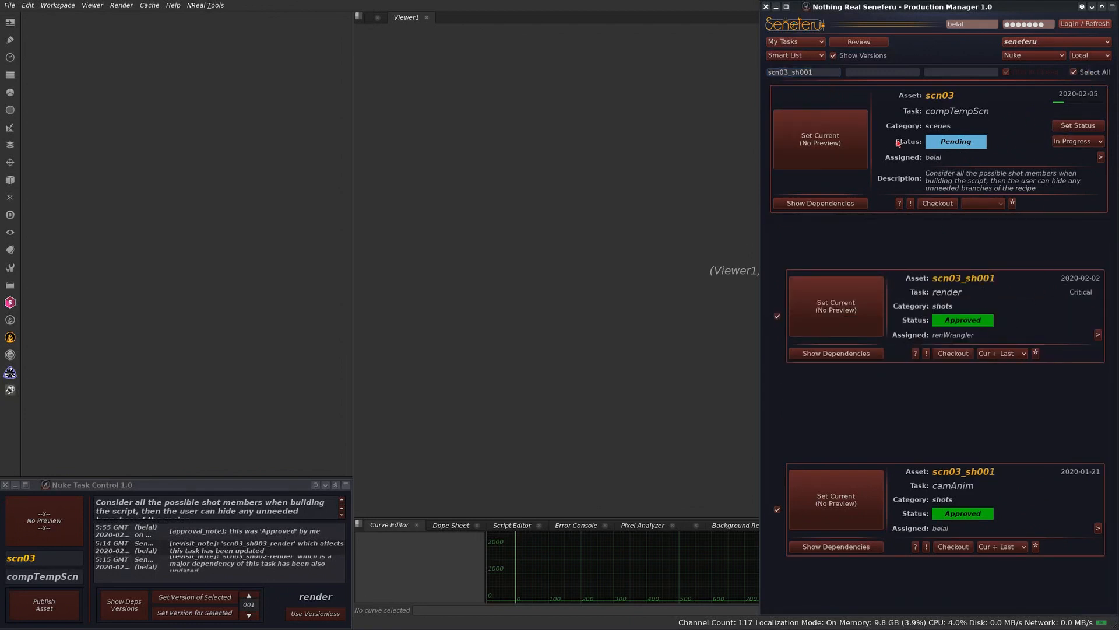
Set the scn03 compTempScn task to In Progress and load the scn03_sh001 dependencies into the node graph with camAnim excluded
{"action": "left_click", "coordinate": [634, 338]}
{"action": "left_click", "coordinate": [1085, 126]}
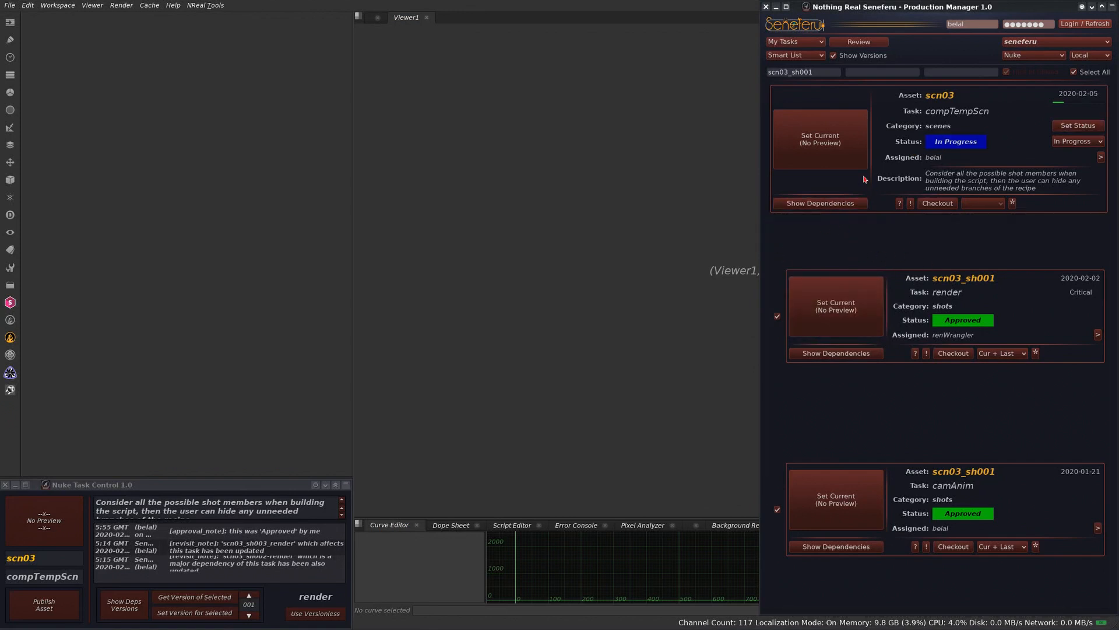
{"action": "left_click", "coordinate": [777, 509]}
{"action": "left_click", "coordinate": [846, 202]}
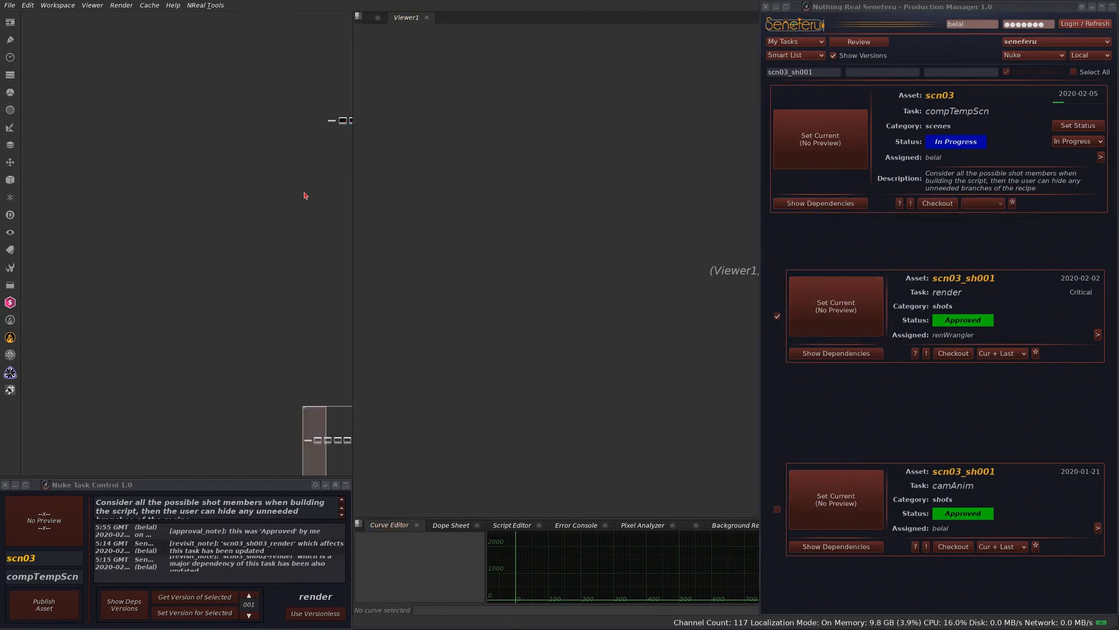
Move the sh_info node above the row of Read nodes and display the first Read node in the viewer
{"action": "middle_click_drag", "start_coordinate": [304, 193], "coordinate": [178, 315]}
{"action": "scroll", "coordinate": [243, 241], "scroll_direction": "up", "scroll_amount": 4}
{"action": "scroll", "coordinate": [234, 293], "scroll_direction": "up", "scroll_amount": 2}
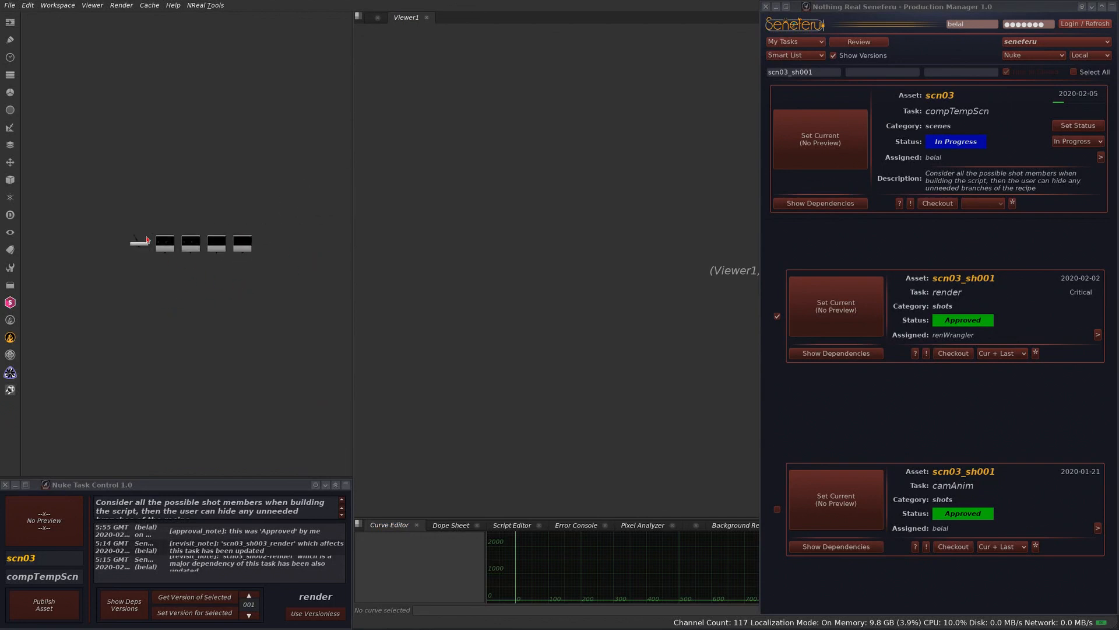
{"action": "left_click_drag", "start_coordinate": [144, 242], "coordinate": [190, 180]}
{"action": "left_click", "coordinate": [167, 249]}
{"action": "key", "text": "1"}
{"action": "scroll", "coordinate": [293, 280], "scroll_direction": "up", "scroll_amount": 2}
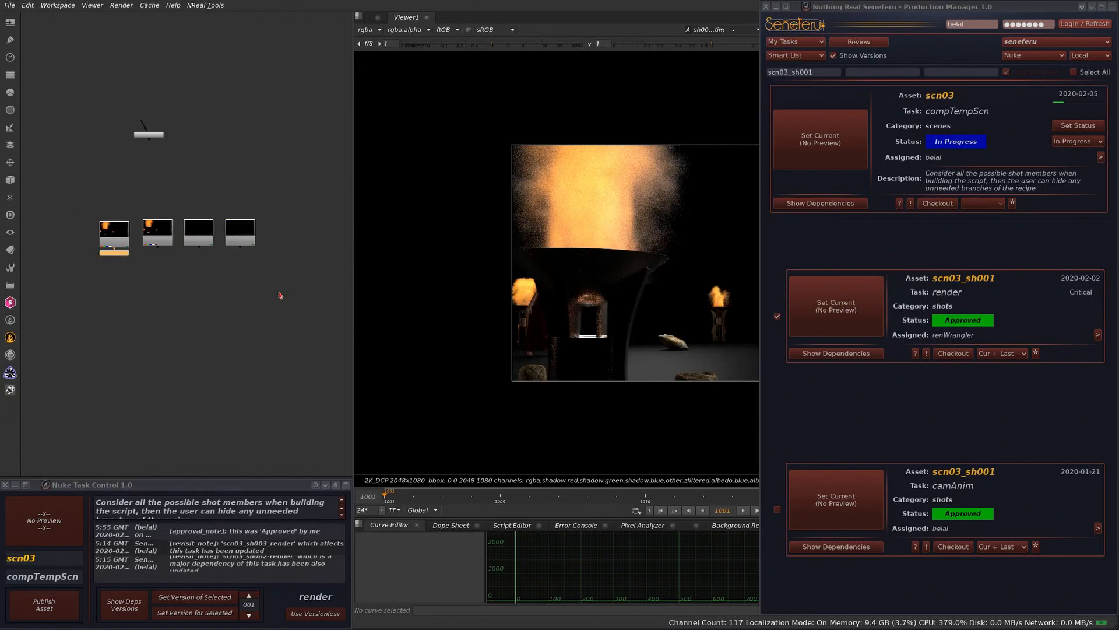
Clear the Production Manager from the viewer area and scrub the sh001 lighting render through to frame 1022
{"action": "left_click", "coordinate": [1112, 7]}
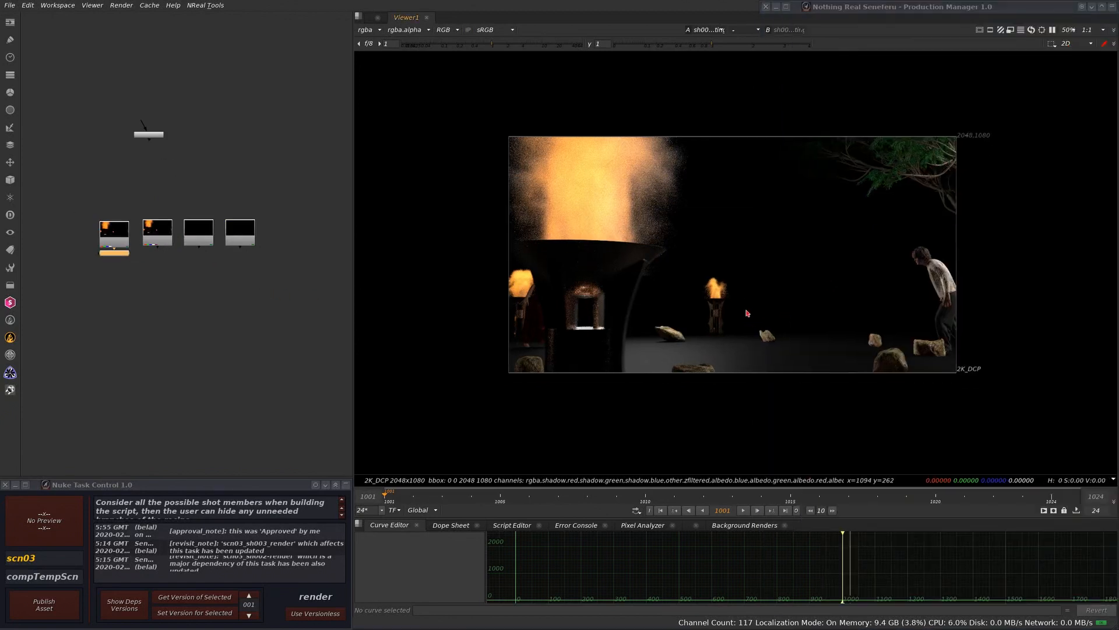
{"action": "scroll", "coordinate": [752, 335], "scroll_direction": "up", "scroll_amount": 2}
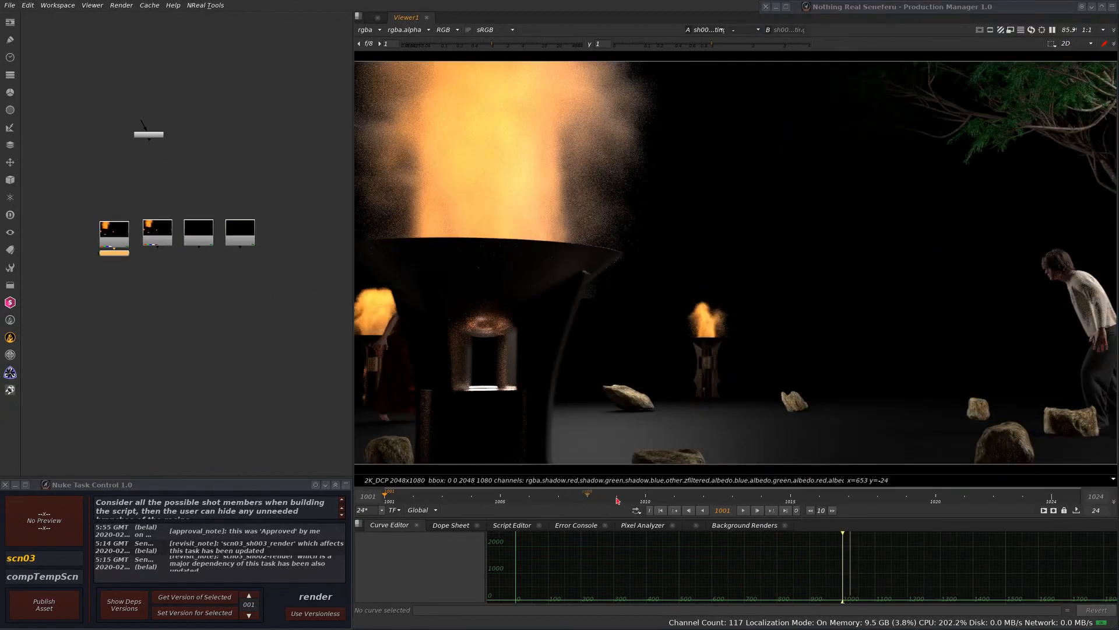
{"action": "left_click", "coordinate": [619, 496]}
{"action": "left_click", "coordinate": [734, 496]}
{"action": "left_click_drag", "start_coordinate": [735, 497], "coordinate": [993, 497]}
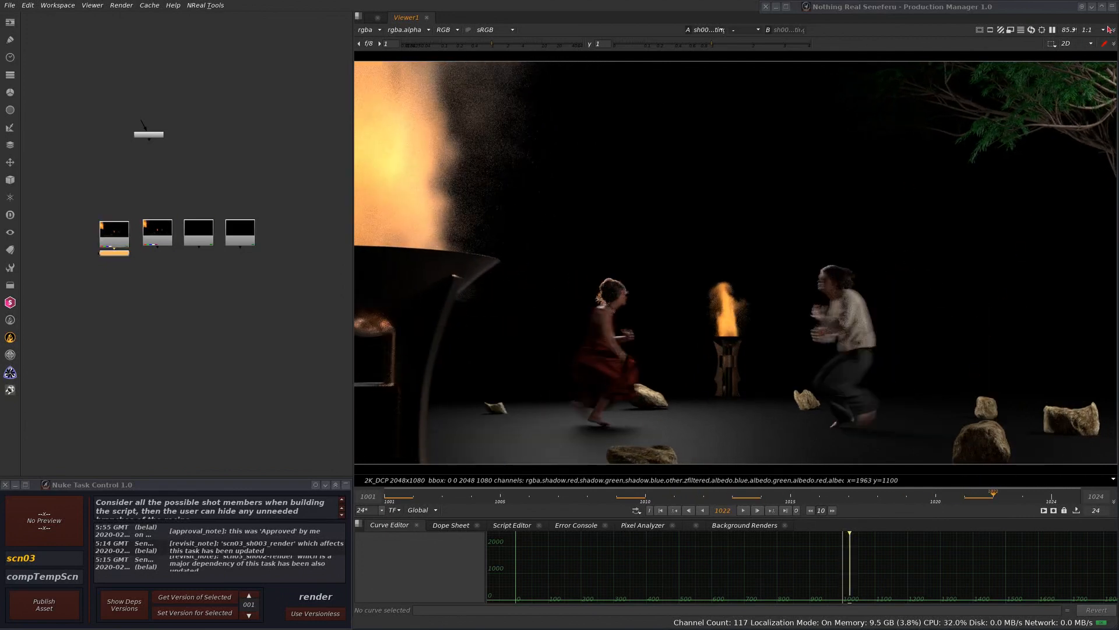
{"action": "left_click", "coordinate": [1112, 7]}
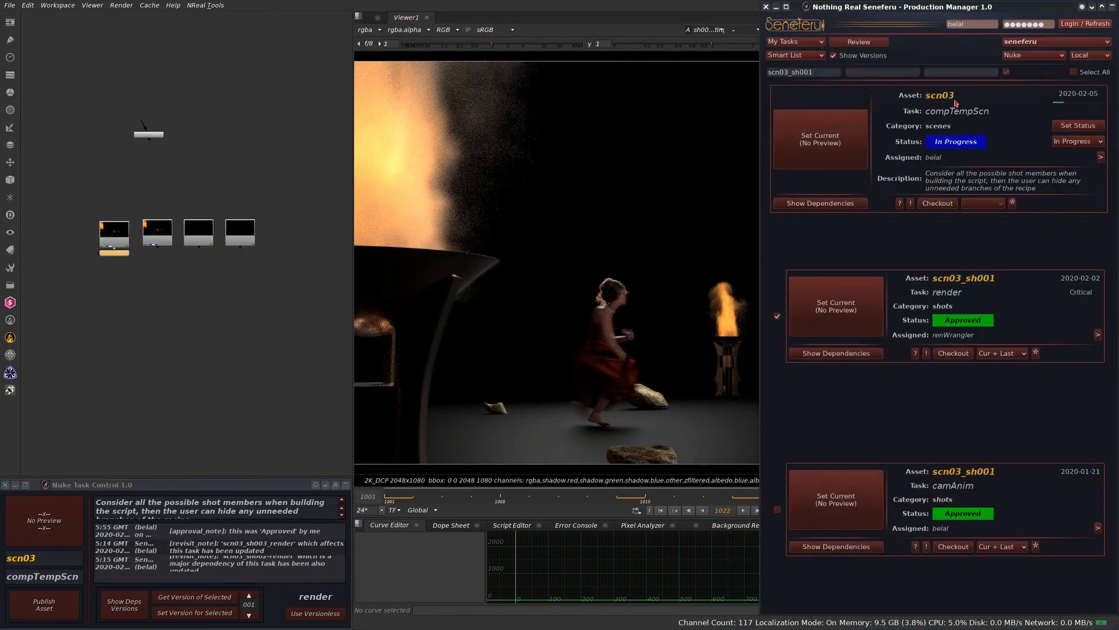
{"action": "left_click", "coordinate": [1112, 7]}
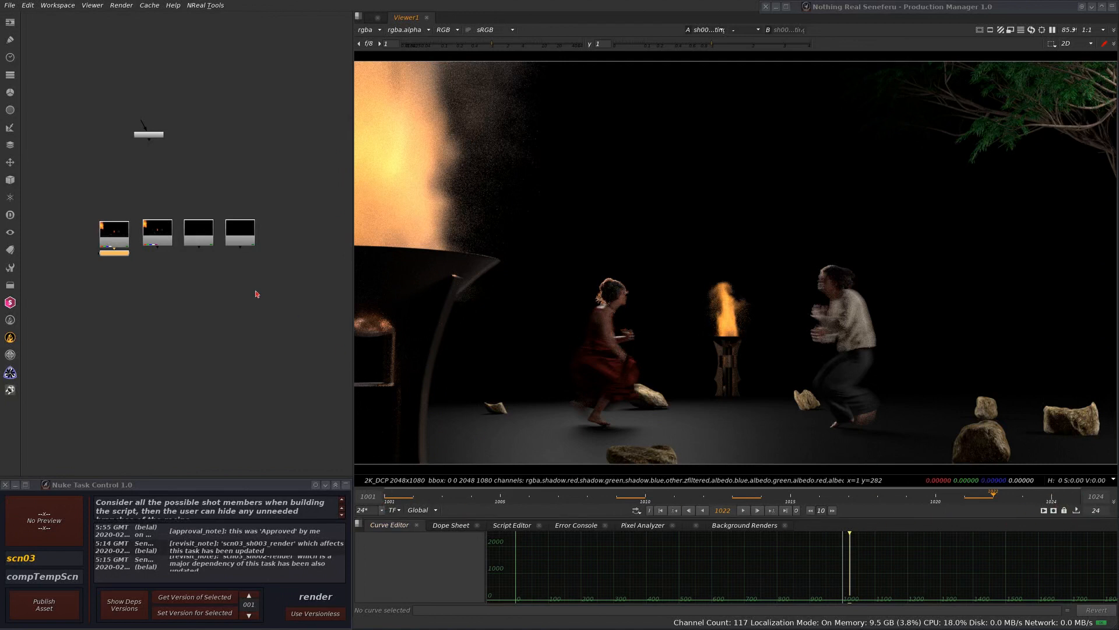
Move the Viewer node down below the first Read node and place sh_info closer above the Read nodes
{"action": "scroll", "coordinate": [124, 237], "scroll_direction": "up", "scroll_amount": 4}
{"action": "left_click_drag", "start_coordinate": [113, 280], "coordinate": [111, 377]}
{"action": "scroll", "coordinate": [196, 356], "scroll_direction": "down", "scroll_amount": 4}
{"action": "middle_click_drag", "start_coordinate": [263, 320], "coordinate": [229, 372]}
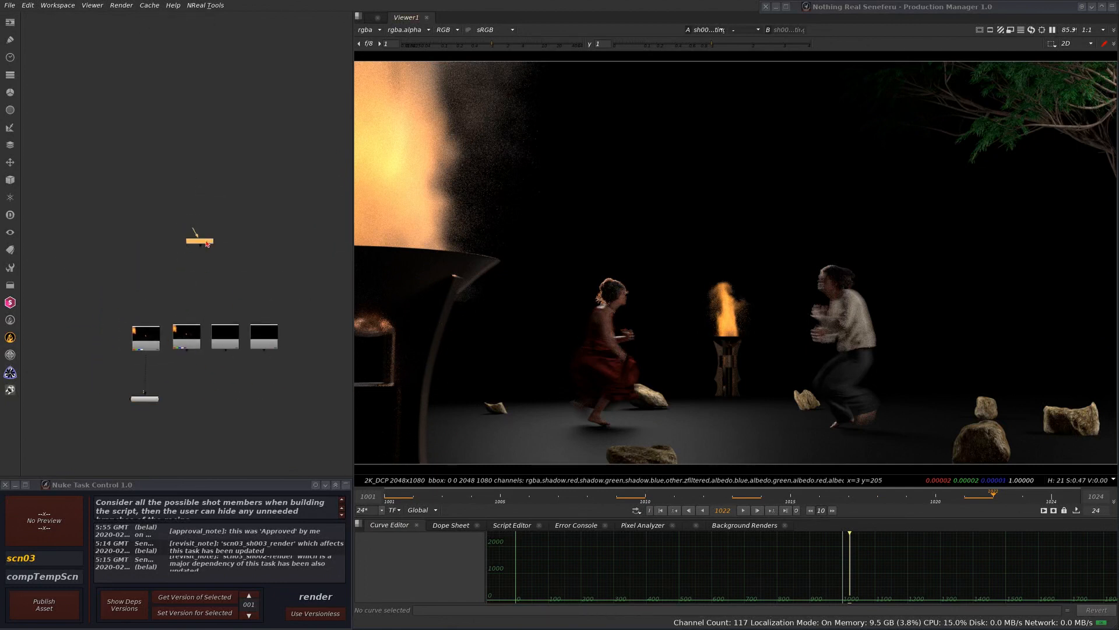
{"action": "scroll", "coordinate": [187, 245], "scroll_direction": "up", "scroll_amount": 4}
{"action": "left_click_drag", "start_coordinate": [189, 239], "coordinate": [230, 318]}
{"action": "scroll", "coordinate": [236, 327], "scroll_direction": "down", "scroll_amount": 3}
Set the shot value of the sh_info node to sh002
{"action": "double_click", "coordinate": [237, 318]}
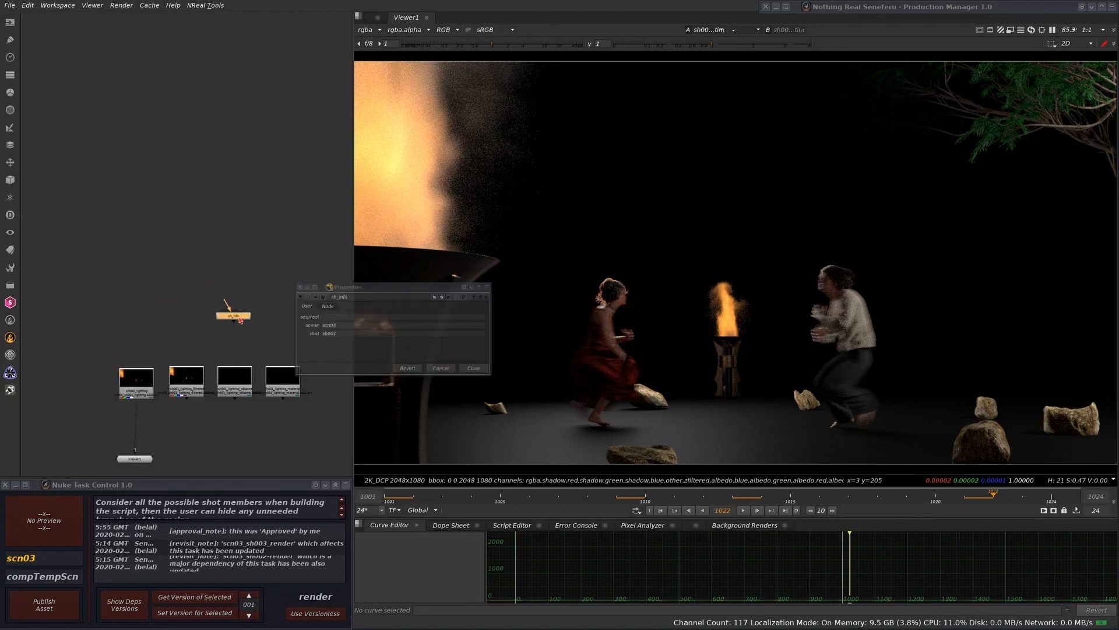
{"action": "left_click", "coordinate": [348, 337]}
{"action": "key", "text": "BackSpace"}
{"action": "type", "text": "2"}
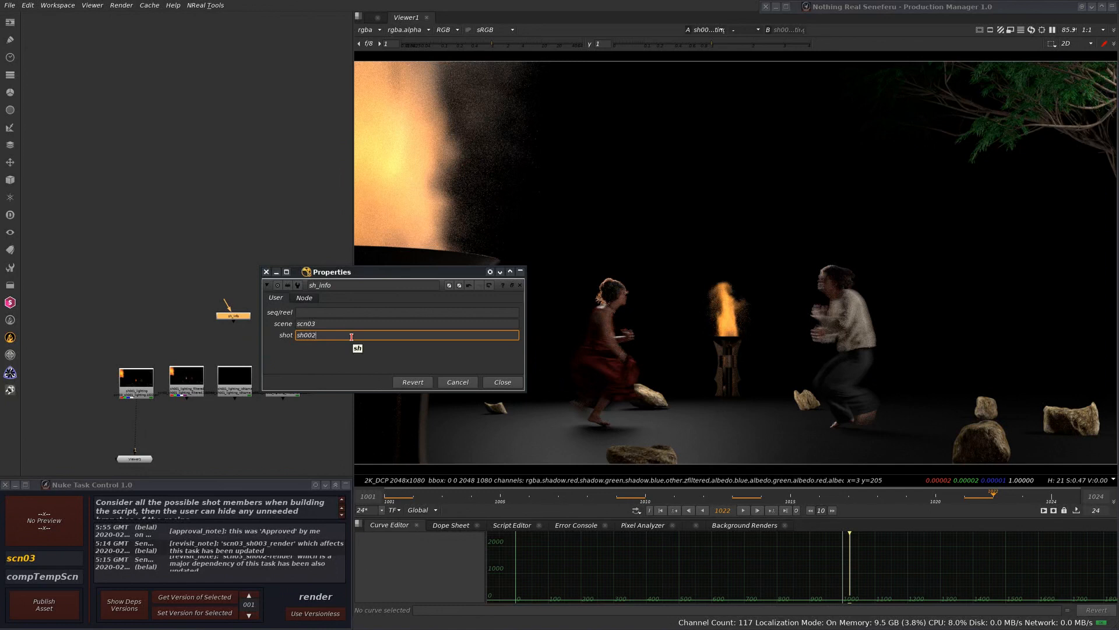
{"action": "key", "text": "Return"}
Move the sh_info properties clear of the viewer and set the shot value to sh003
{"action": "left_click_drag", "start_coordinate": [429, 273], "coordinate": [233, 165]}
{"action": "key", "text": "BackSpace"}
{"action": "type", "text": "3"}
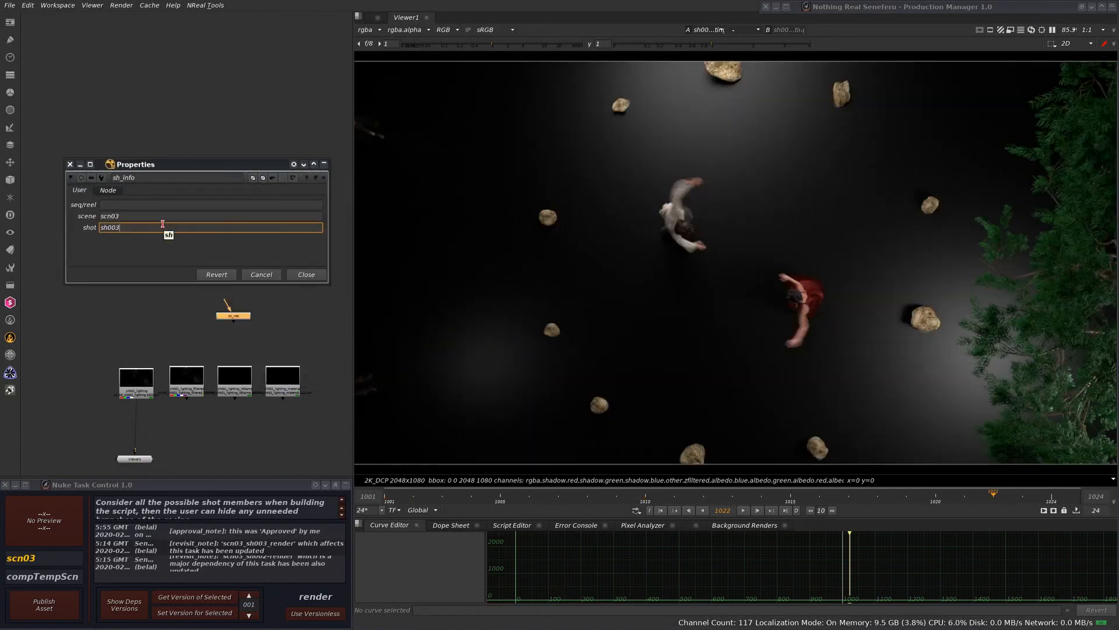
{"action": "key", "text": "Return"}
Cycle the sh_info shot value through sh001, sh002 and sh003, return it to sh001, and close the node's properties
{"action": "key", "text": "BackSpace"}
{"action": "type", "text": "1"}
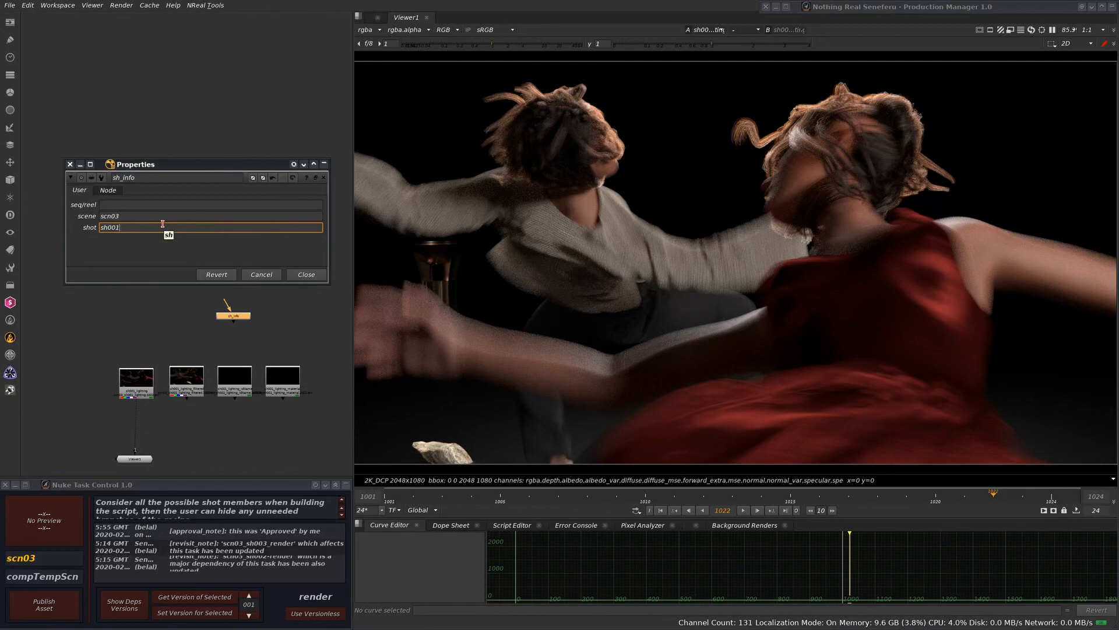
{"action": "key", "text": "Return"}
{"action": "key", "text": "BackSpace"}
{"action": "type", "text": "2"}
{"action": "key", "text": "Return"}
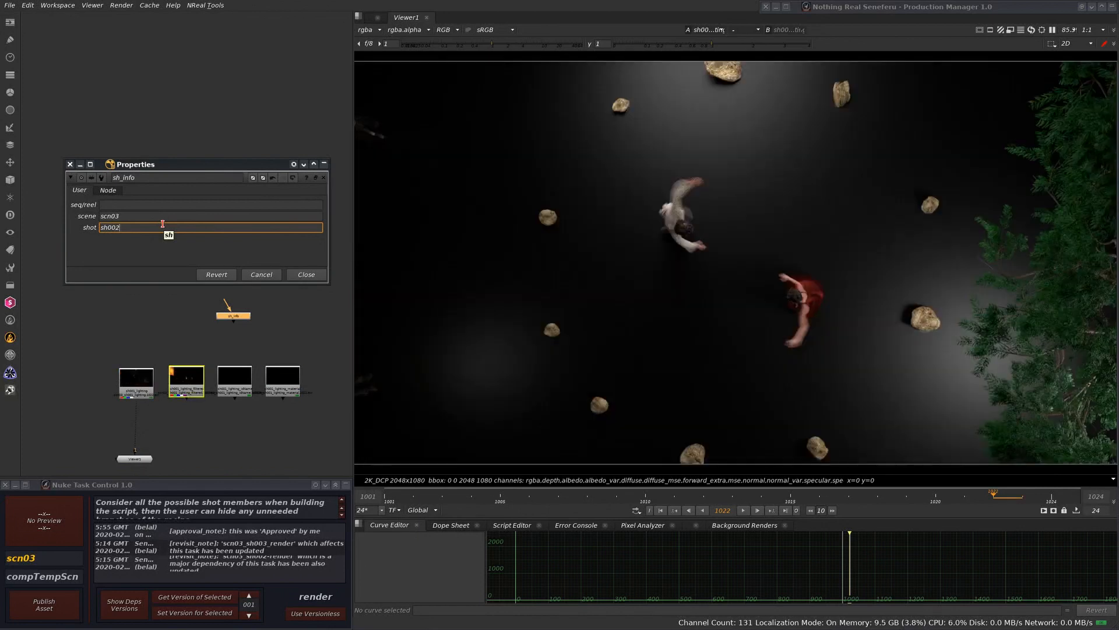
{"action": "key", "text": "BackSpace"}
{"action": "type", "text": "3"}
{"action": "key", "text": "Return"}
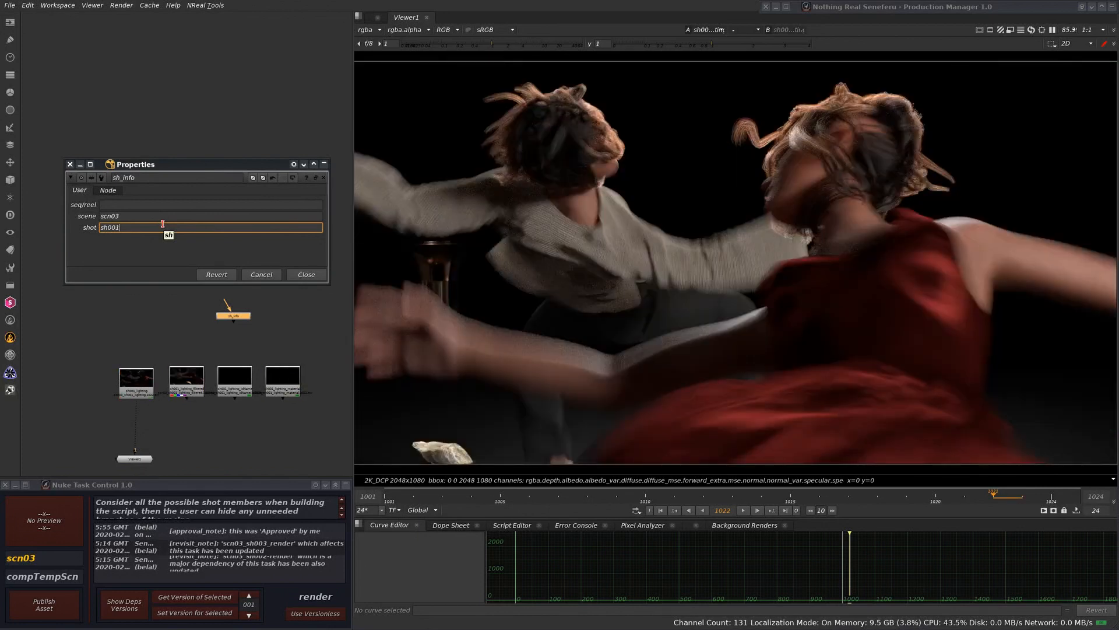
{"action": "key", "text": "Return"}
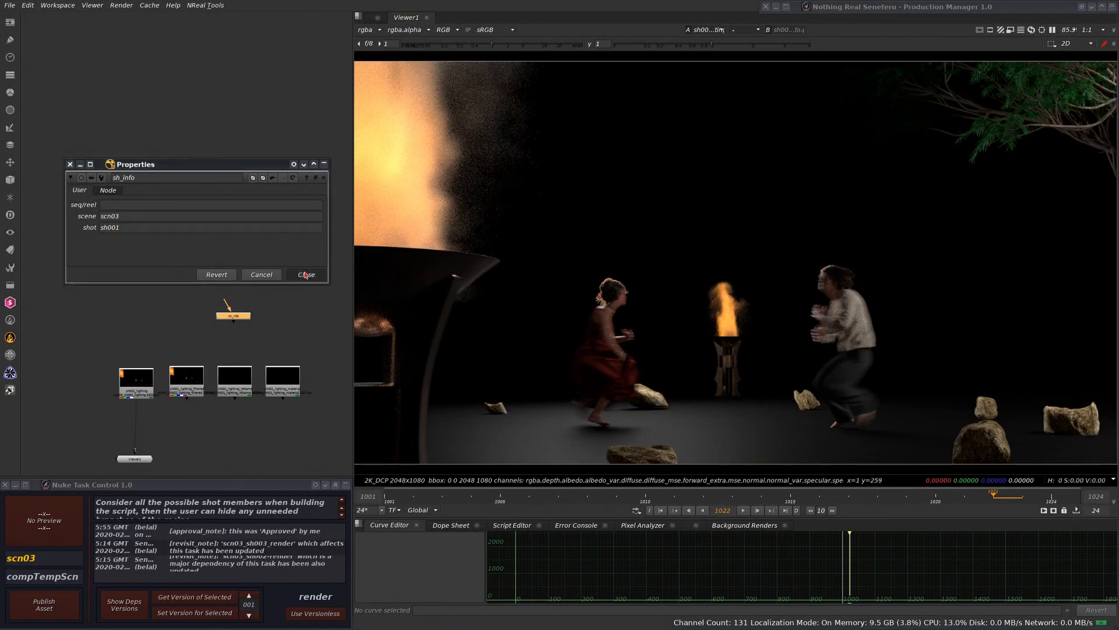
{"action": "left_click", "coordinate": [306, 275]}
Move the Viewer node further down to leave more space below the Read nodes
{"action": "middle_click_drag", "start_coordinate": [260, 354], "coordinate": [280, 174]}
{"action": "middle_click_drag", "start_coordinate": [278, 259], "coordinate": [200, 280], "text": "alt"}
{"action": "left_click_drag", "start_coordinate": [219, 274], "coordinate": [217, 337]}
{"action": "scroll", "coordinate": [258, 273], "scroll_direction": "up", "scroll_amount": 3}
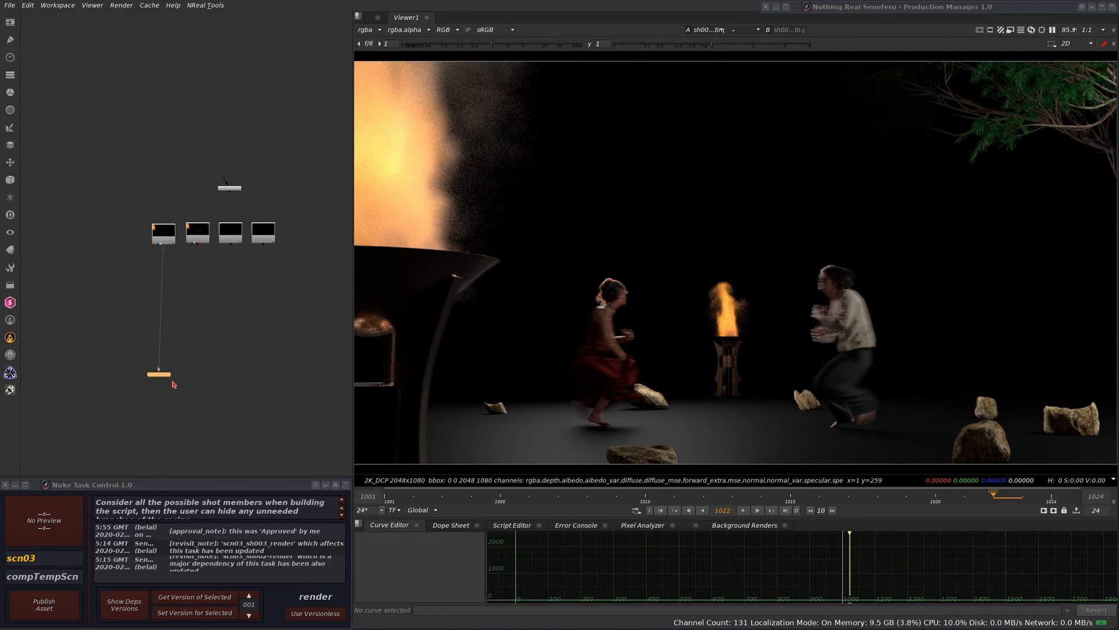
{"action": "scroll", "coordinate": [247, 297], "scroll_direction": "up", "scroll_amount": 3}
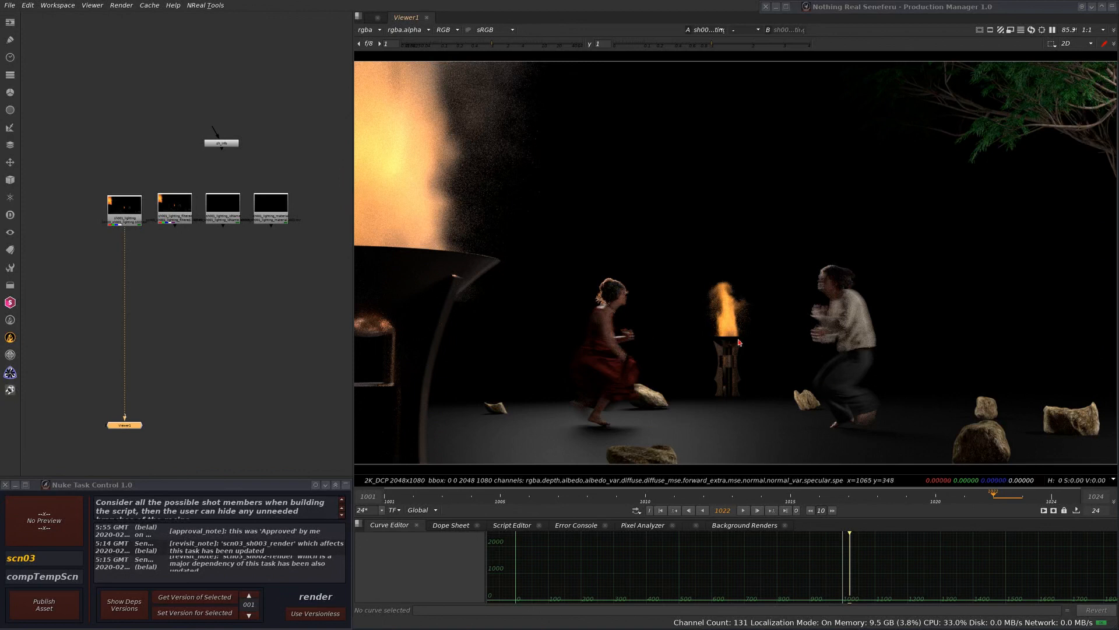
Examine the sh001 lighting render at frame 1017 and the filtered lighting render at frame 1018
{"action": "left_click", "coordinate": [822, 496]}
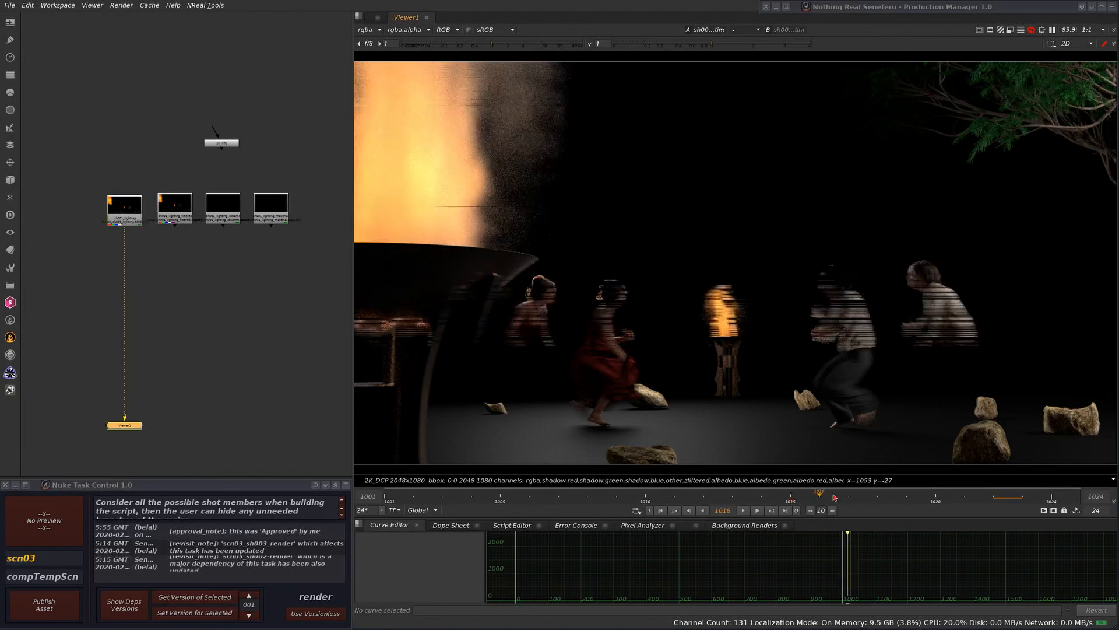
{"action": "left_click_drag", "start_coordinate": [834, 497], "coordinate": [839, 497]}
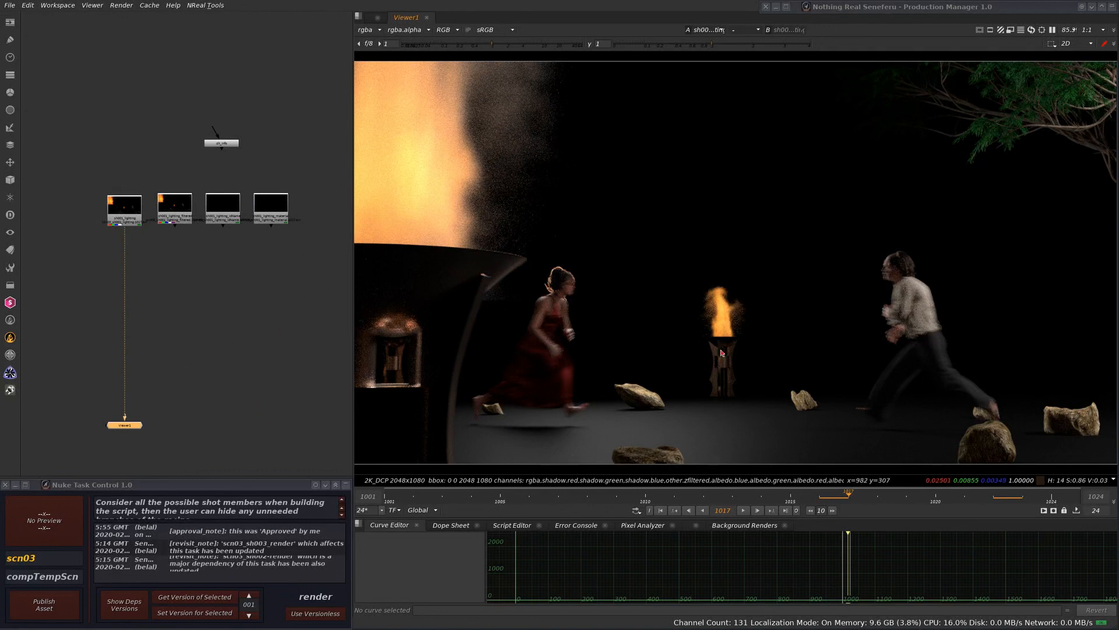
{"action": "scroll", "coordinate": [712, 315], "scroll_direction": "up", "scroll_amount": 1}
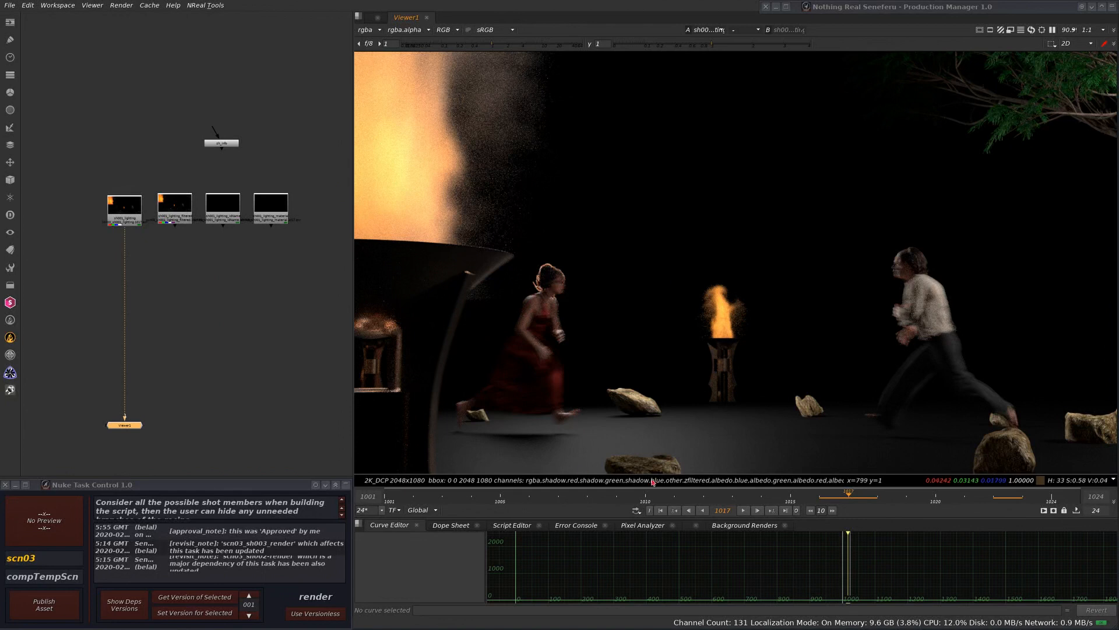
{"action": "scroll", "coordinate": [198, 351], "scroll_direction": "down", "scroll_amount": 2}
{"action": "middle_click_drag", "start_coordinate": [198, 351], "coordinate": [180, 343]}
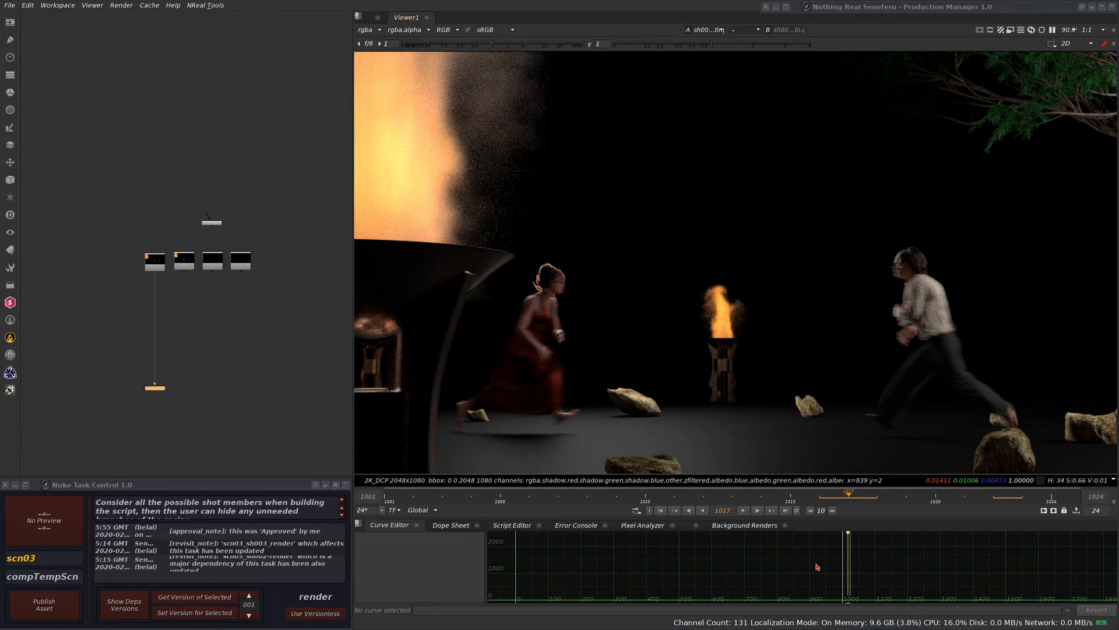
{"action": "scroll", "coordinate": [896, 316], "scroll_direction": "down", "scroll_amount": 3}
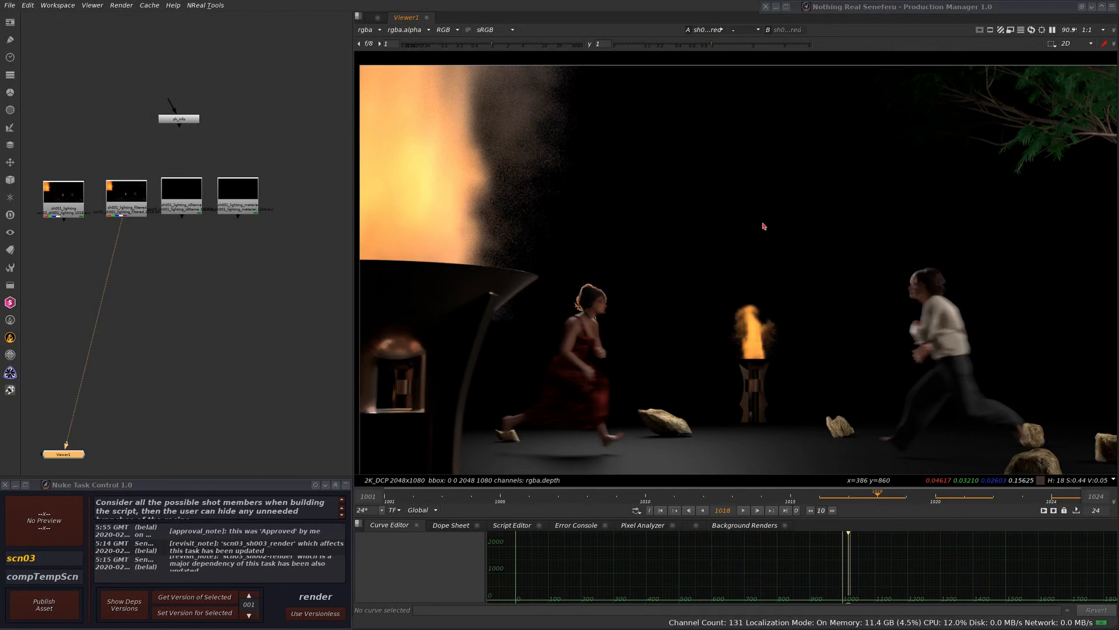
{"action": "scroll", "coordinate": [758, 222], "scroll_direction": "down", "scroll_amount": 3}
{"action": "scroll", "coordinate": [683, 239], "scroll_direction": "up", "scroll_amount": 1}
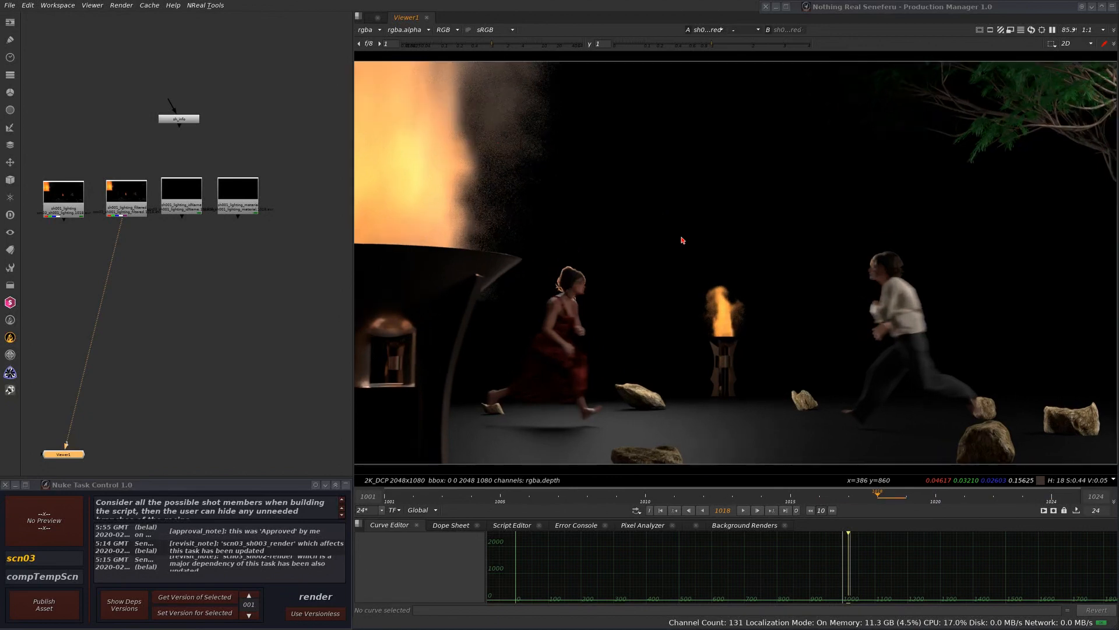
Enlarge the lower pane slightly and align the Viewer node directly beneath the sh001 filtered lighting Read node
{"action": "left_click_drag", "start_coordinate": [508, 519], "coordinate": [492, 460]}
{"action": "left_click_drag", "start_coordinate": [77, 457], "coordinate": [134, 447]}
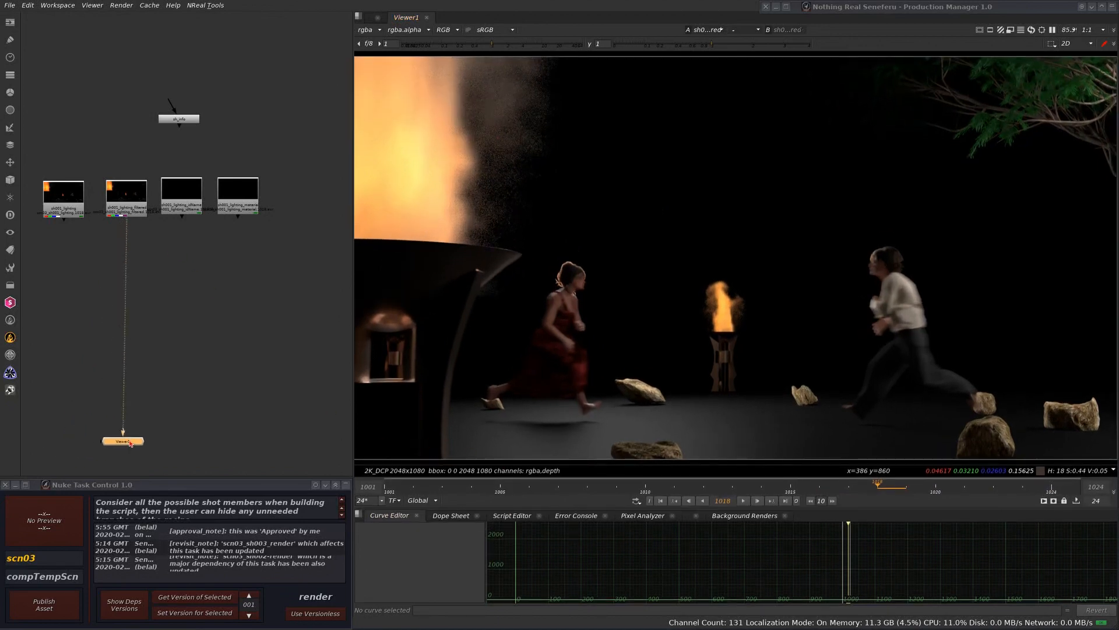
{"action": "scroll", "coordinate": [195, 288], "scroll_direction": "up", "scroll_amount": 1}
{"action": "middle_click_drag", "start_coordinate": [195, 289], "coordinate": [198, 258]}
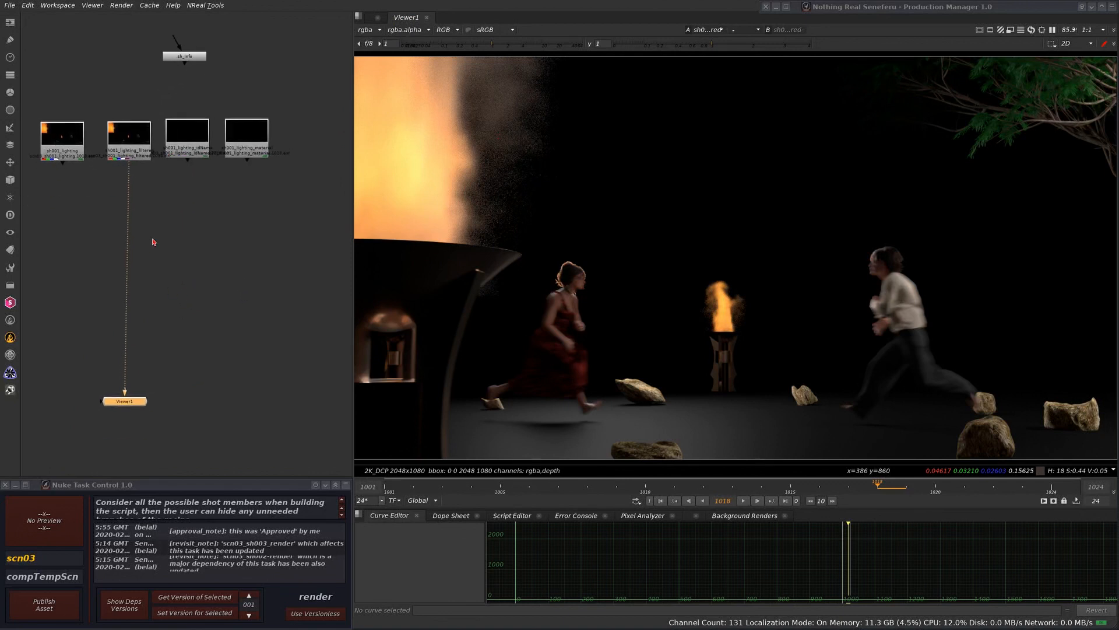
{"action": "left_click", "coordinate": [152, 242]}
{"action": "left_click_drag", "start_coordinate": [134, 403], "coordinate": [139, 393]}
Add a Write node and insert it on the connection between the filtered lighting Read node and the Viewer
{"action": "left_click", "coordinate": [143, 251]}
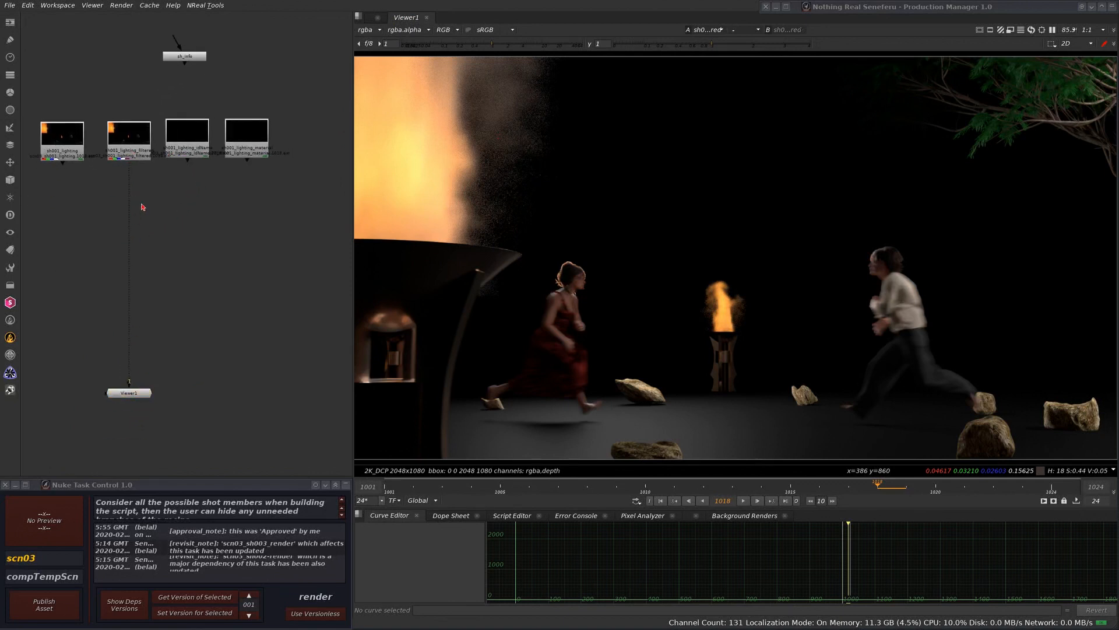
{"action": "key", "text": "w"}
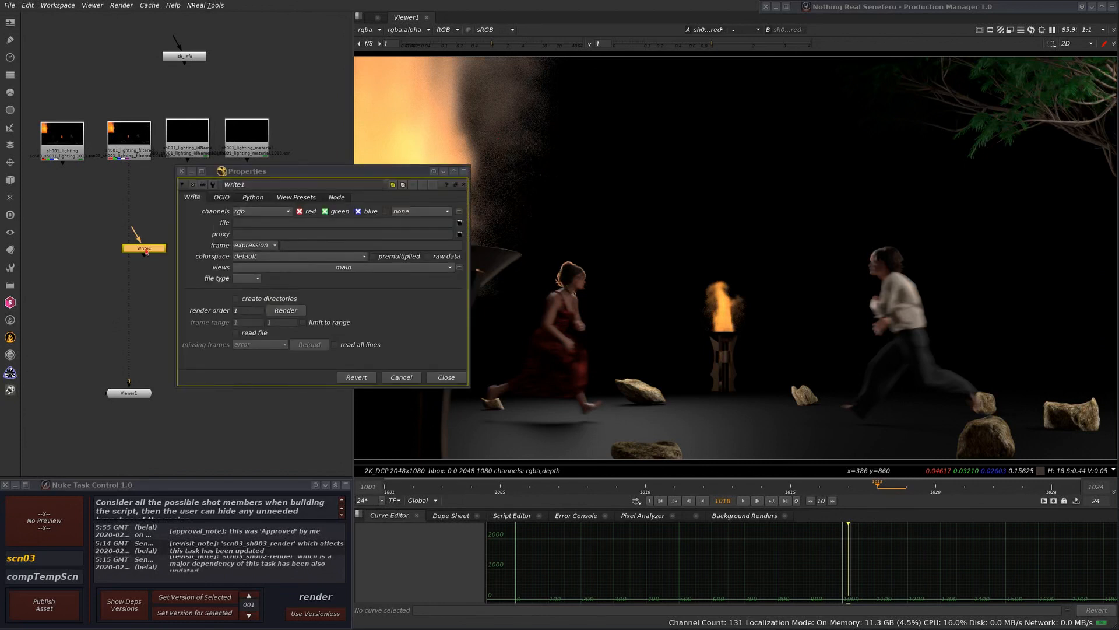
{"action": "left_click_drag", "start_coordinate": [145, 252], "coordinate": [130, 245]}
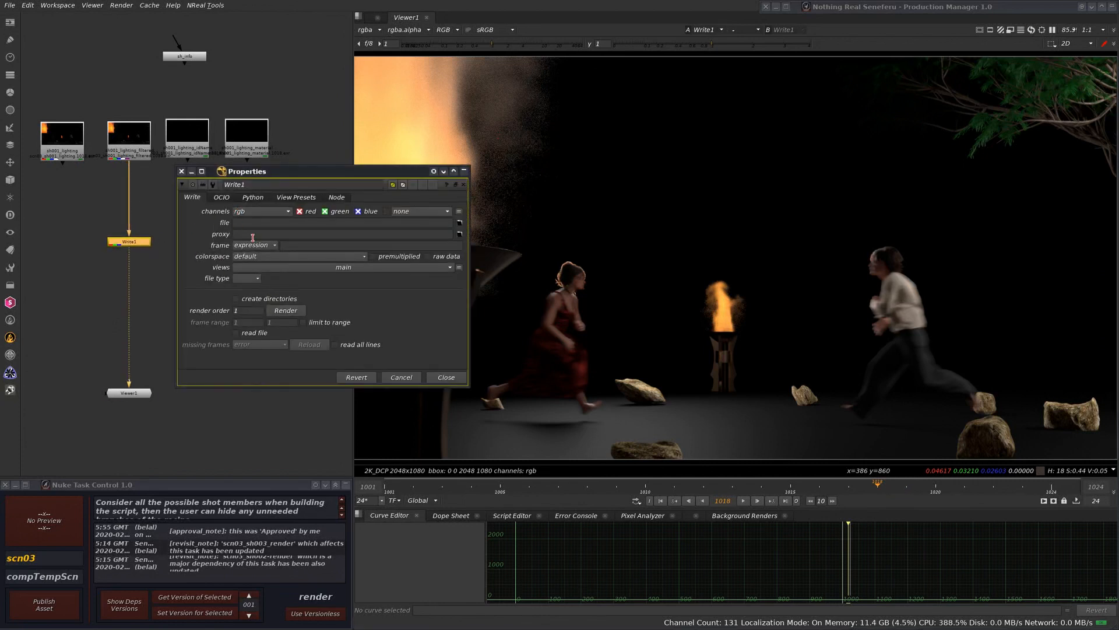
Set the Write node's output file to any.exr
{"action": "left_click", "coordinate": [264, 224]}
{"action": "type", "text": "any.e"}
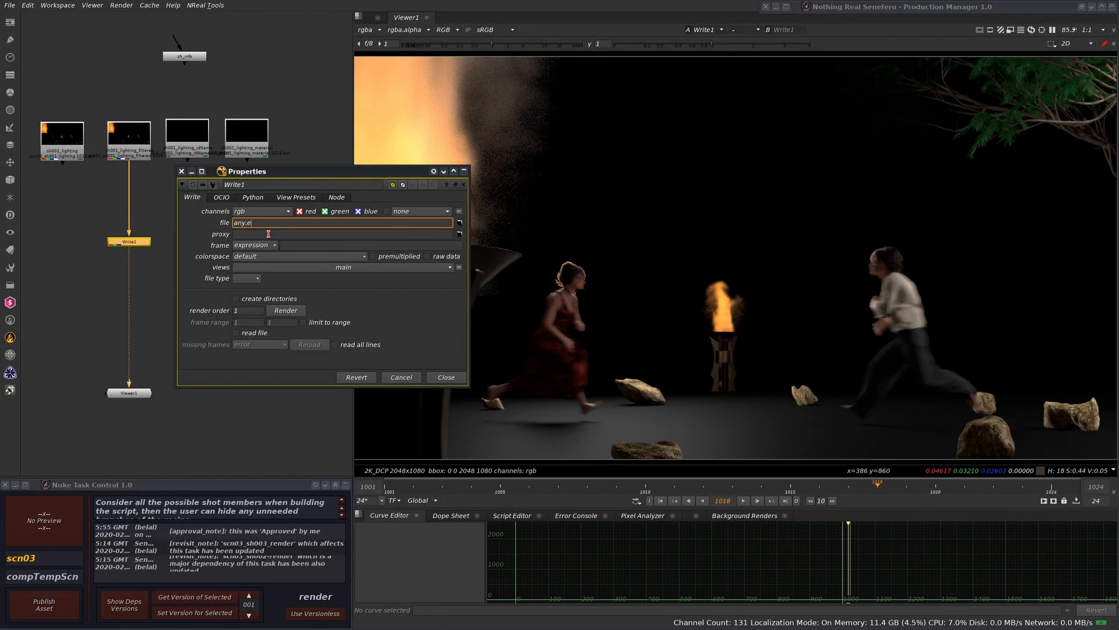
{"action": "type", "text": "xr"}
{"action": "key", "text": "Return"}
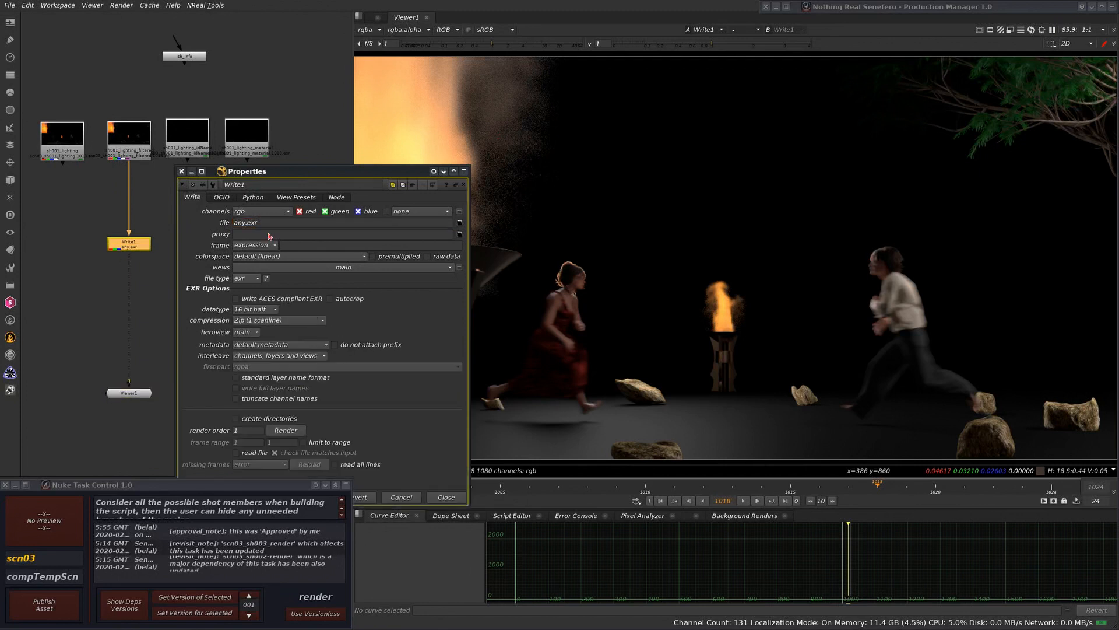
Publish the scn03 compTempScn asset with a snapshot of the full viewer image, without additional files, and set its status to Art Review
{"action": "left_click", "coordinate": [446, 497]}
{"action": "mouse_move", "coordinate": [122, 387]}
{"action": "left_mouse_down"}
{"action": "mouse_move", "coordinate": [121, 359]}
{"action": "mouse_move", "coordinate": [122, 372]}
{"action": "left_mouse_up"}
{"action": "scroll", "coordinate": [184, 251], "scroll_direction": "down", "scroll_amount": 3}
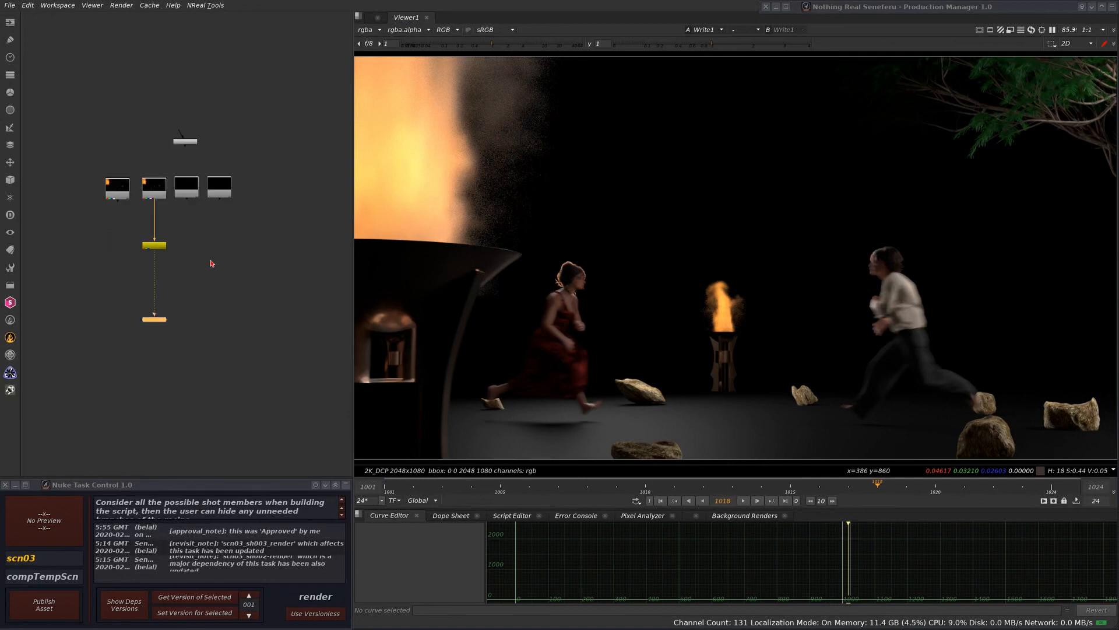
{"action": "scroll", "coordinate": [208, 262], "scroll_direction": "down", "scroll_amount": 1}
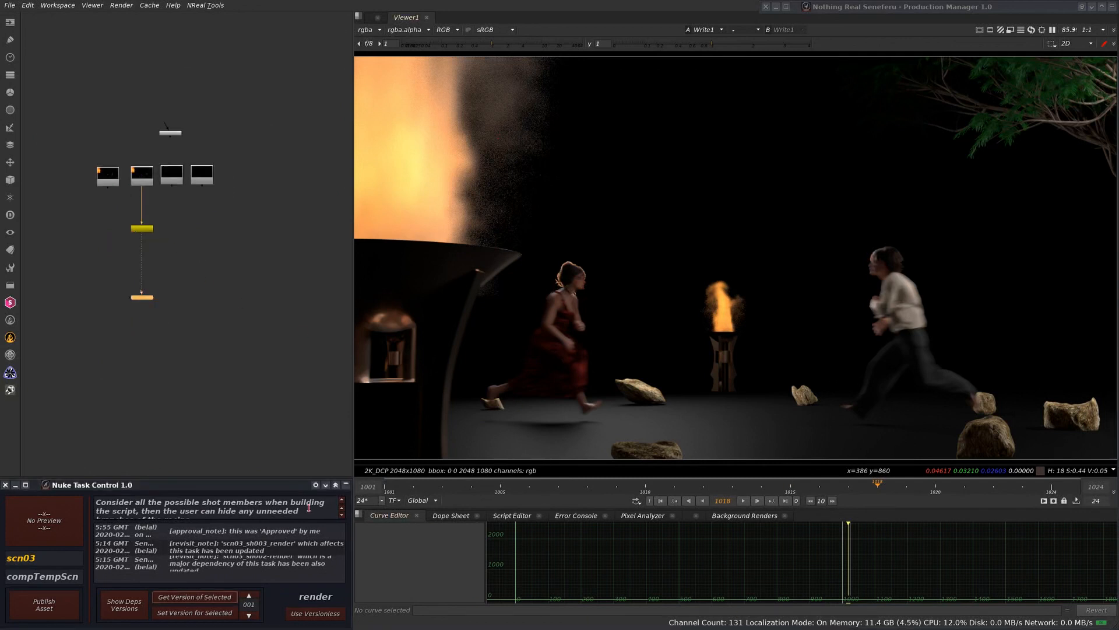
{"action": "left_click", "coordinate": [58, 607]}
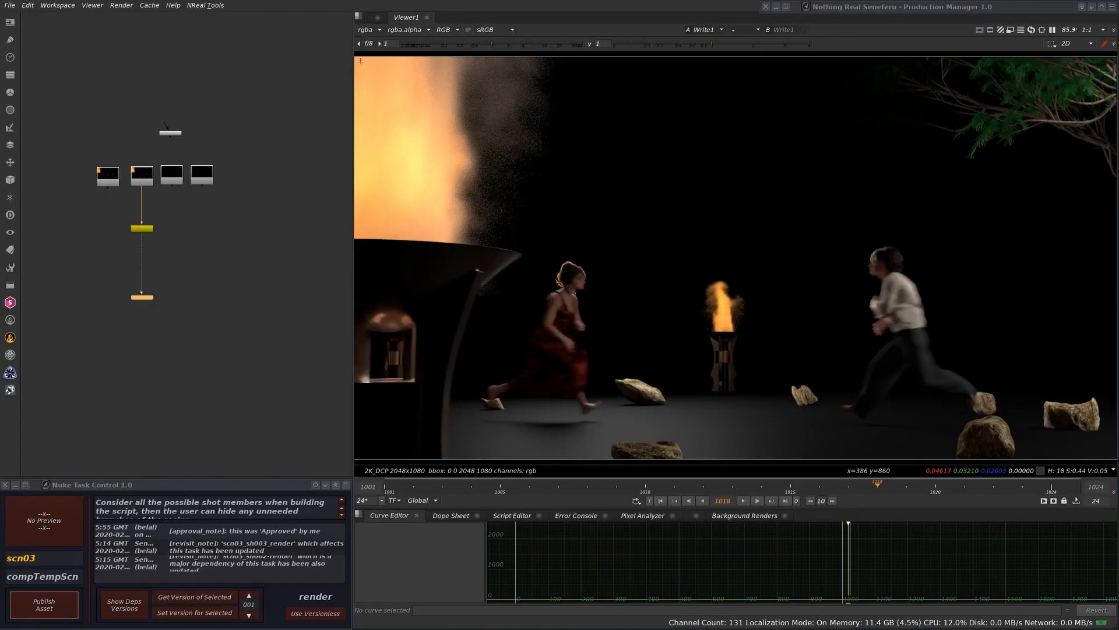
{"action": "left_click_drag", "start_coordinate": [360, 60], "coordinate": [1110, 452]}
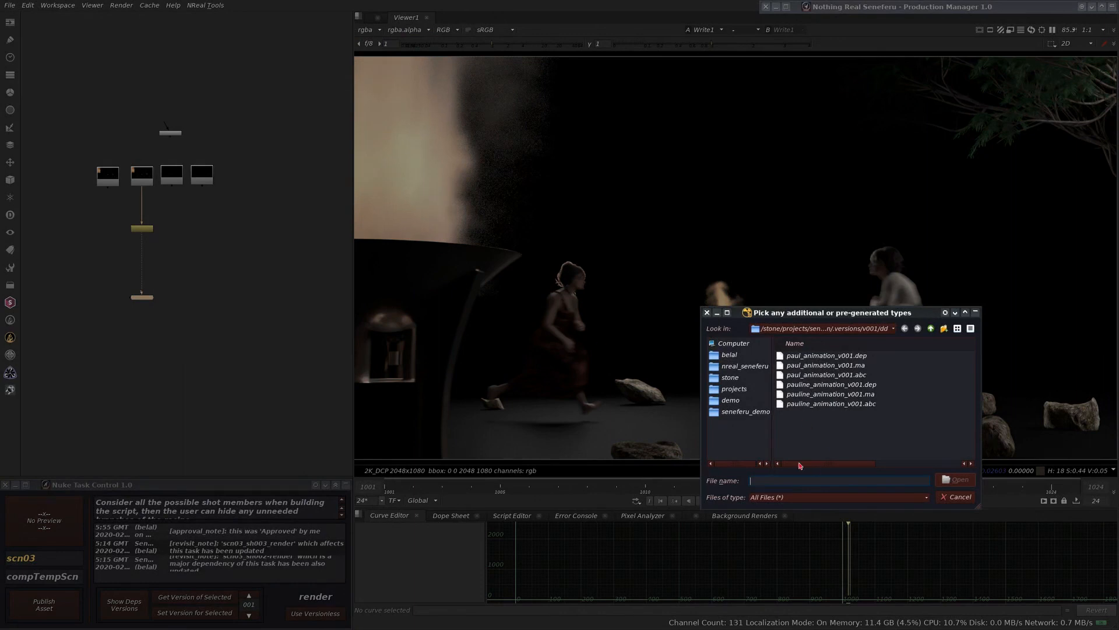
{"action": "left_click", "coordinate": [963, 497]}
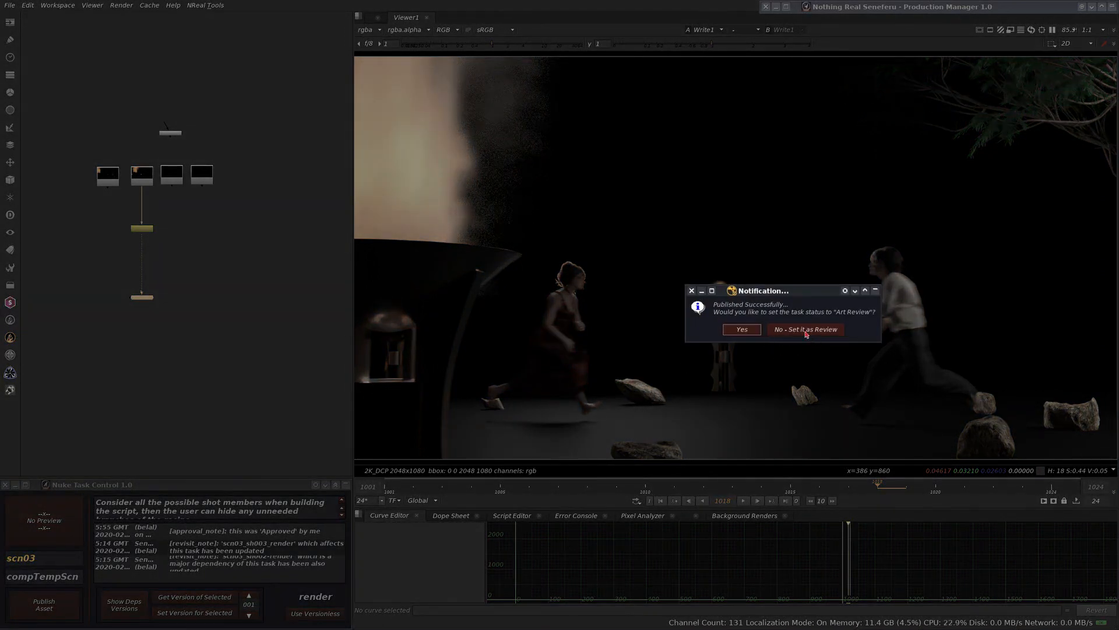
{"action": "left_click", "coordinate": [748, 333]}
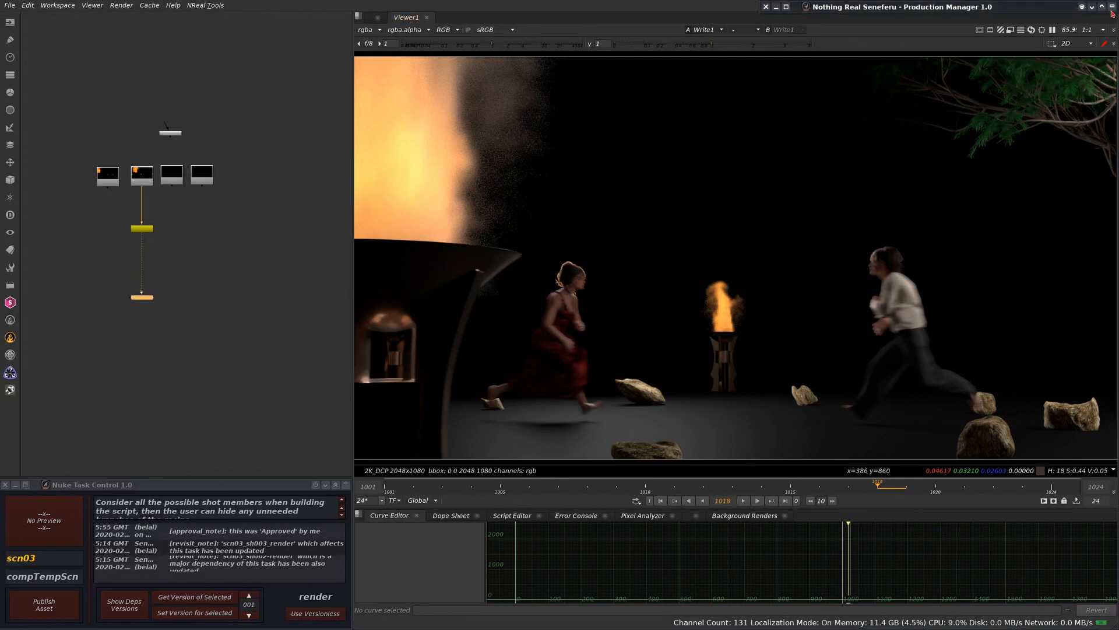
Shift the Write node slightly and space the sh001 filtered, idName and material Read nodes further apart in the node graph
{"action": "scroll", "coordinate": [232, 201], "scroll_direction": "up", "scroll_amount": 3}
{"action": "scroll", "coordinate": [231, 201], "scroll_direction": "up", "scroll_amount": 1}
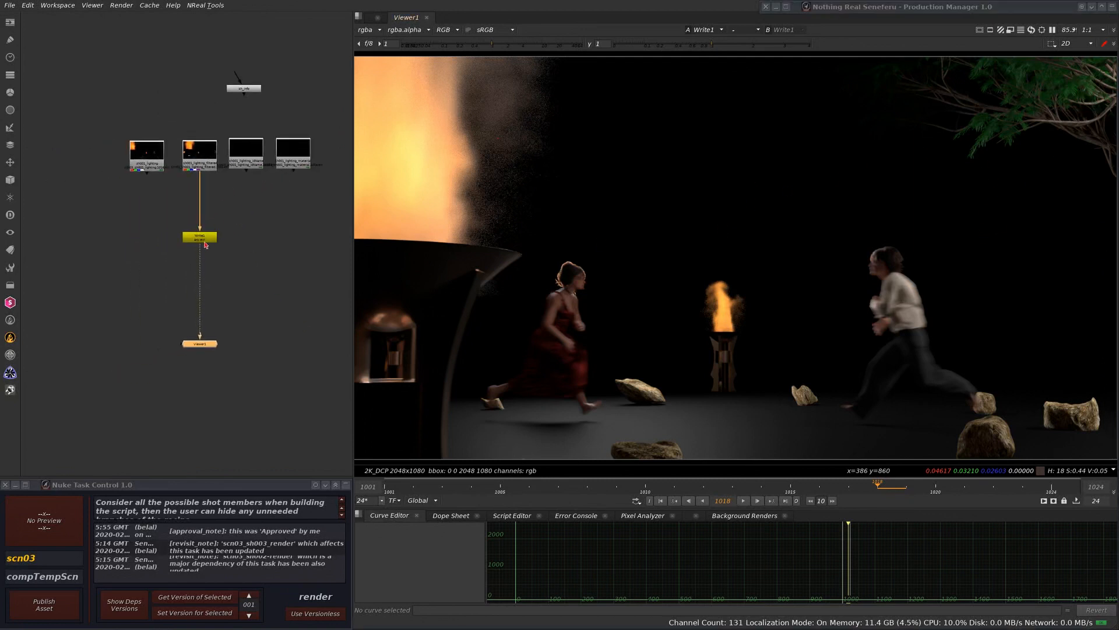
{"action": "left_click", "coordinate": [204, 155]}
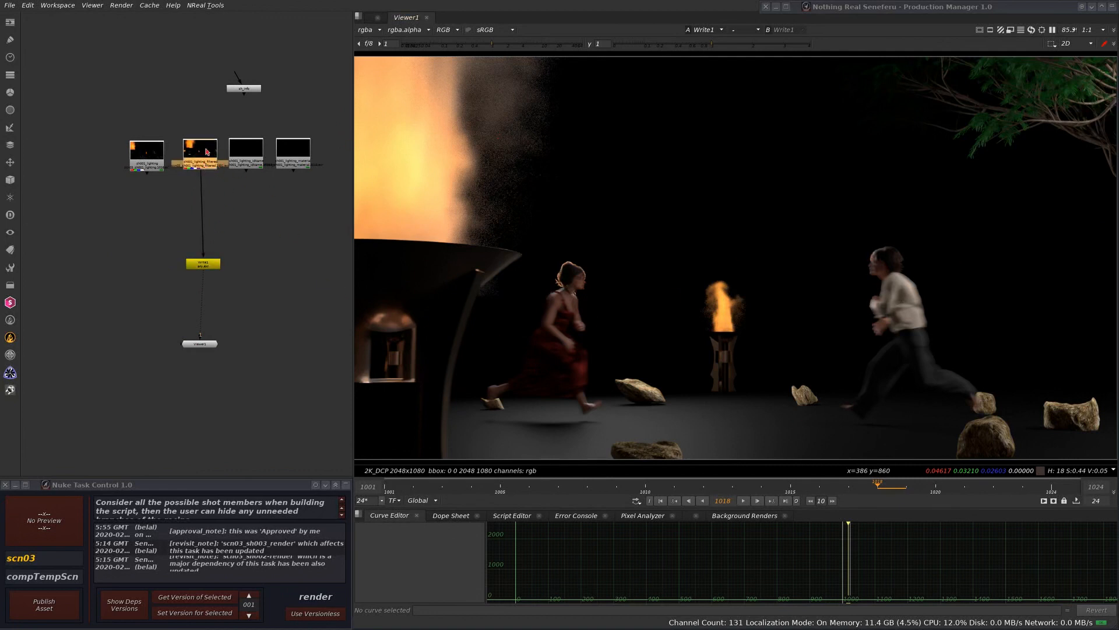
{"action": "left_click_drag", "start_coordinate": [205, 153], "coordinate": [320, 144]}
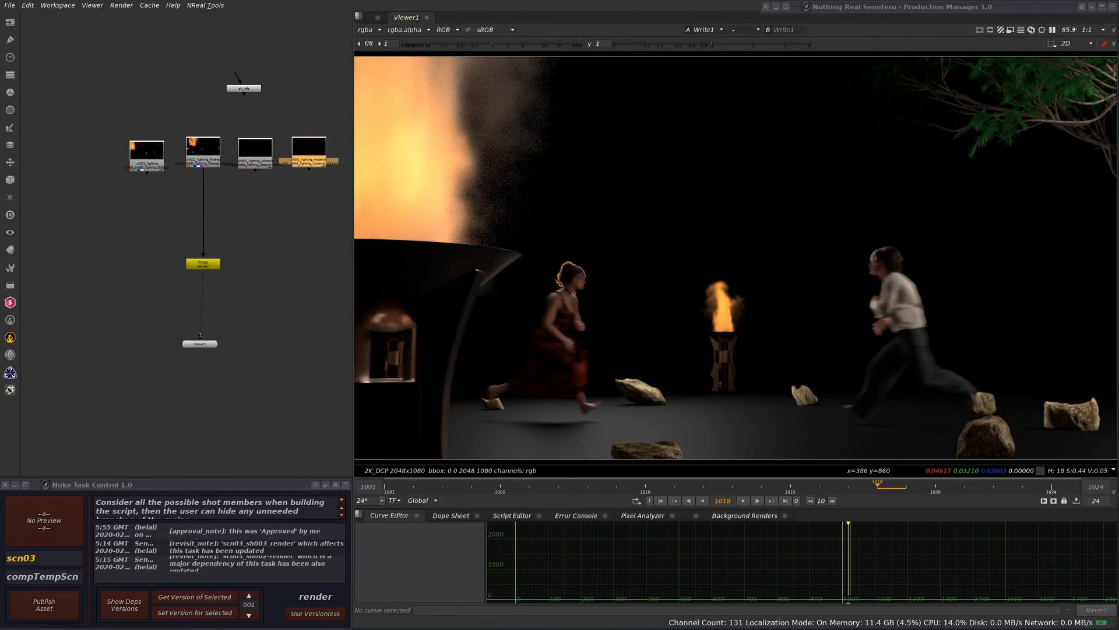
{"action": "left_click_drag", "start_coordinate": [205, 156], "coordinate": [205, 154]}
Review the scene and shot values in the sh_info node's properties while slightly rearranging the sh_info and idName Read nodes
{"action": "double_click", "coordinate": [249, 90]}
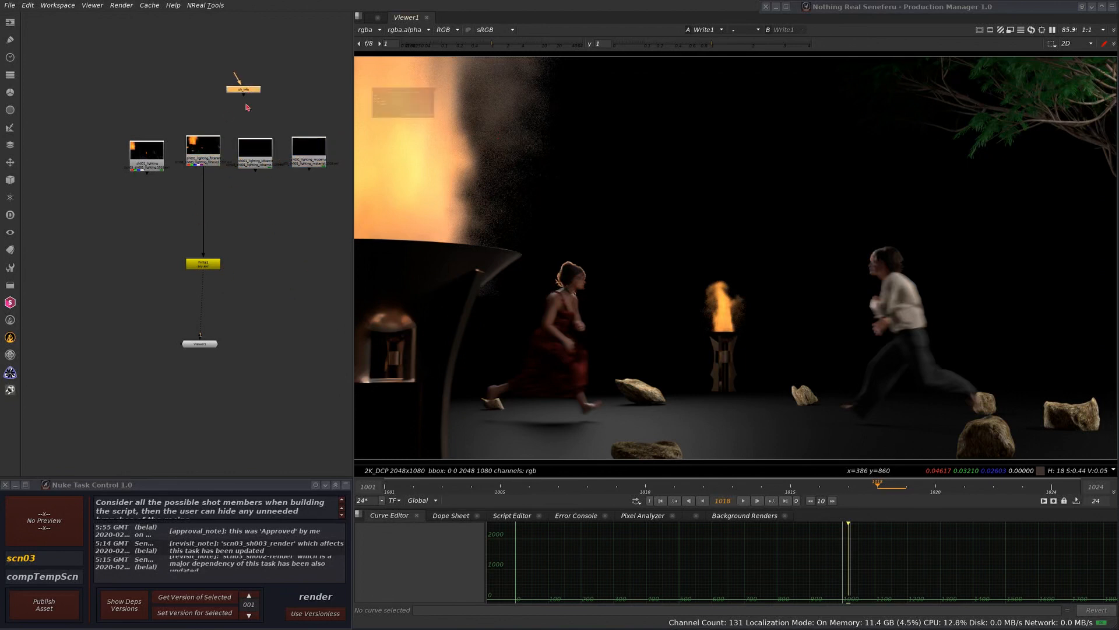
{"action": "left_click", "coordinate": [207, 162]}
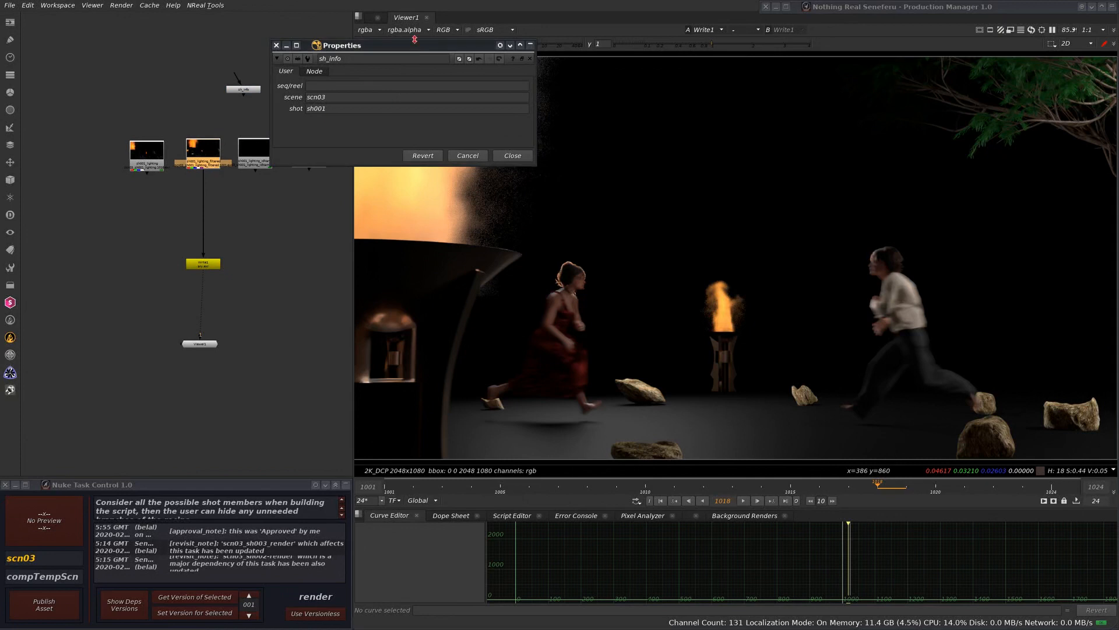
{"action": "left_click_drag", "start_coordinate": [415, 45], "coordinate": [426, 363]}
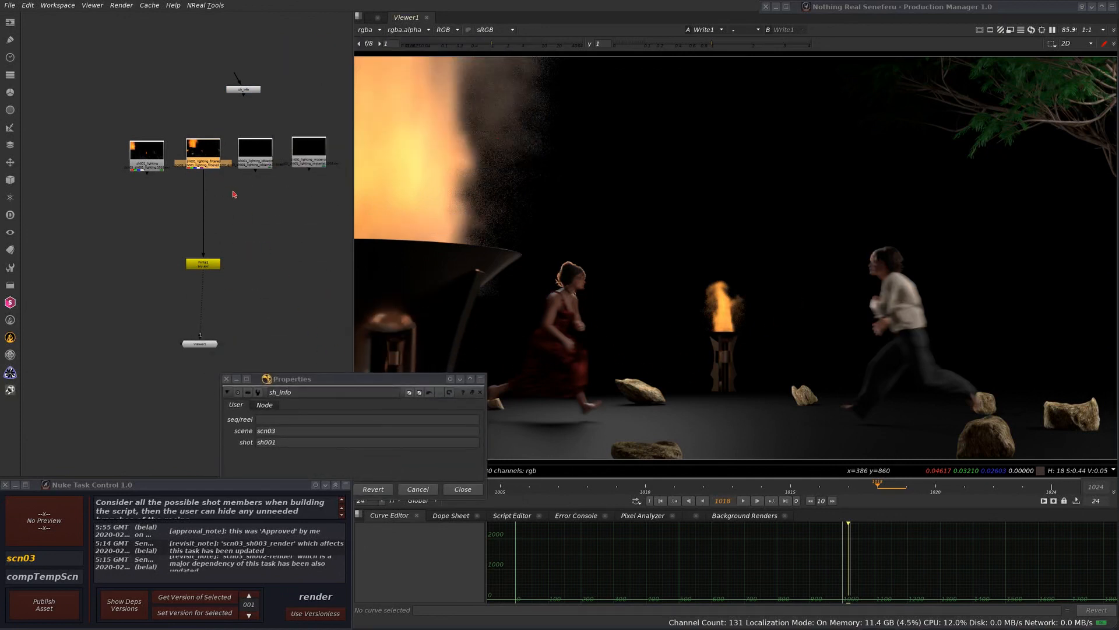
{"action": "scroll", "coordinate": [245, 192], "scroll_direction": "up", "scroll_amount": 3}
{"action": "mouse_move", "coordinate": [258, 133]}
{"action": "left_mouse_down"}
{"action": "mouse_move", "coordinate": [309, 137]}
{"action": "mouse_move", "coordinate": [271, 129]}
{"action": "left_mouse_up"}
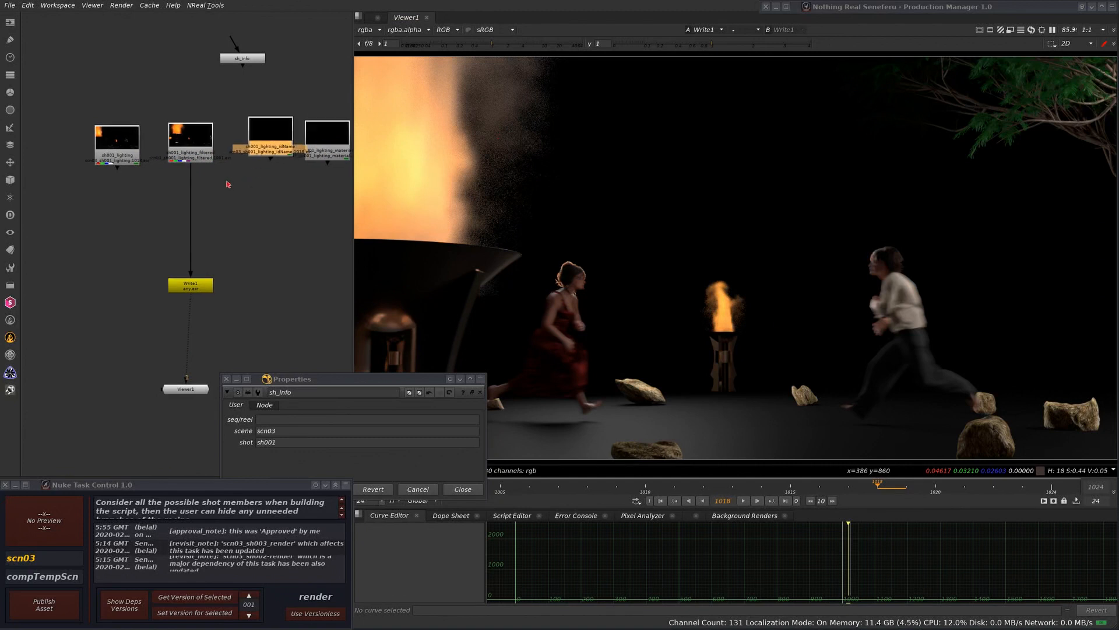
{"action": "scroll", "coordinate": [227, 184], "scroll_direction": "down", "scroll_amount": 3}
{"action": "left_click_drag", "start_coordinate": [240, 86], "coordinate": [234, 84]}
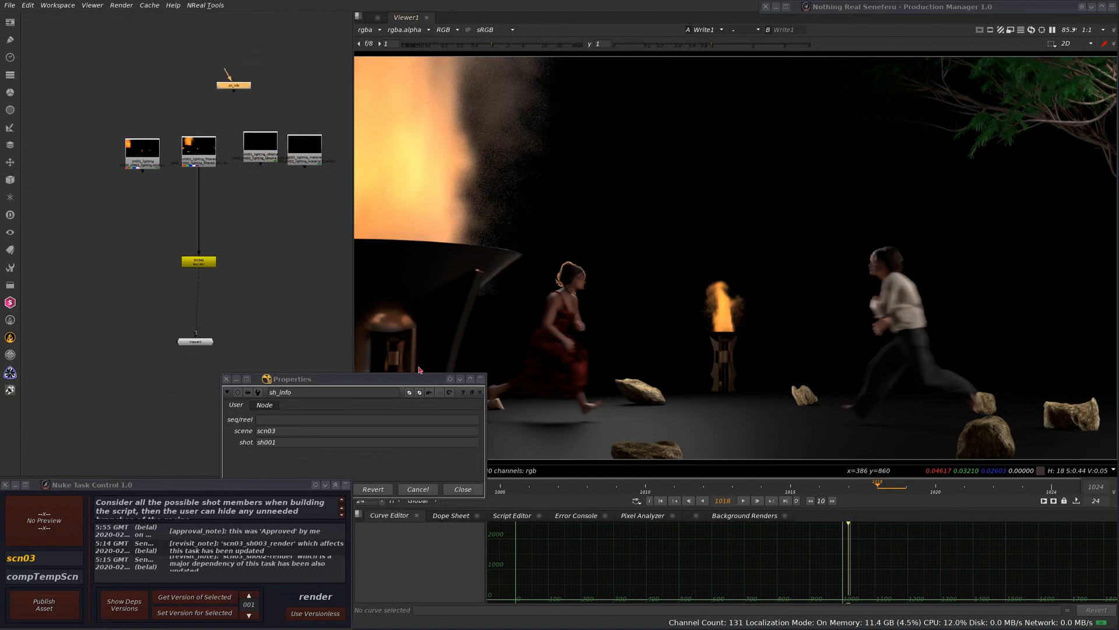
{"action": "left_click_drag", "start_coordinate": [395, 377], "coordinate": [285, 249]}
{"action": "left_click", "coordinate": [346, 362]}
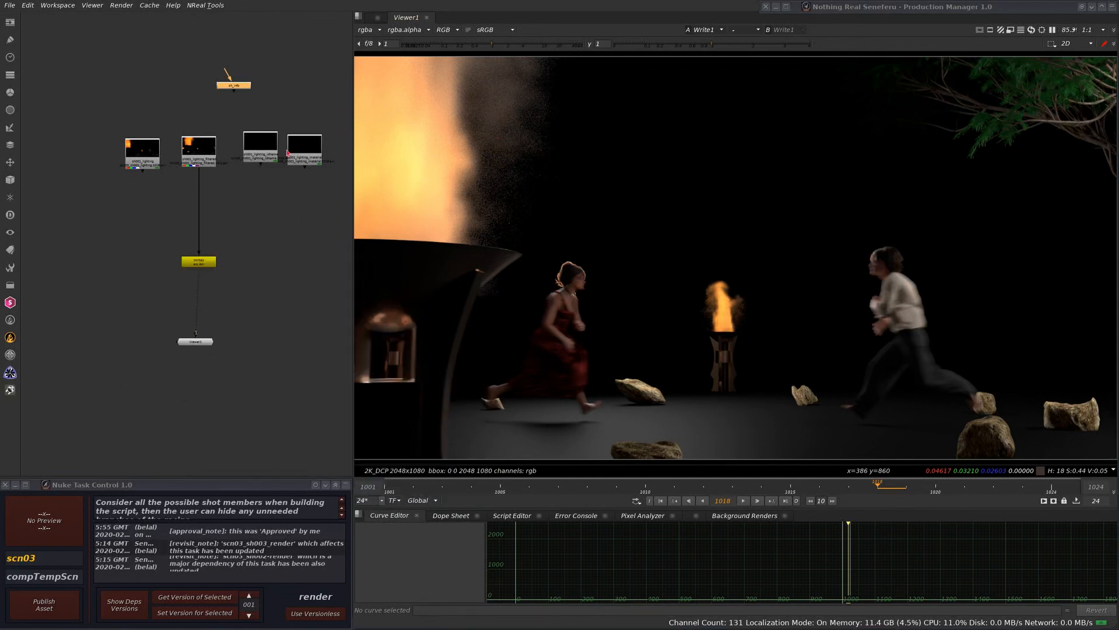
Check the Write node's properties and rearrange the Write and Viewer nodes below the filtered lighting Read node
{"action": "scroll", "coordinate": [284, 269], "scroll_direction": "down", "scroll_amount": 2}
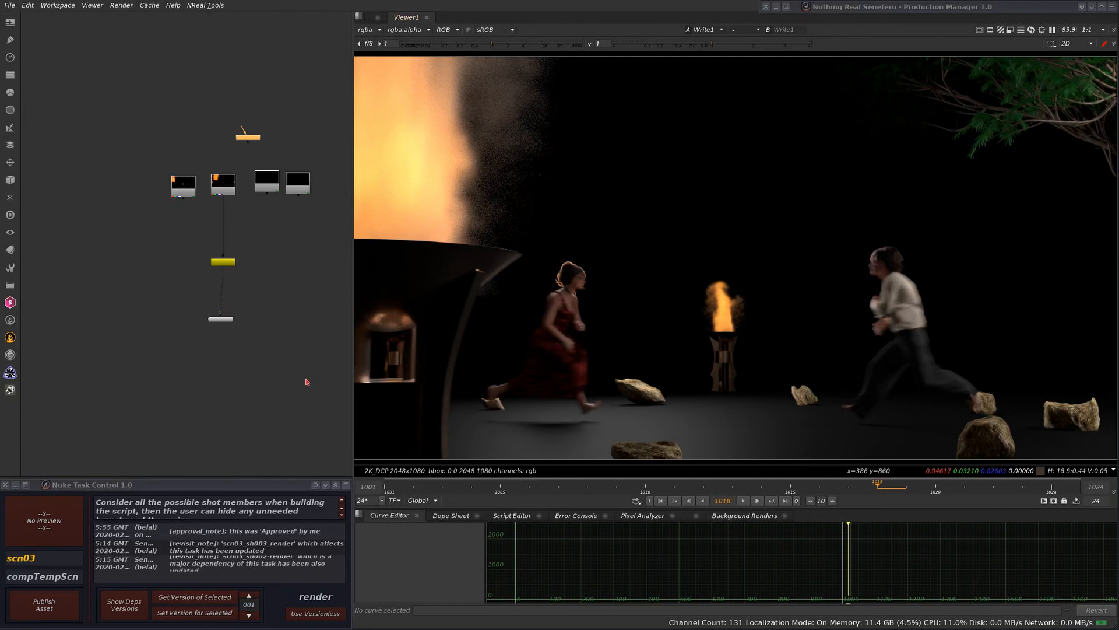
{"action": "scroll", "coordinate": [251, 288], "scroll_direction": "up", "scroll_amount": 3}
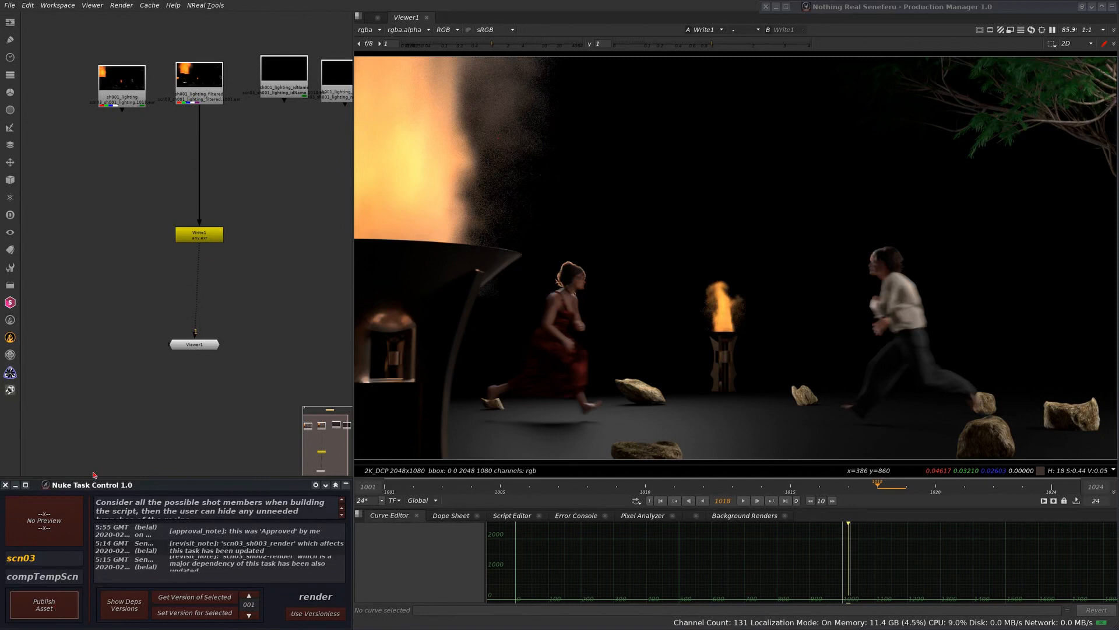
{"action": "left_click_drag", "start_coordinate": [222, 234], "coordinate": [144, 247]}
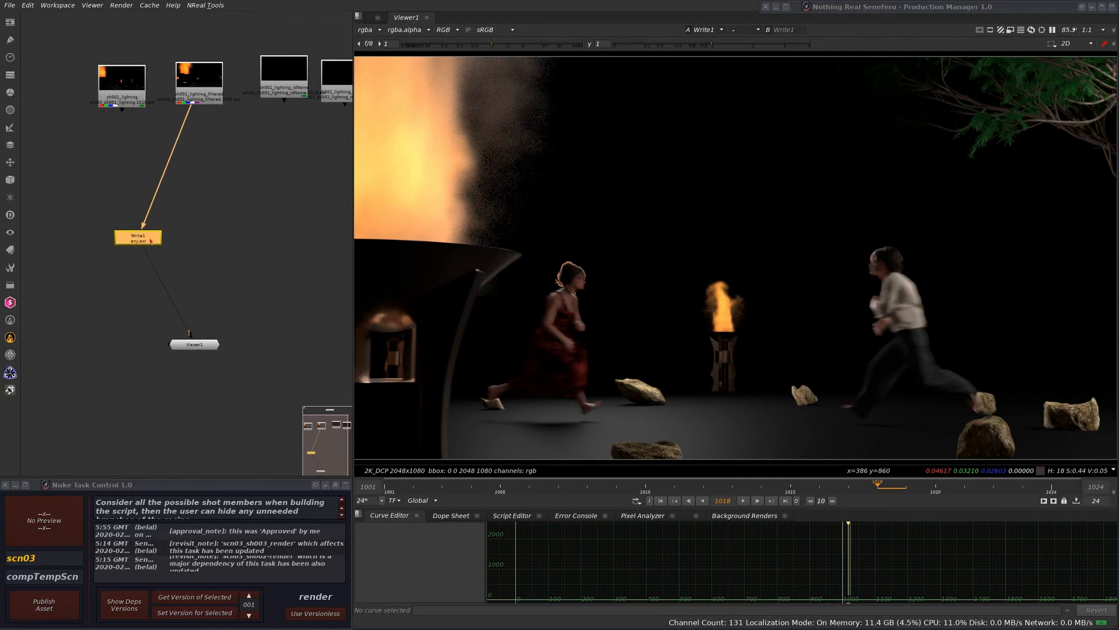
{"action": "double_click", "coordinate": [153, 239]}
{"action": "left_click", "coordinate": [443, 445]}
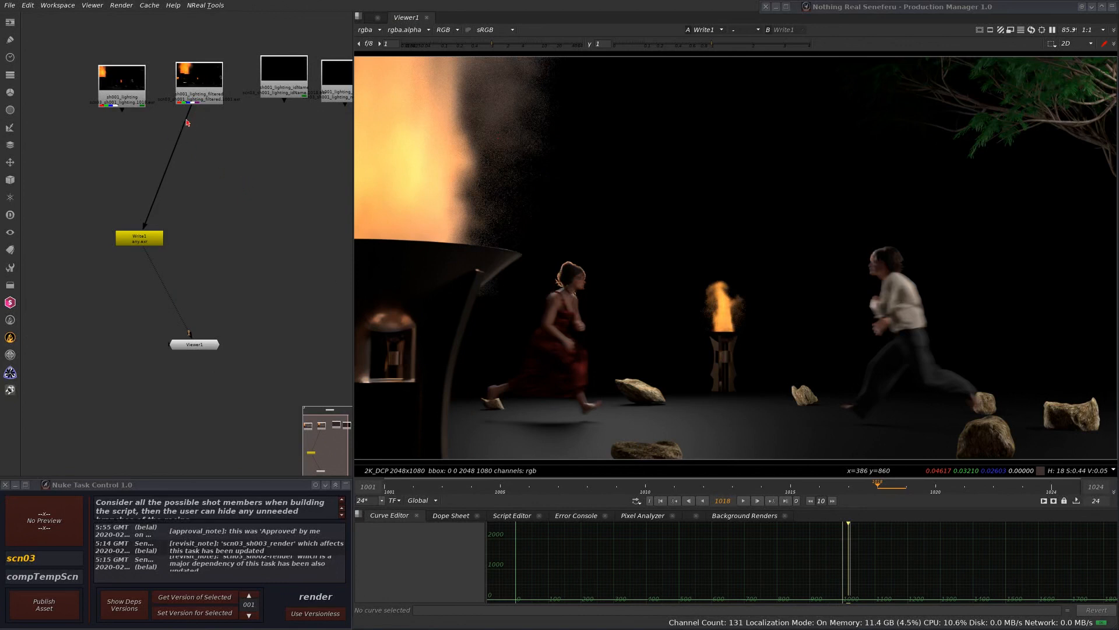
{"action": "mouse_move", "coordinate": [190, 115]}
{"action": "left_mouse_down"}
{"action": "mouse_move", "coordinate": [124, 106]}
{"action": "mouse_move", "coordinate": [177, 130]}
{"action": "mouse_move", "coordinate": [191, 104]}
{"action": "left_mouse_up"}
{"action": "left_click_drag", "start_coordinate": [193, 343], "coordinate": [139, 342]}
{"action": "left_click_drag", "start_coordinate": [146, 244], "coordinate": [201, 223]}
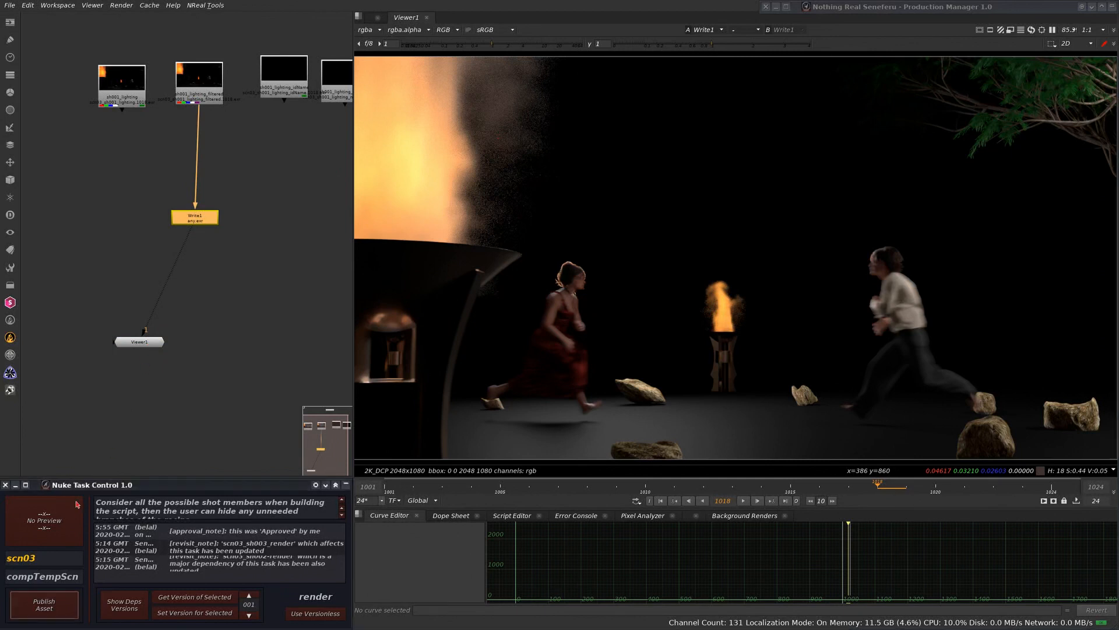
{"action": "left_click", "coordinate": [180, 365]}
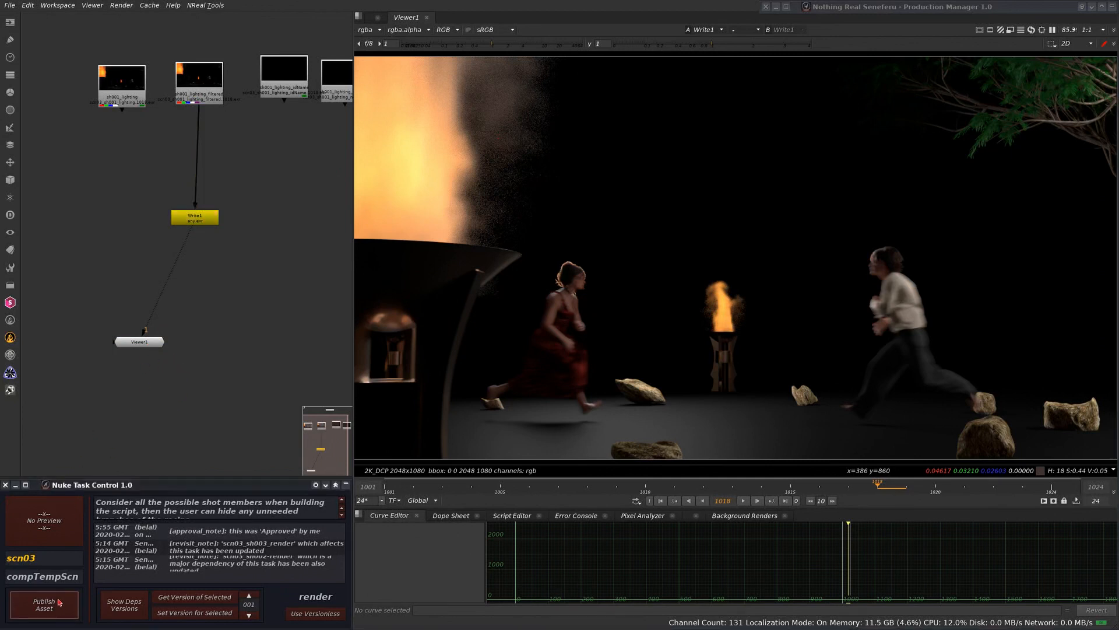
Bring up the Production Manager window and delete all nodes from the scene comp script
{"action": "left_click", "coordinate": [1111, 8]}
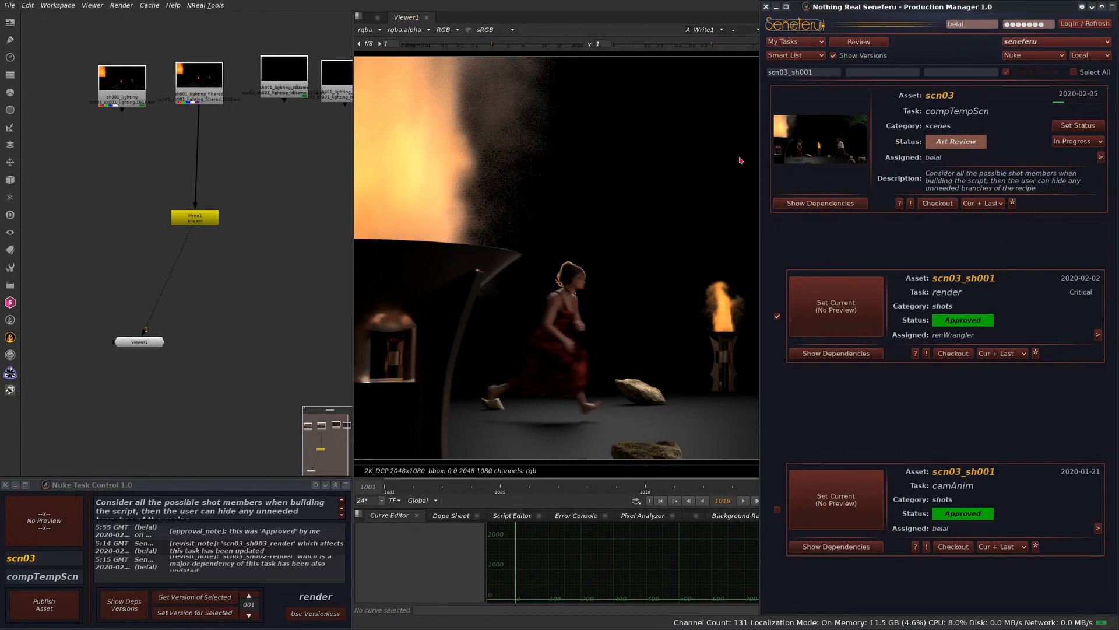
{"action": "scroll", "coordinate": [228, 235], "scroll_direction": "down", "scroll_amount": 3}
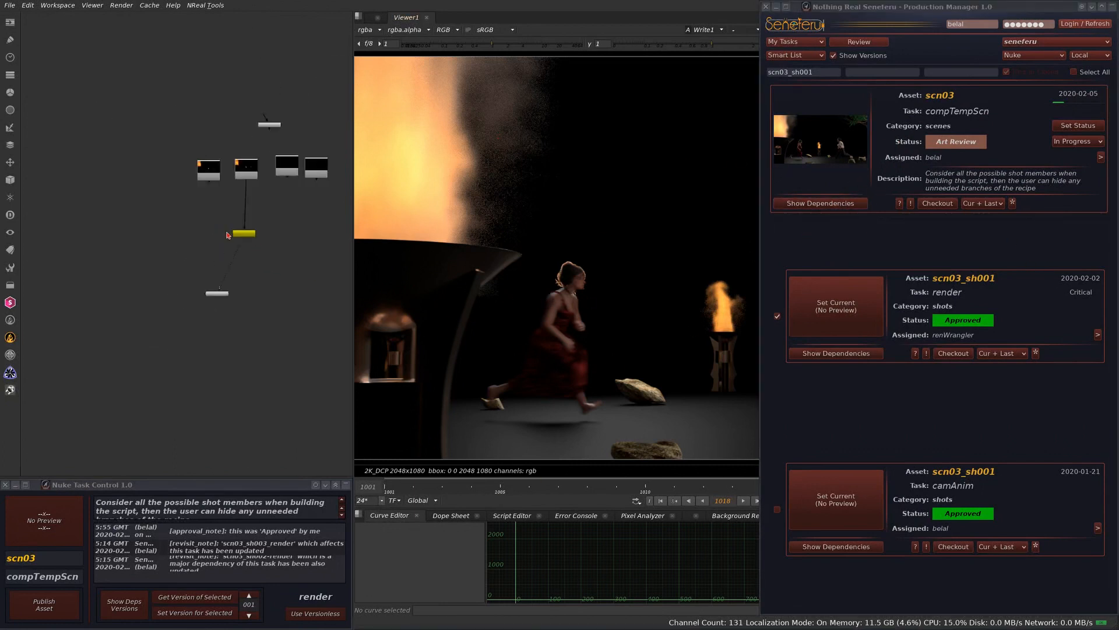
{"action": "middle_click_drag", "start_coordinate": [256, 314], "coordinate": [210, 321]}
{"action": "left_click_drag", "start_coordinate": [120, 385], "coordinate": [320, 78]}
{"action": "key", "text": "Delete"}
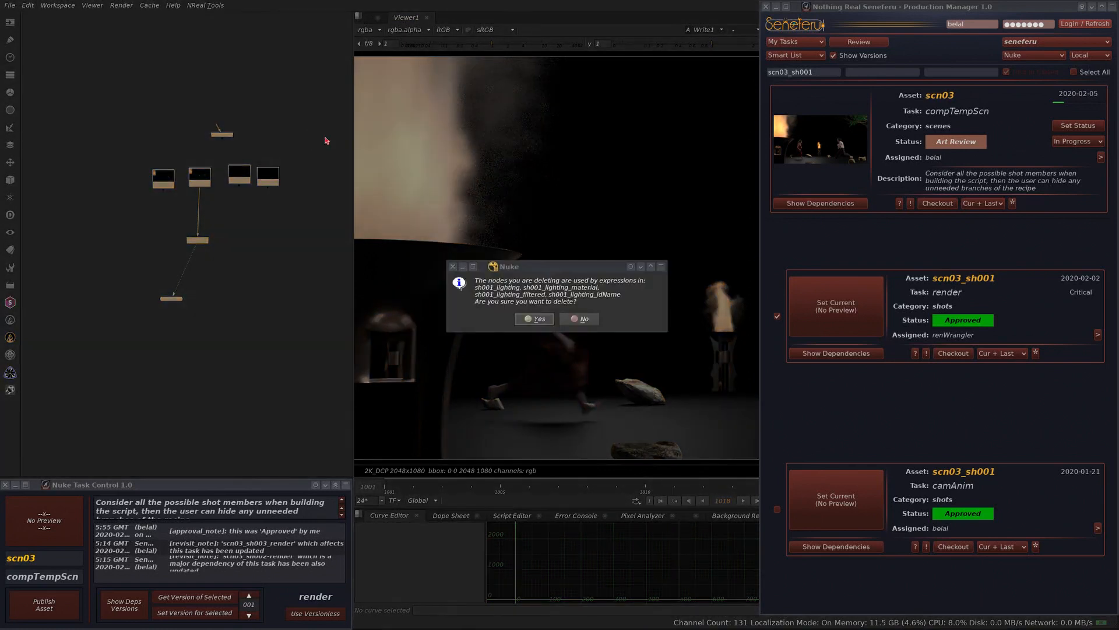
{"action": "left_click", "coordinate": [532, 318]}
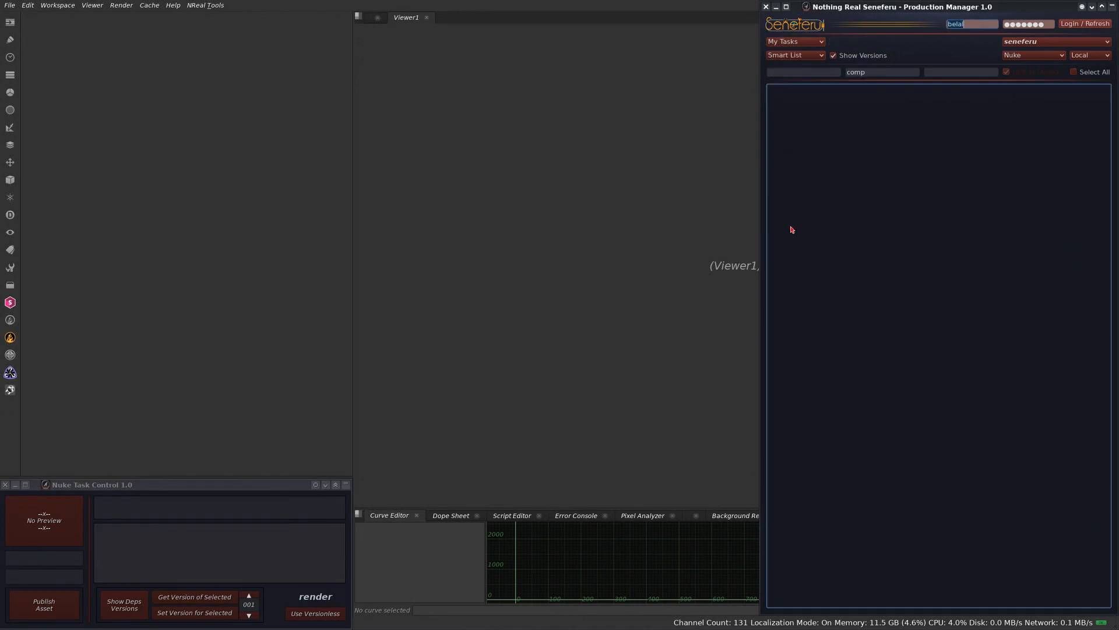
Search for "com" tasks in the My Tasks and VFX/CG Sup lists, and clear the task filter
{"action": "left_click_drag", "start_coordinate": [873, 74], "coordinate": [848, 74]}
{"action": "key", "text": "BackSpace"}
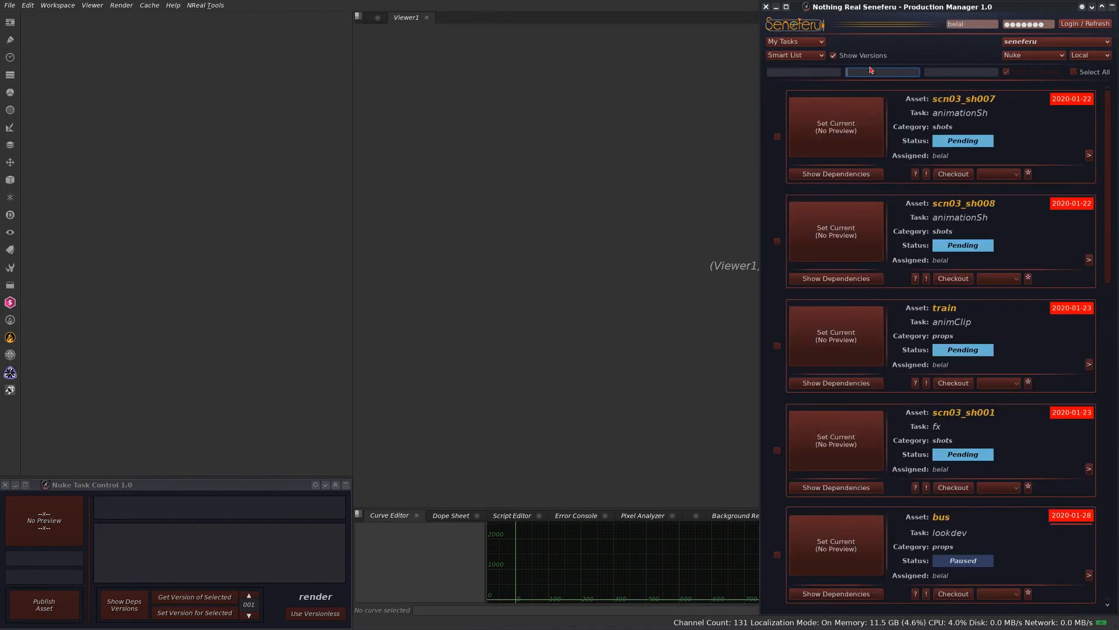
{"action": "type", "text": "com"}
{"action": "left_click", "coordinate": [790, 46]}
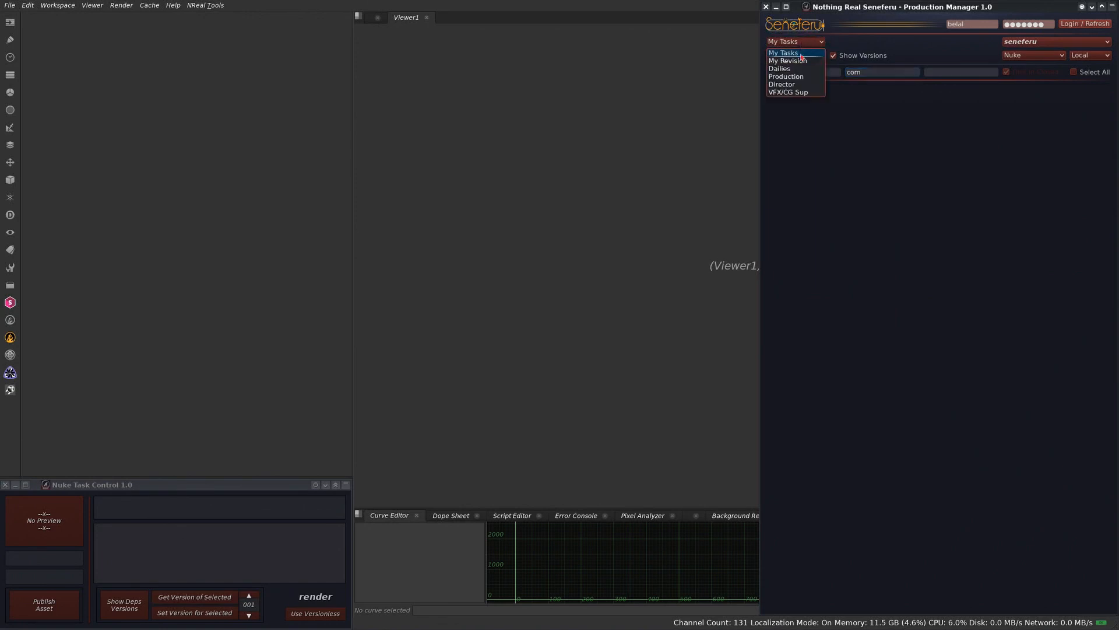
{"action": "left_click", "coordinate": [789, 89]}
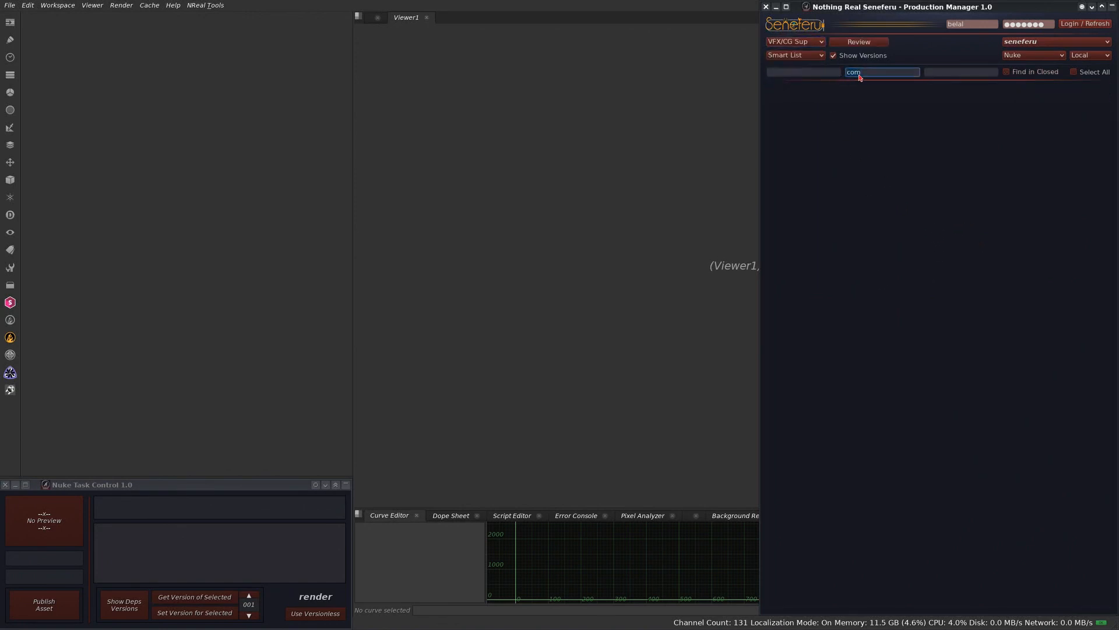
{"action": "key", "text": "BackSpace"}
{"action": "key", "text": "BackSpace"}
{"action": "key", "text": "BackSpace"}
{"action": "left_click", "coordinate": [804, 72]}
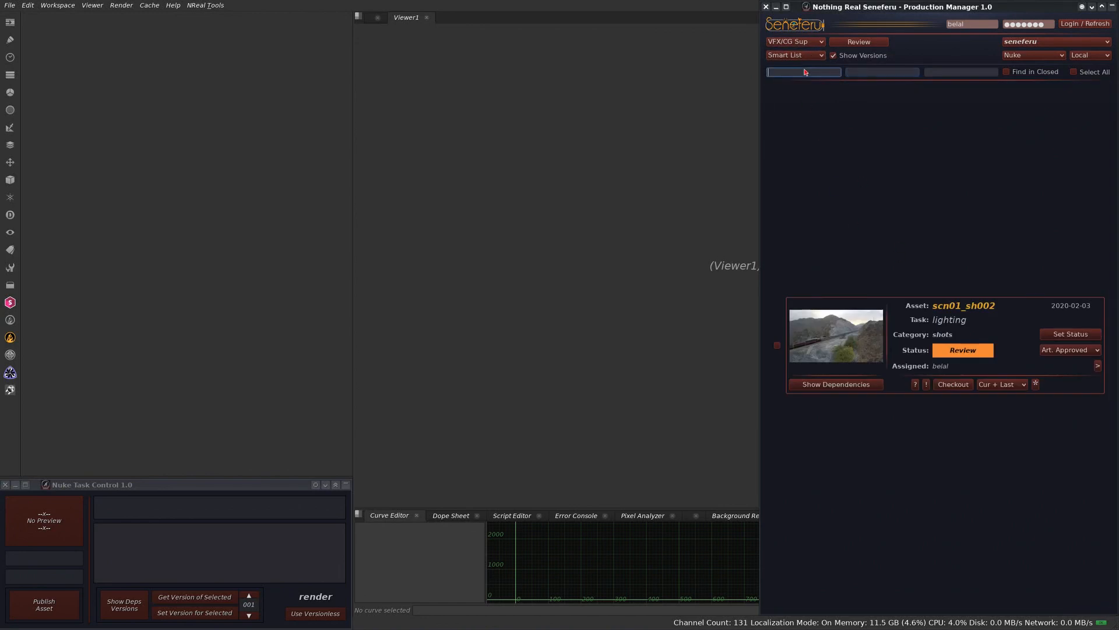
Show the Director review list and set the scn03 compTempScn task's status to Art. Approved
{"action": "left_click", "coordinate": [819, 41]}
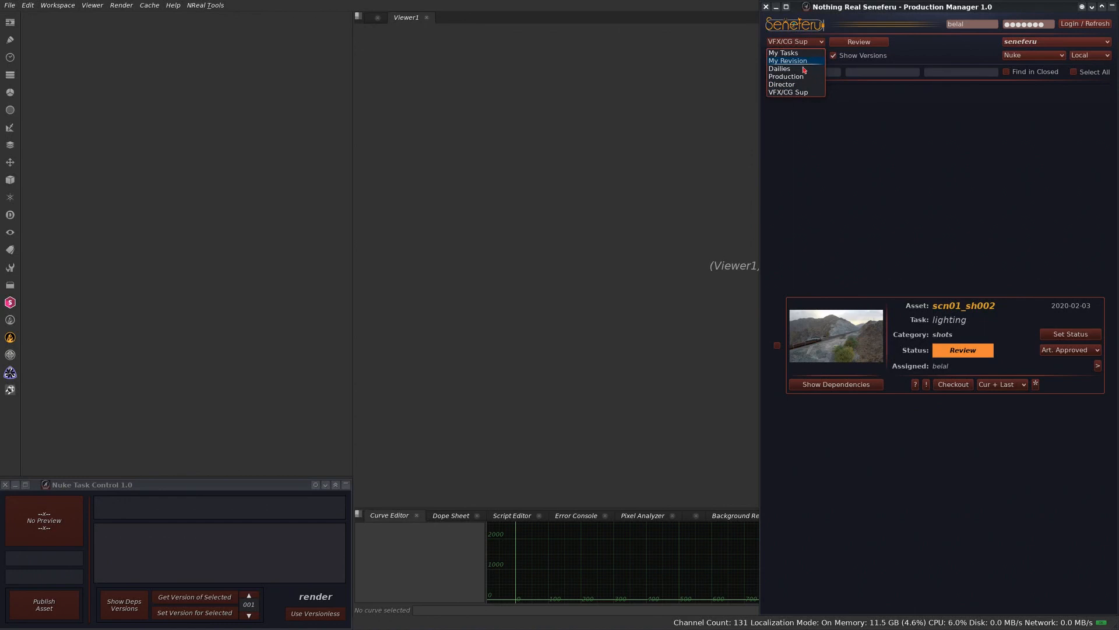
{"action": "left_click", "coordinate": [793, 92]}
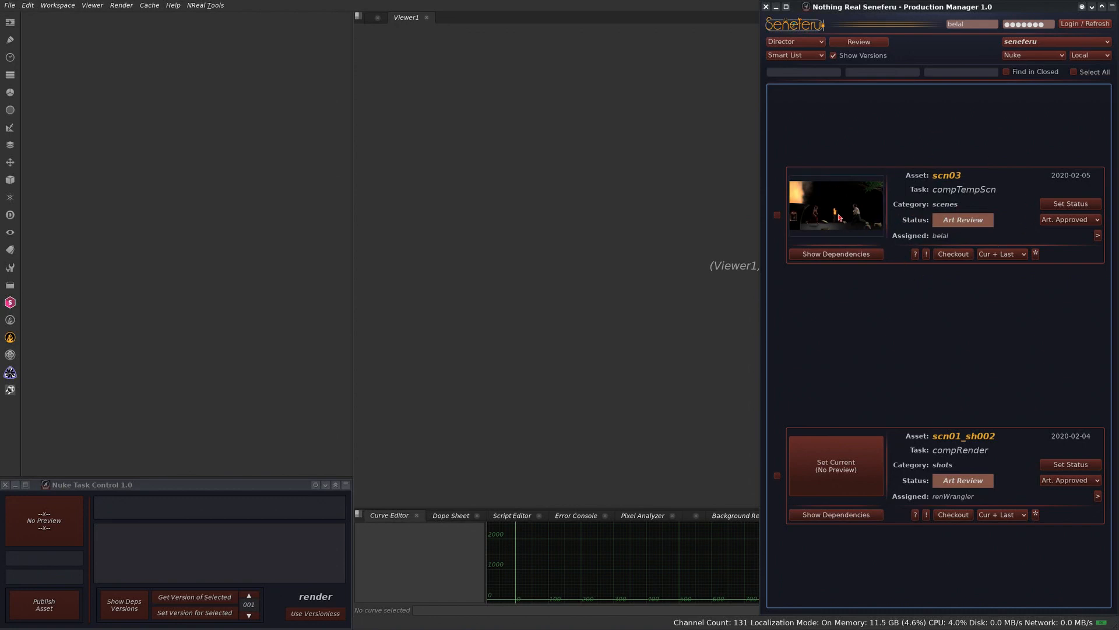
{"action": "left_click", "coordinate": [1060, 204]}
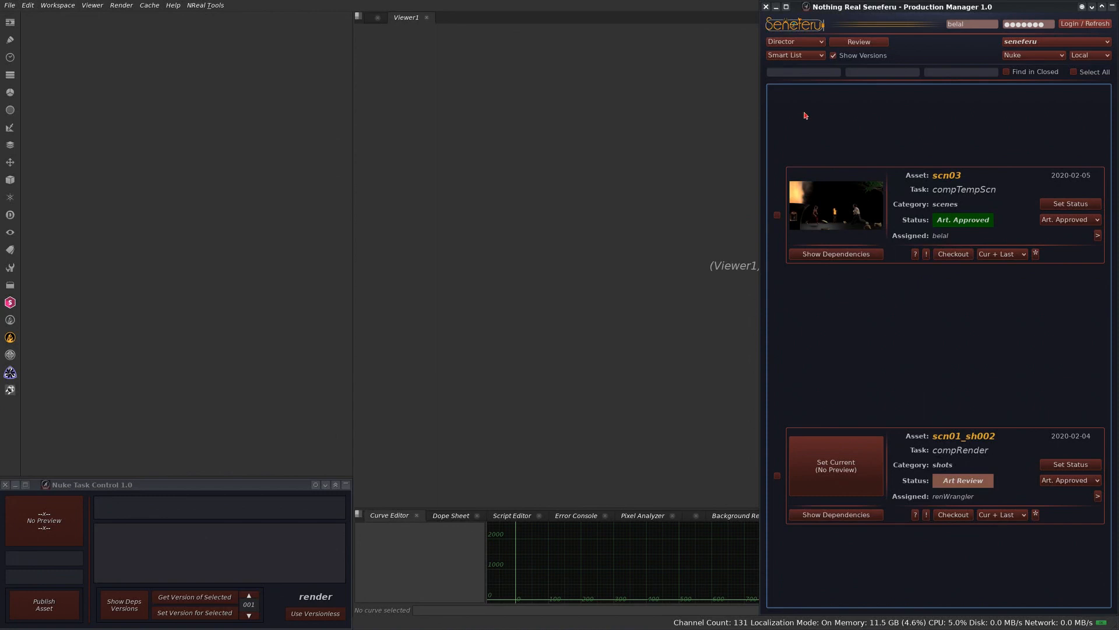
Switch to the VFX/CG Sup review list and set the status of the scn03 compTempScn task
{"action": "left_click", "coordinate": [806, 54]}
{"action": "left_click", "coordinate": [801, 92]}
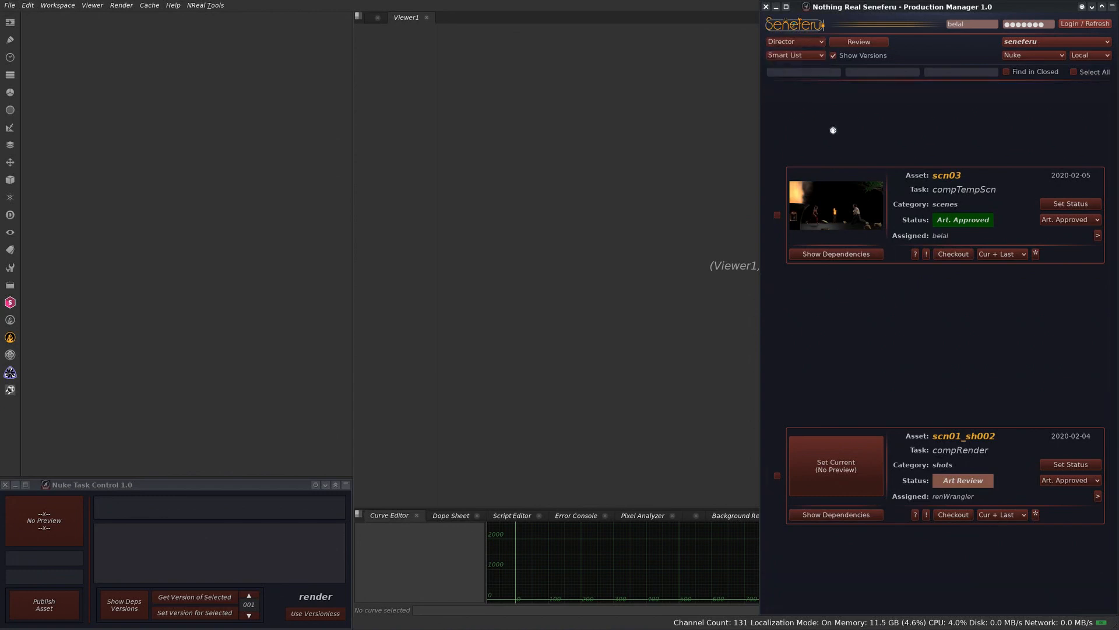
{"action": "left_click", "coordinate": [1071, 464]}
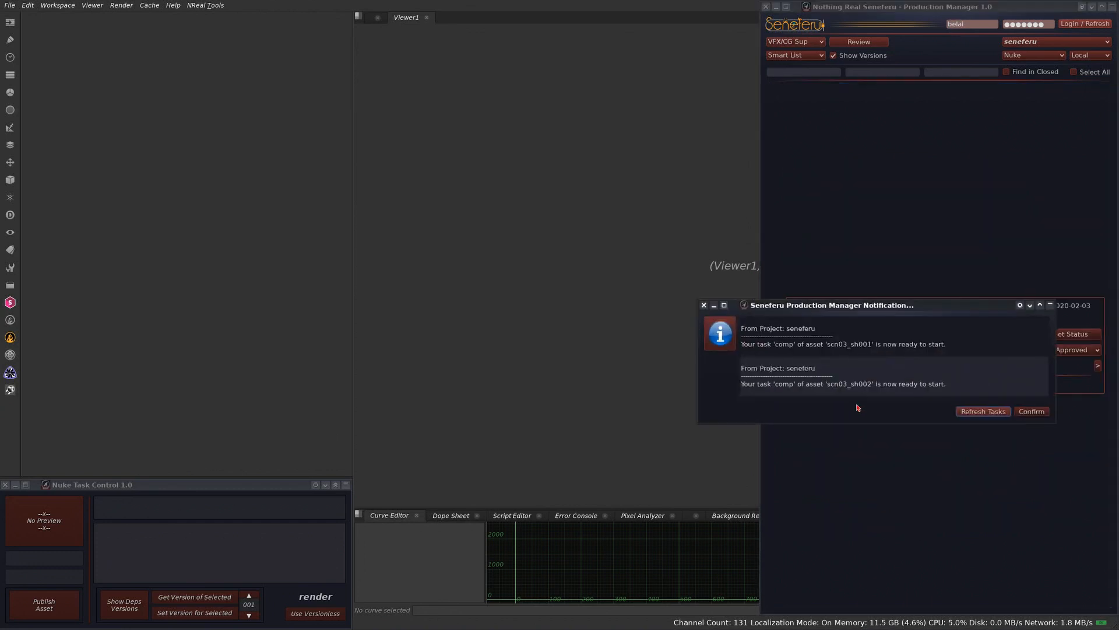
Enlarge the Production Manager notification to read the project's task messages
{"action": "left_click", "coordinate": [804, 346]}
{"action": "left_click_drag", "start_coordinate": [867, 300], "coordinate": [851, 208]}
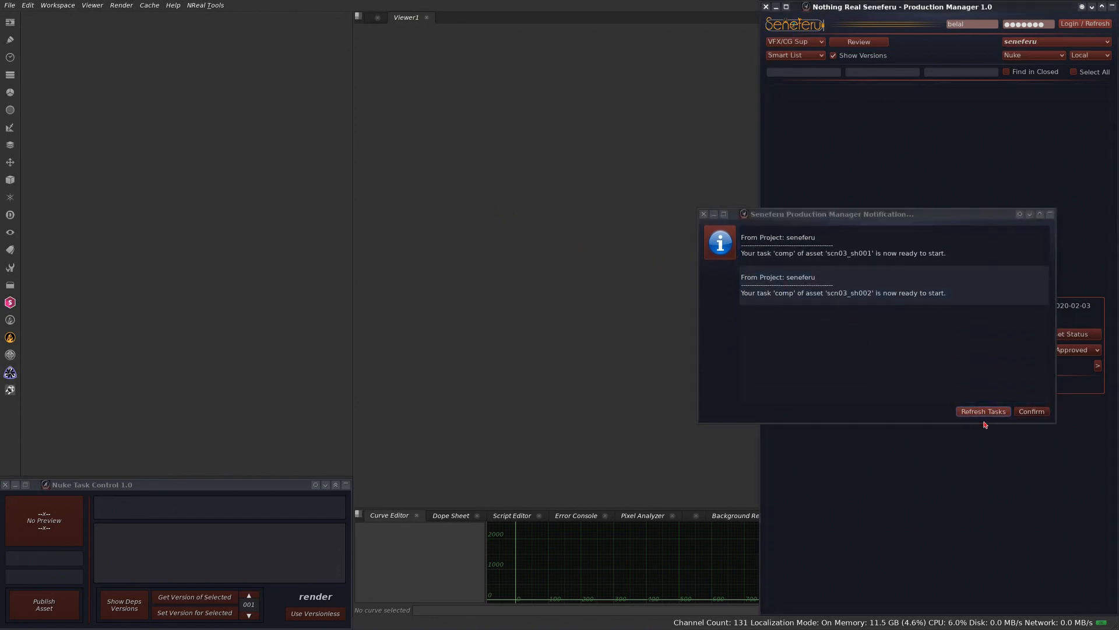
Confirm the notification about the ready-to-start comp tasks and show the Director review list
{"action": "left_click", "coordinate": [1031, 411]}
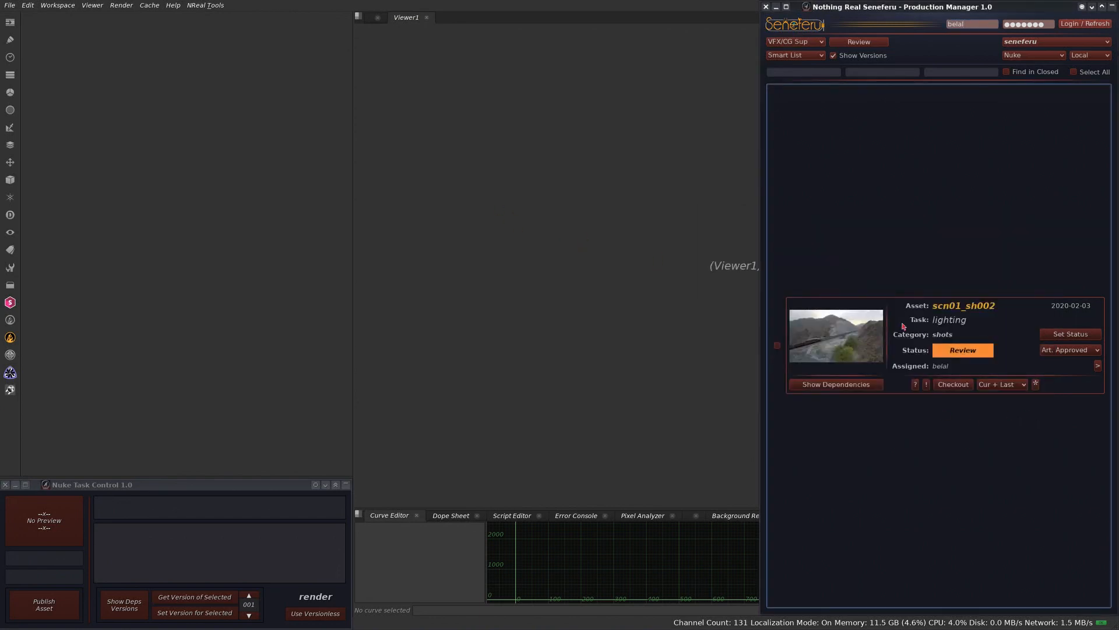
{"action": "left_click", "coordinate": [796, 41]}
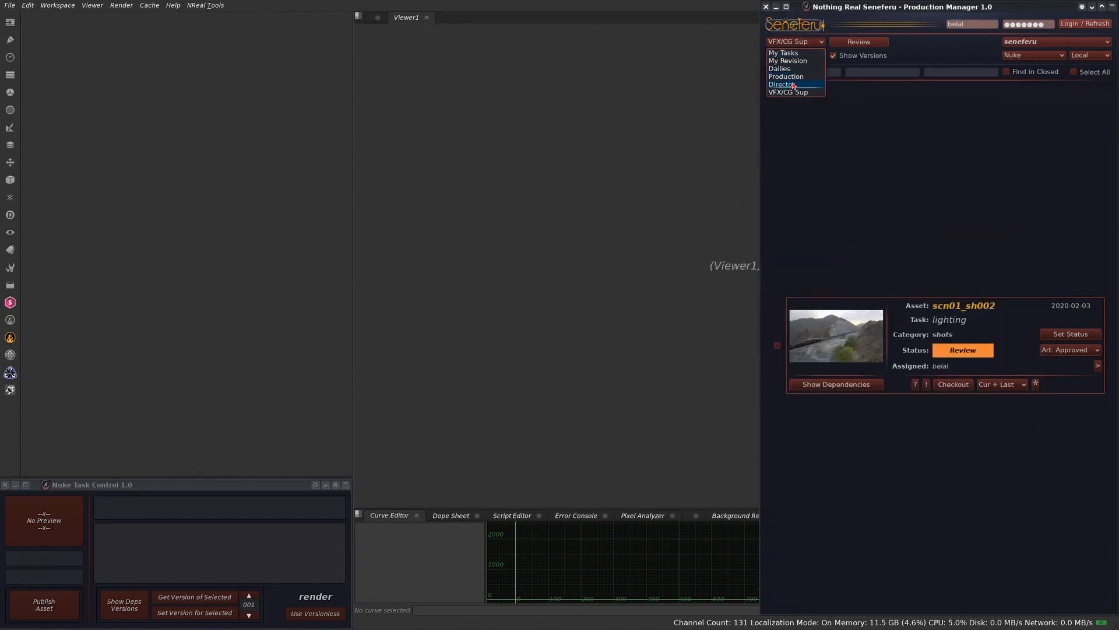
{"action": "left_click", "coordinate": [781, 85]}
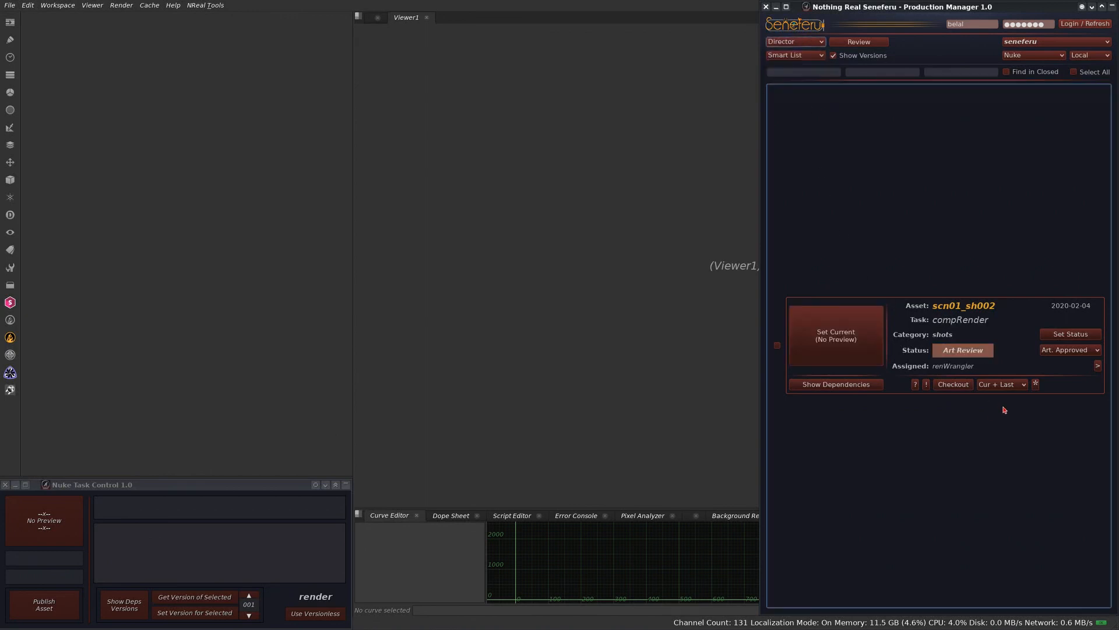
Play the scn01_sh002 compRender media without looking for earlier versions, and close the player
{"action": "left_click", "coordinate": [878, 339]}
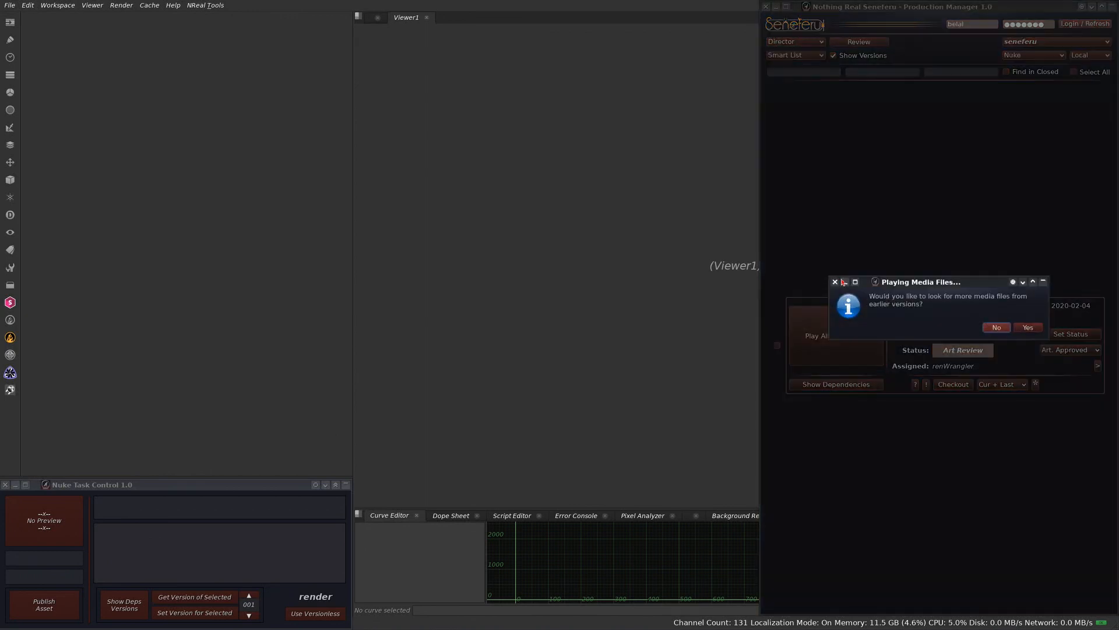
{"action": "left_click", "coordinate": [986, 328]}
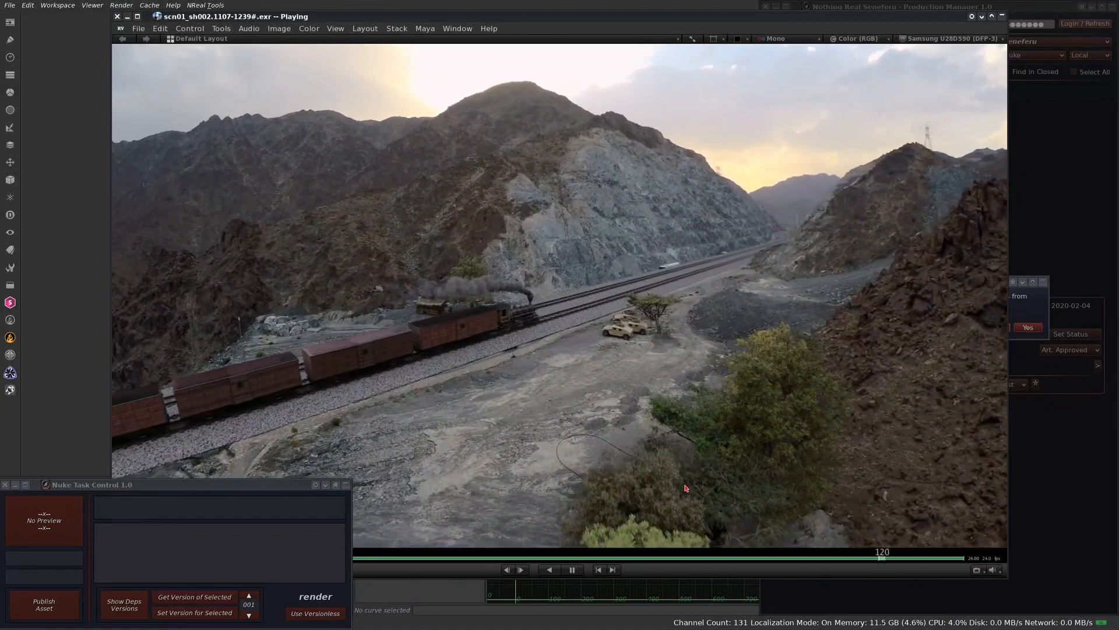
{"action": "key", "text": "q"}
{"action": "left_click", "coordinate": [993, 330]}
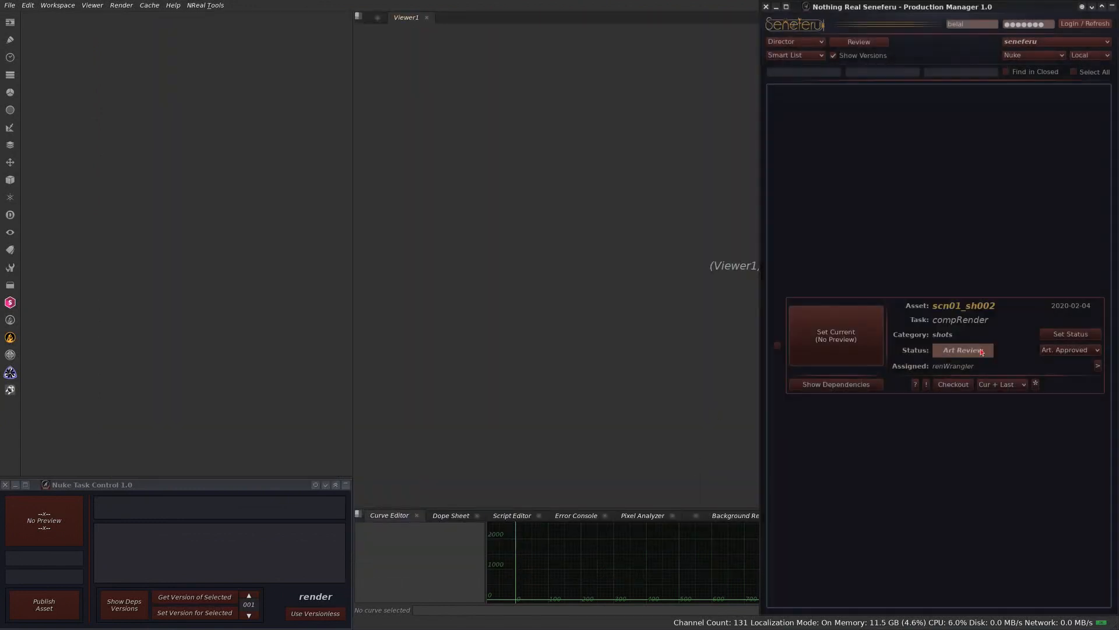
Set the scn01_sh002 compRender task's status to Art. Approved and show the VFX/CG Sup review list
{"action": "left_click", "coordinate": [1070, 333]}
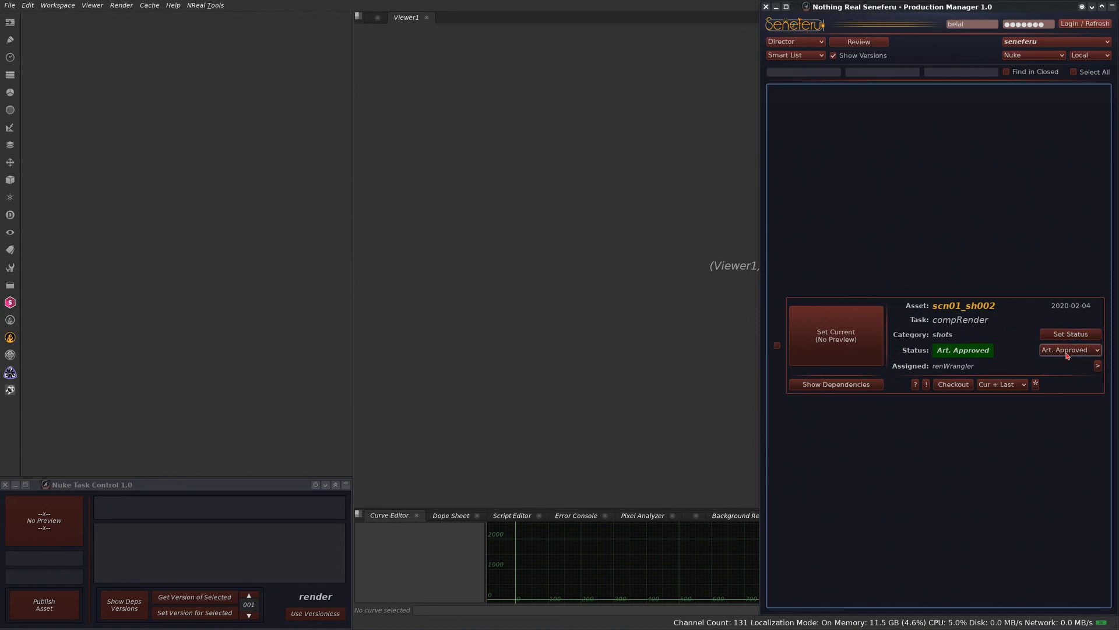
{"action": "left_click", "coordinate": [1060, 349]}
{"action": "left_click", "coordinate": [1064, 352]}
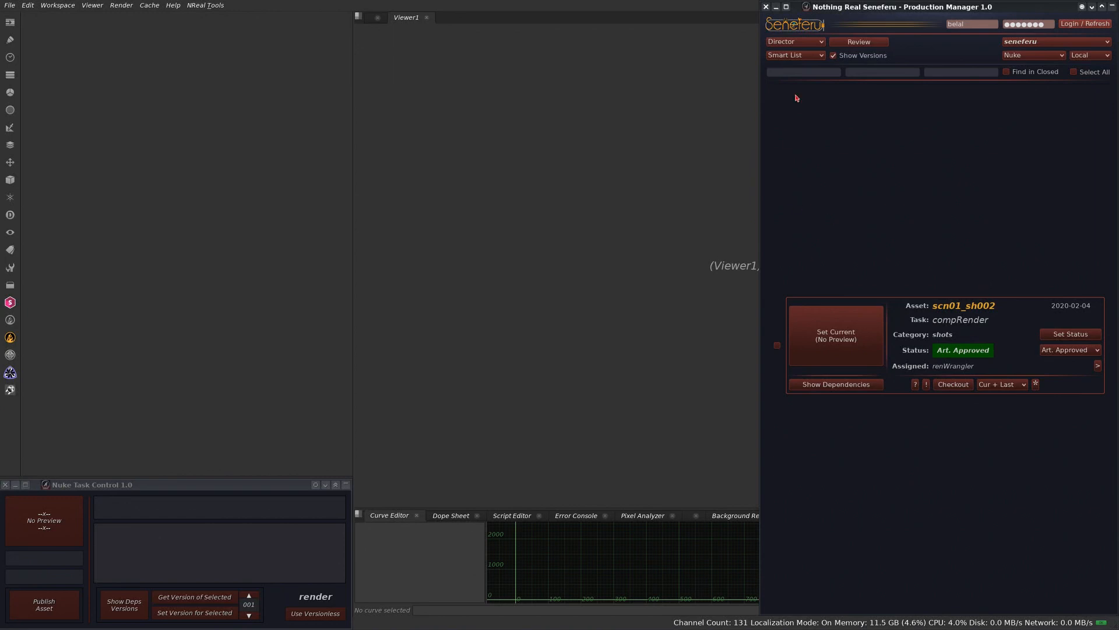
{"action": "left_click", "coordinate": [788, 42]}
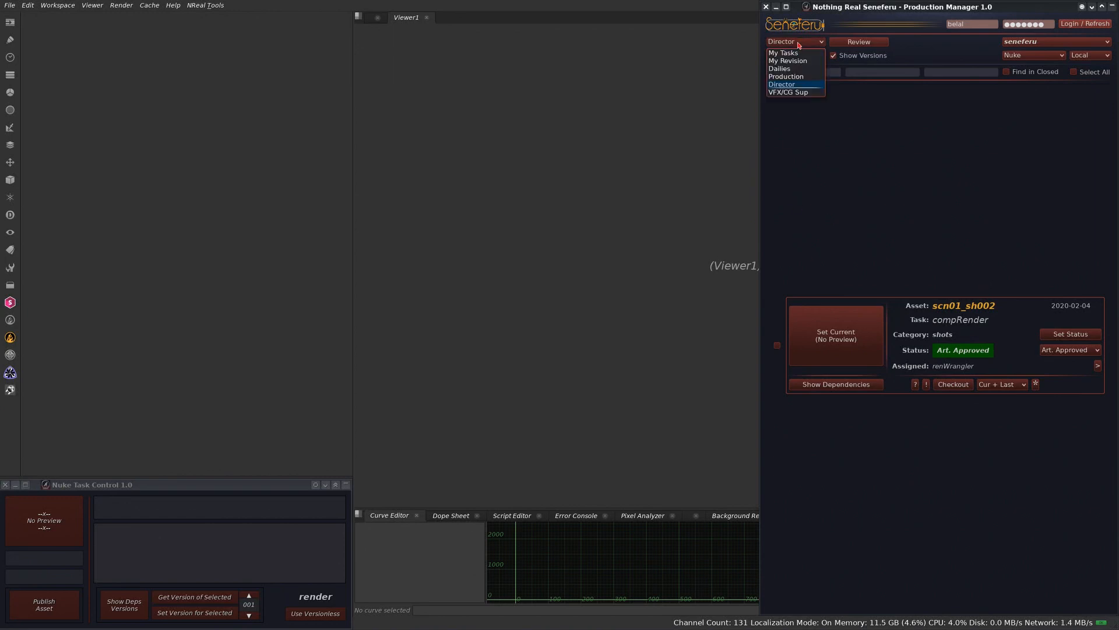
{"action": "left_click", "coordinate": [783, 93]}
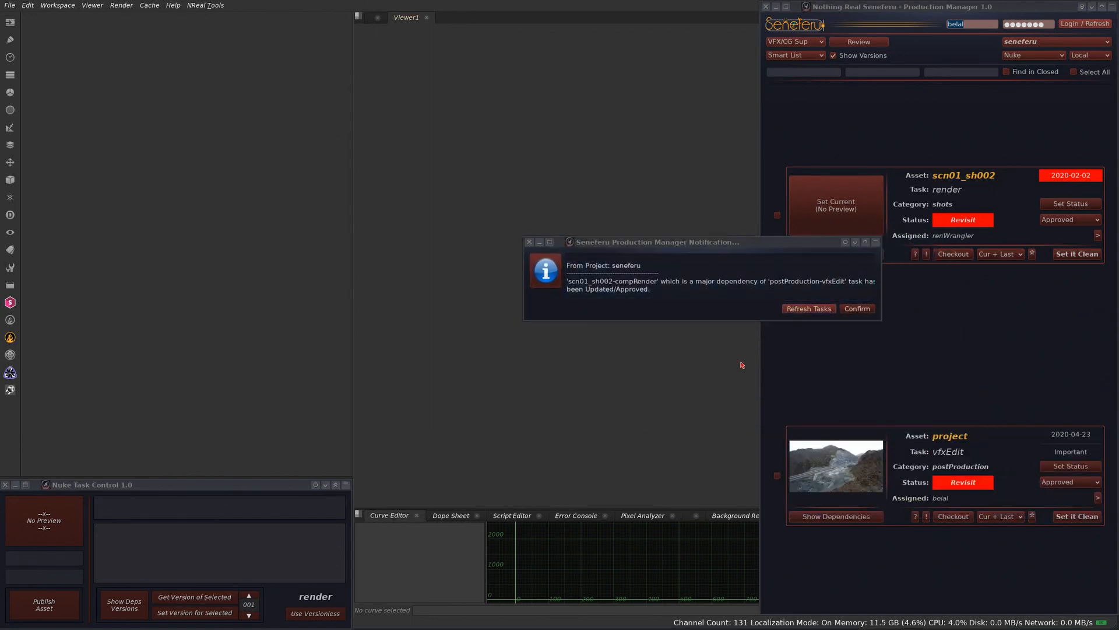
Enlarge and confirm the Production Manager notification, and read the notes of the project's vfxEdit task
{"action": "left_click", "coordinate": [963, 458]}
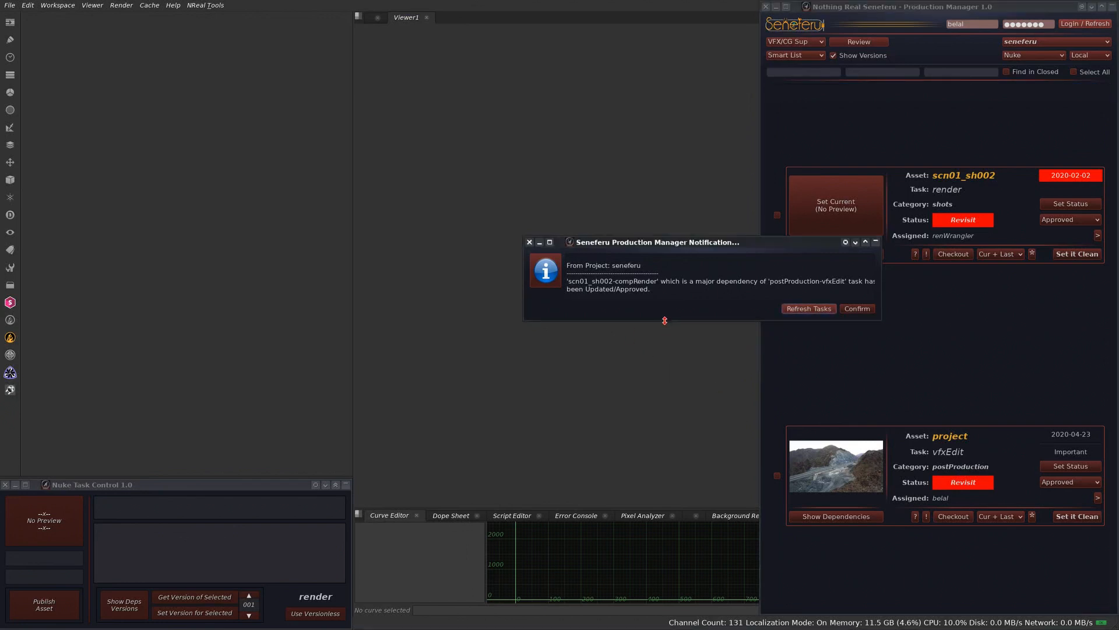
{"action": "left_click_drag", "start_coordinate": [665, 320], "coordinate": [661, 374]}
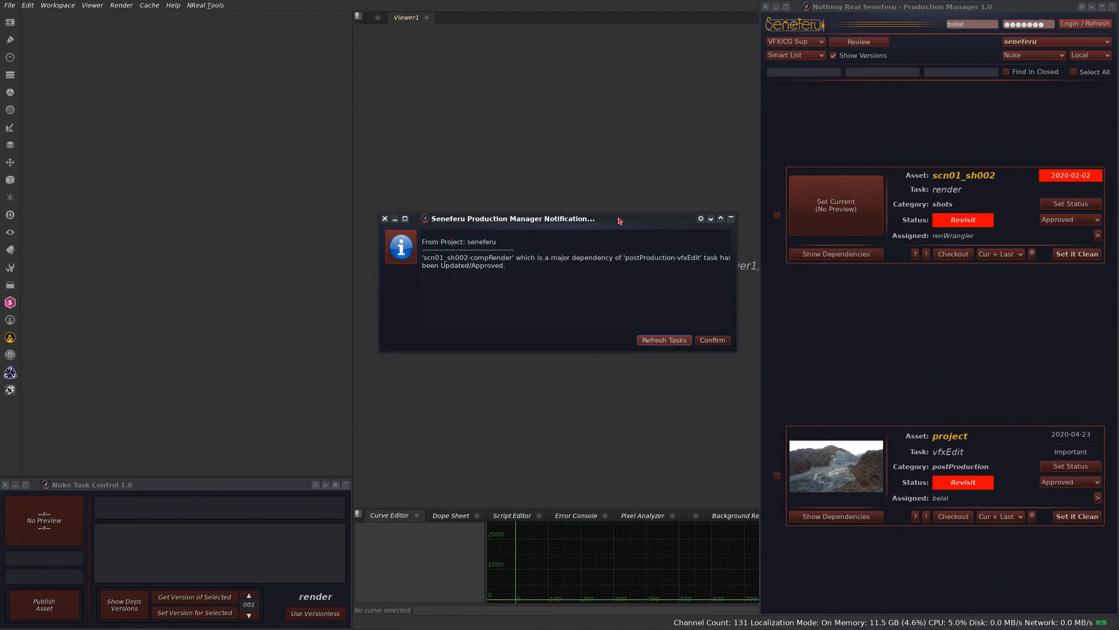
{"action": "left_click", "coordinate": [692, 305]}
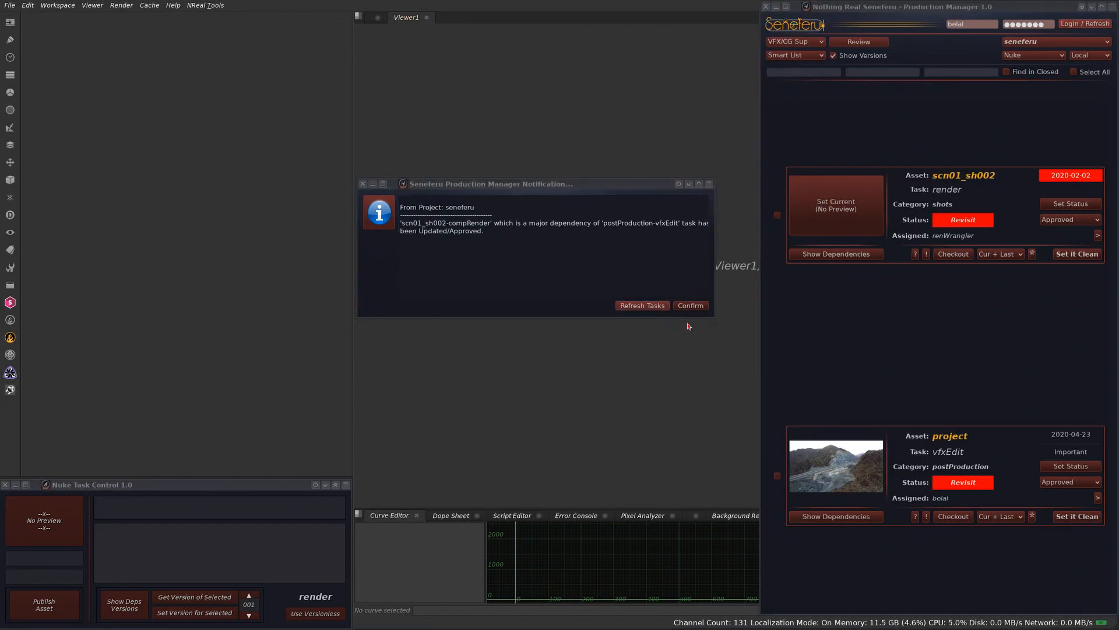
{"action": "left_click", "coordinate": [690, 307]}
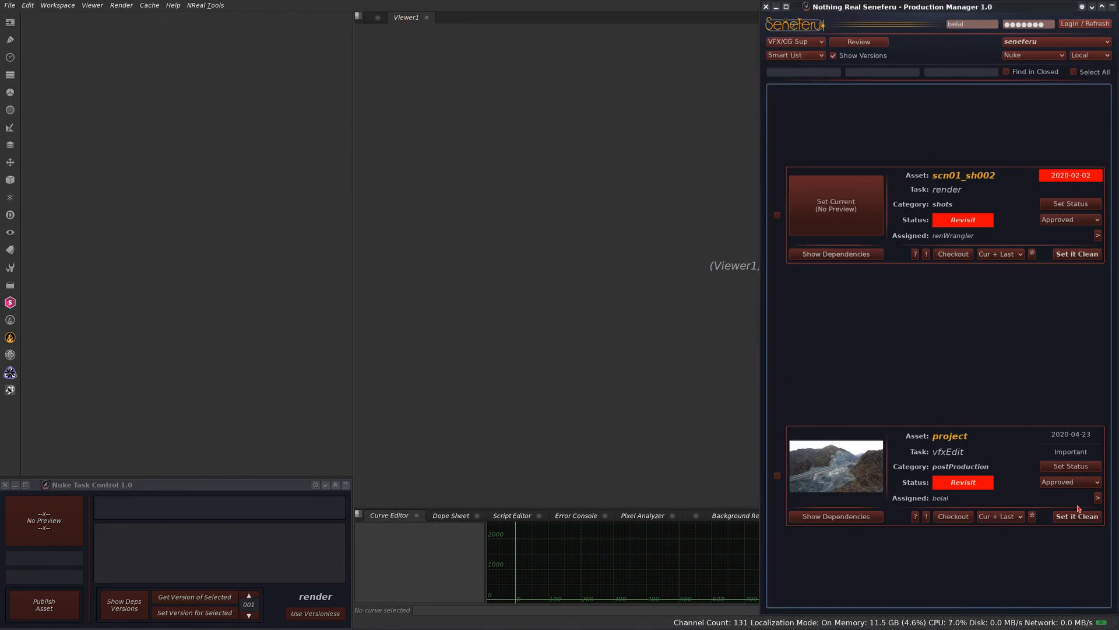
{"action": "left_click", "coordinate": [1098, 498]}
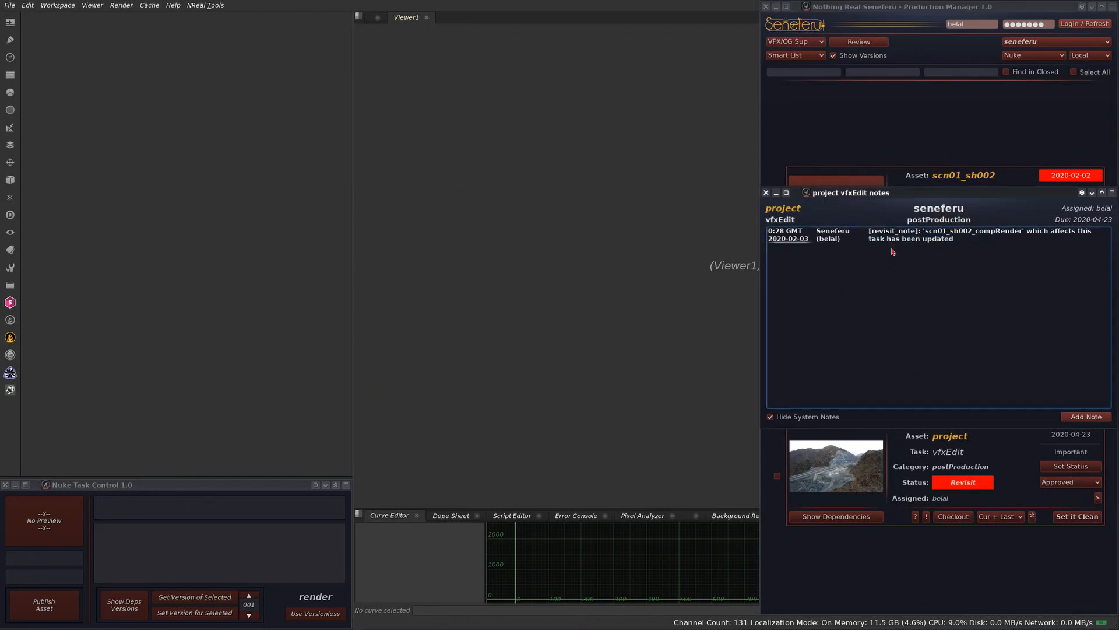
{"action": "left_click", "coordinate": [766, 193]}
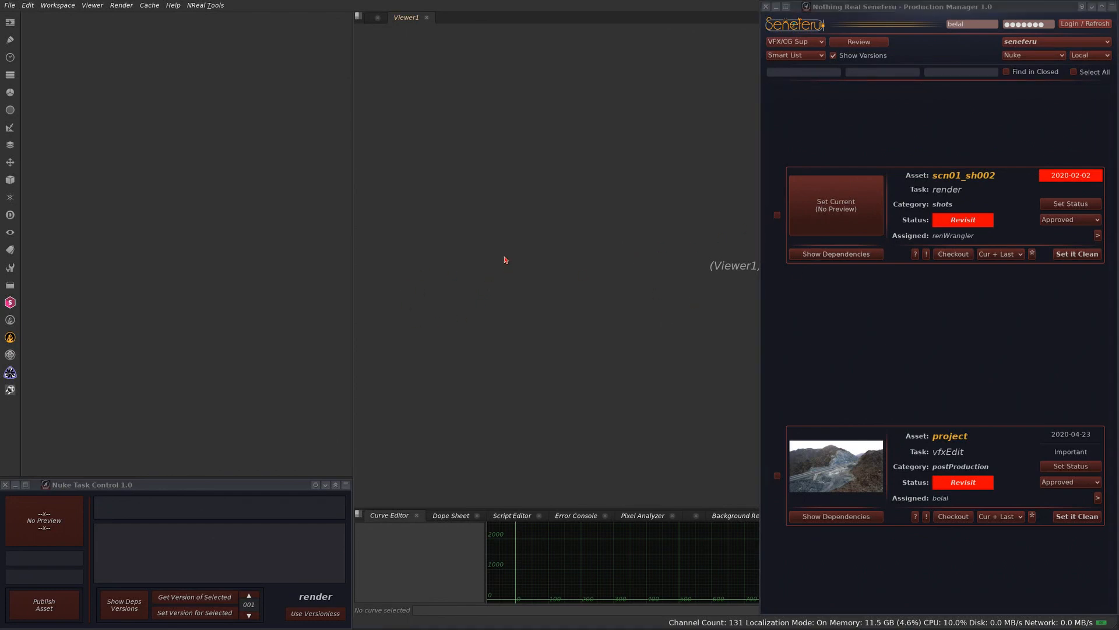
Show the My Tasks list and filter its tasks by "comp"
{"action": "left_click", "coordinate": [809, 43]}
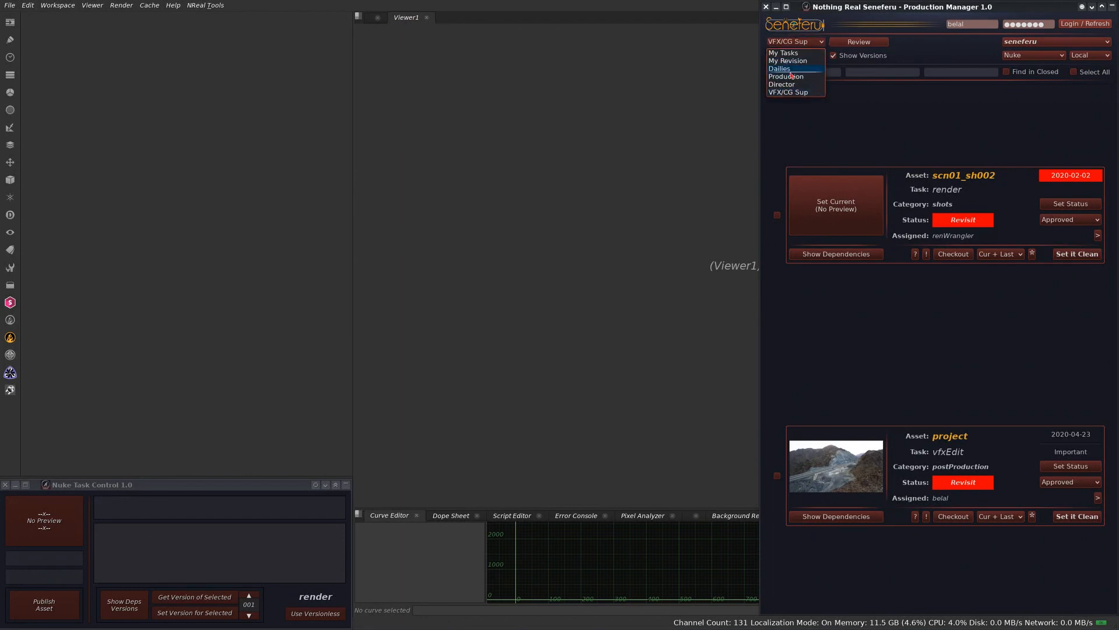
{"action": "left_click", "coordinate": [796, 53]}
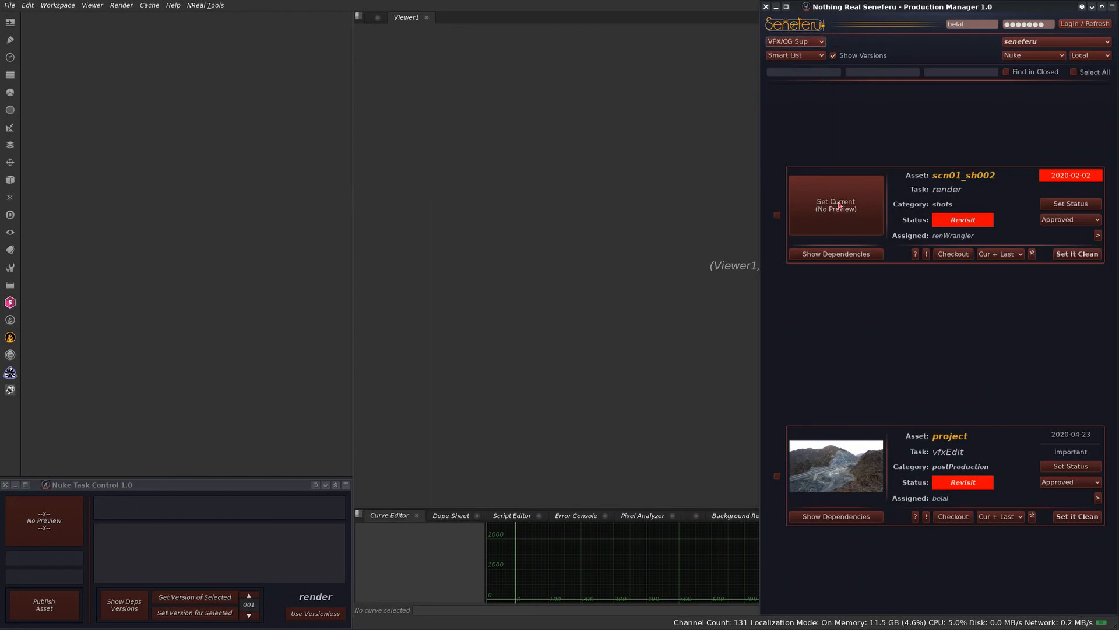
{"action": "type", "text": "c"}
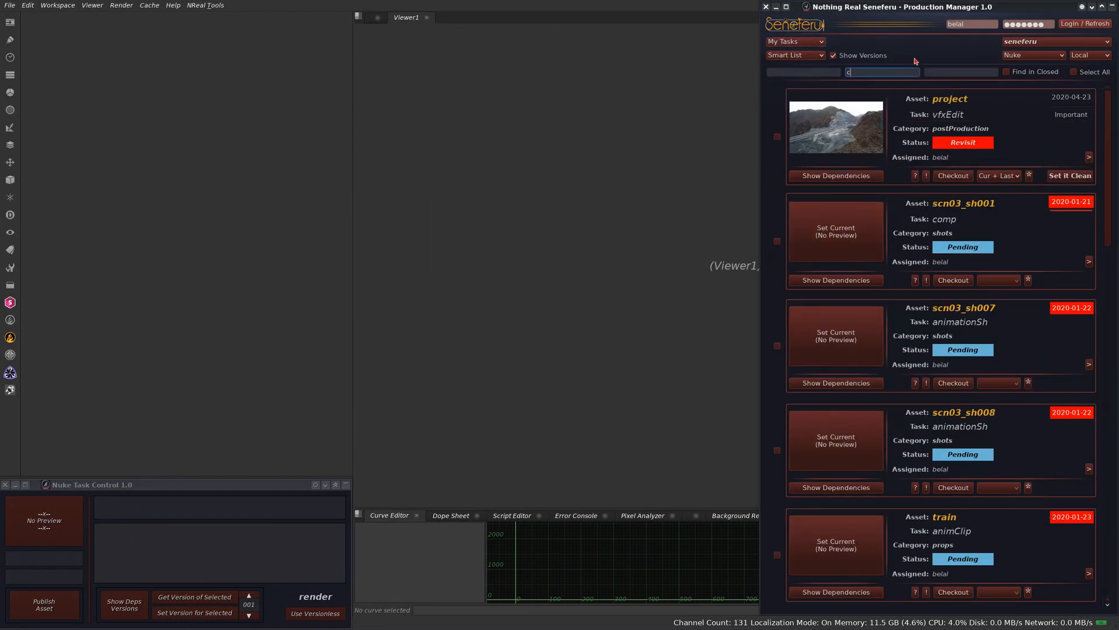
{"action": "type", "text": "omp"}
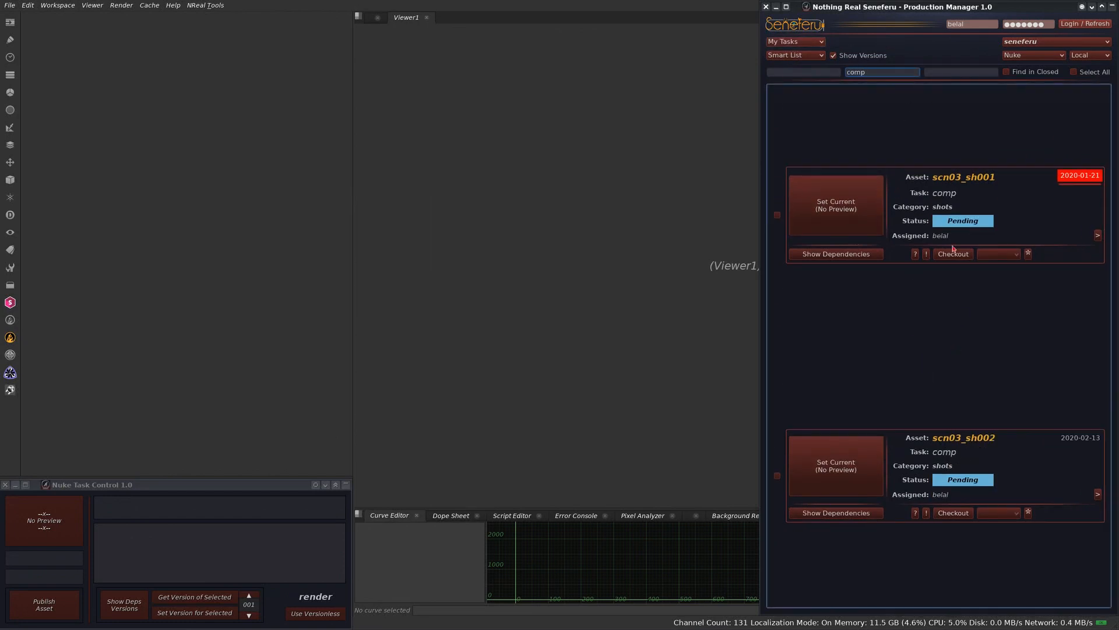
Make the scn03_sh001 comp task current and set its status to In Progress
{"action": "left_click", "coordinate": [936, 227]}
{"action": "left_click", "coordinate": [842, 213]}
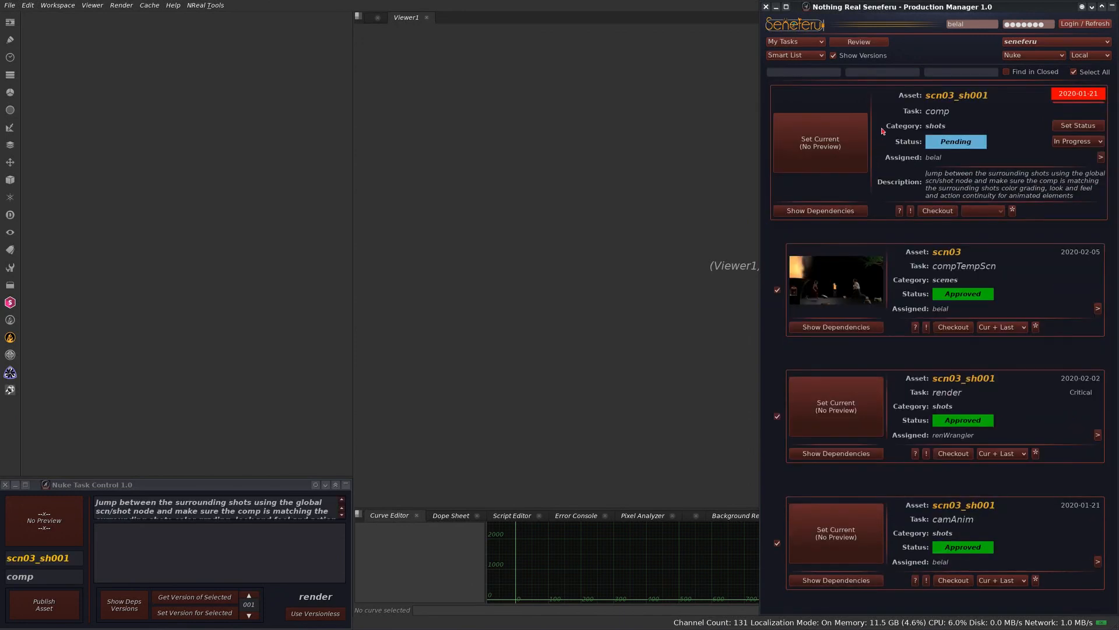
{"action": "left_click", "coordinate": [1080, 125]}
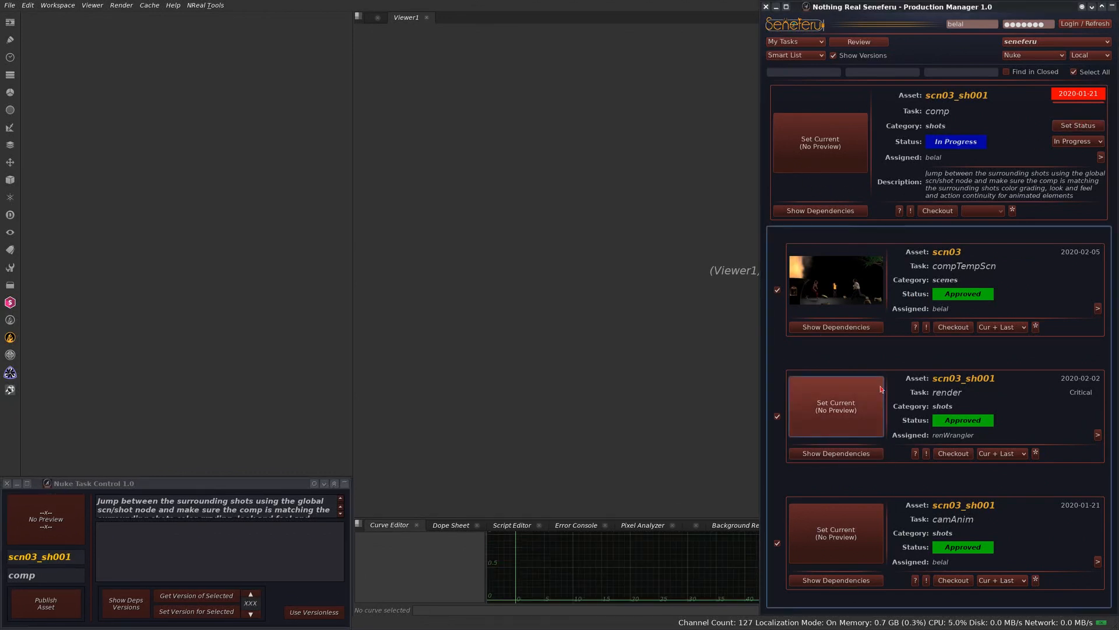
Load the selected dependencies of the scn03_sh001 comp task into the script, answering the camera prompt and closing the camera properties
{"action": "left_click", "coordinate": [820, 210]}
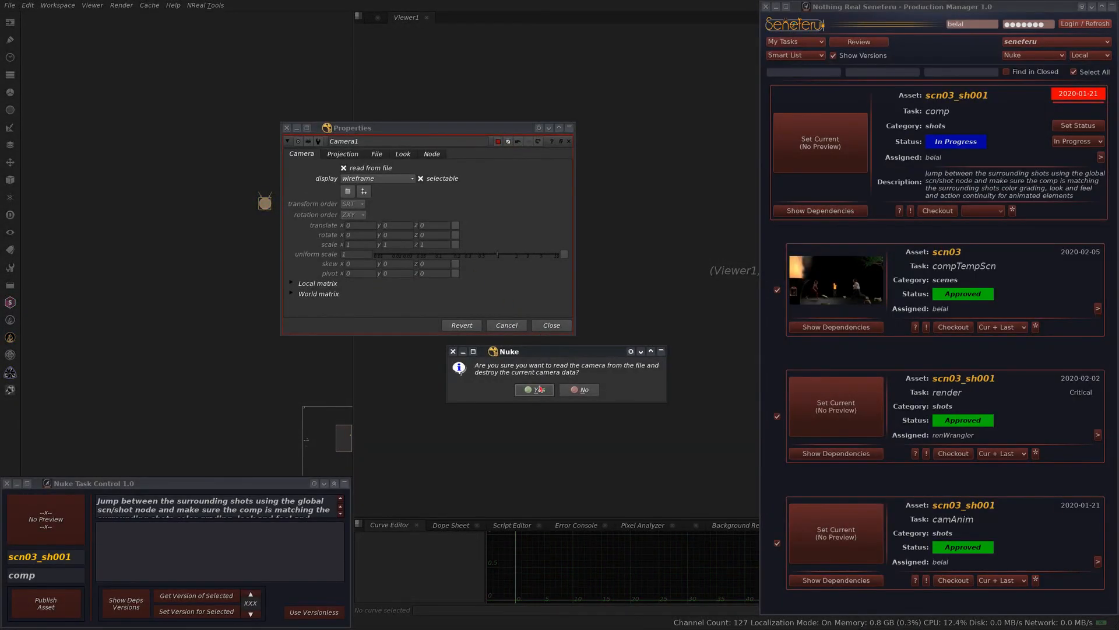
{"action": "left_click", "coordinate": [583, 389]}
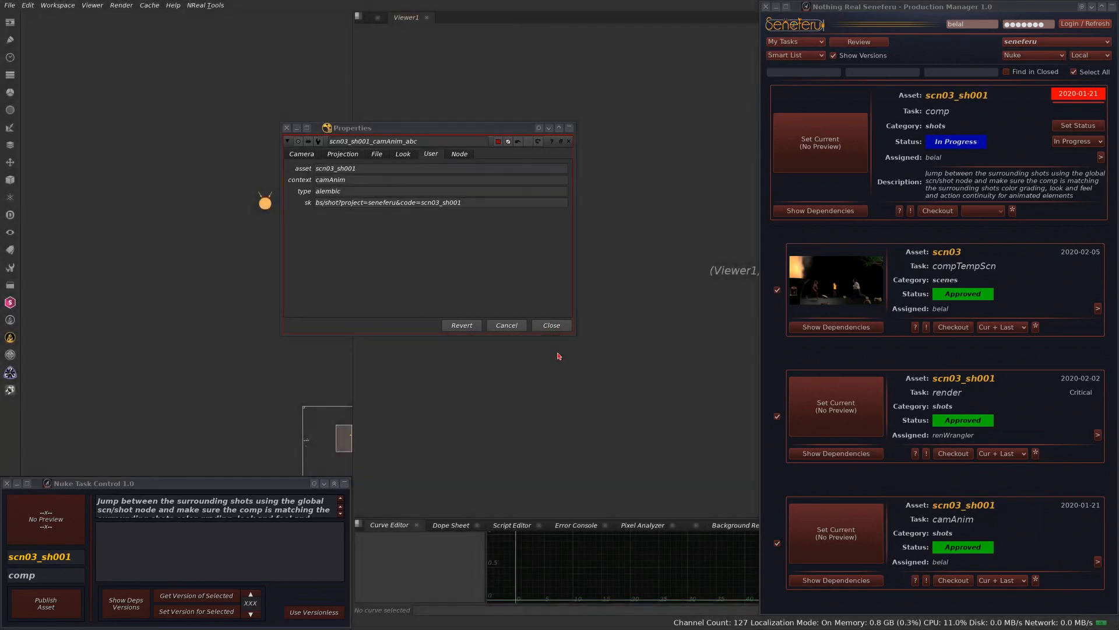
{"action": "left_click", "coordinate": [556, 325]}
Examine the loaded lighting render nodes and the Write and Viewer nodes in the node graph
{"action": "middle_click_drag", "start_coordinate": [329, 319], "coordinate": [239, 231]}
{"action": "middle_click_drag", "start_coordinate": [350, 305], "coordinate": [283, 317]}
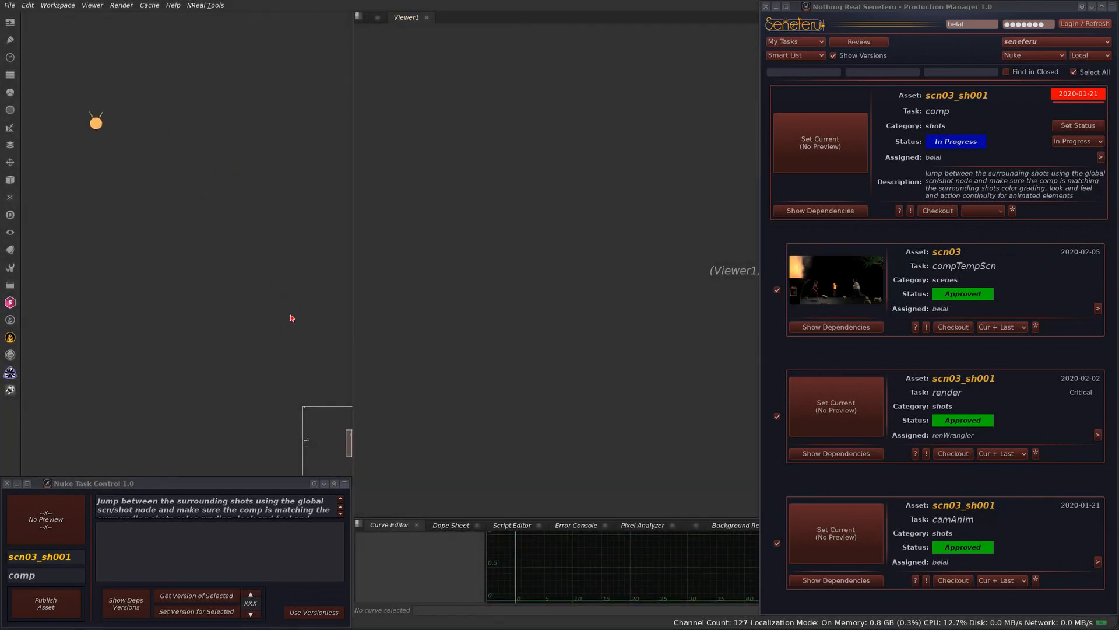
{"action": "scroll", "coordinate": [289, 318], "scroll_direction": "down", "scroll_amount": 3}
{"action": "middle_click_drag", "start_coordinate": [275, 368], "coordinate": [233, 356]}
{"action": "left_click_drag", "start_coordinate": [317, 454], "coordinate": [300, 448]}
{"action": "scroll", "coordinate": [230, 209], "scroll_direction": "up", "scroll_amount": 8}
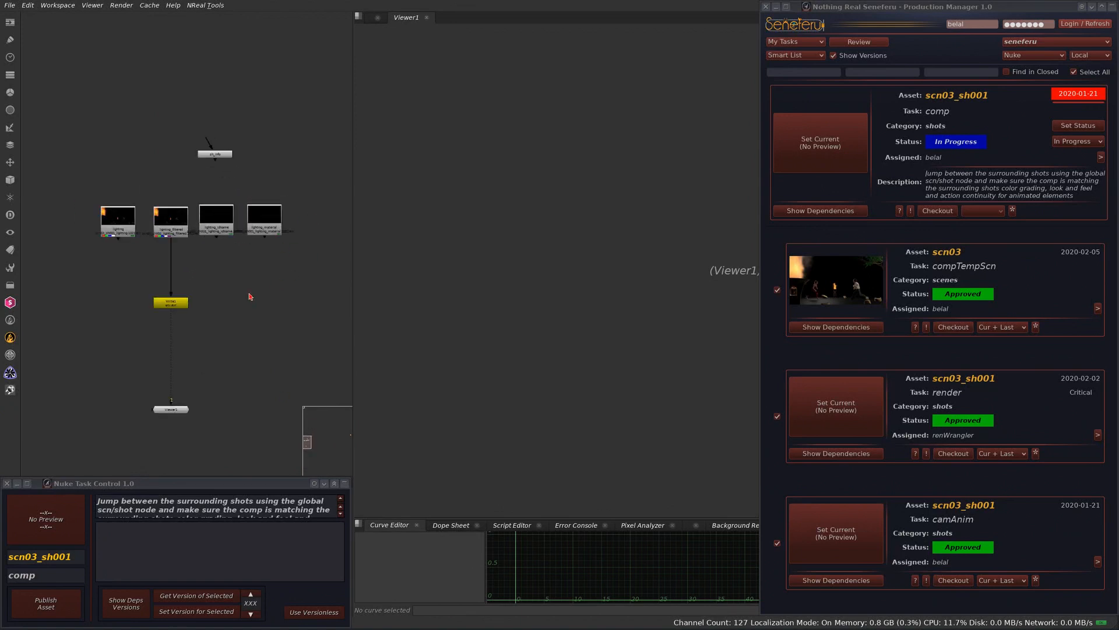
{"action": "scroll", "coordinate": [244, 238], "scroll_direction": "up", "scroll_amount": 1}
{"action": "middle_click_drag", "start_coordinate": [238, 247], "coordinate": [254, 311]}
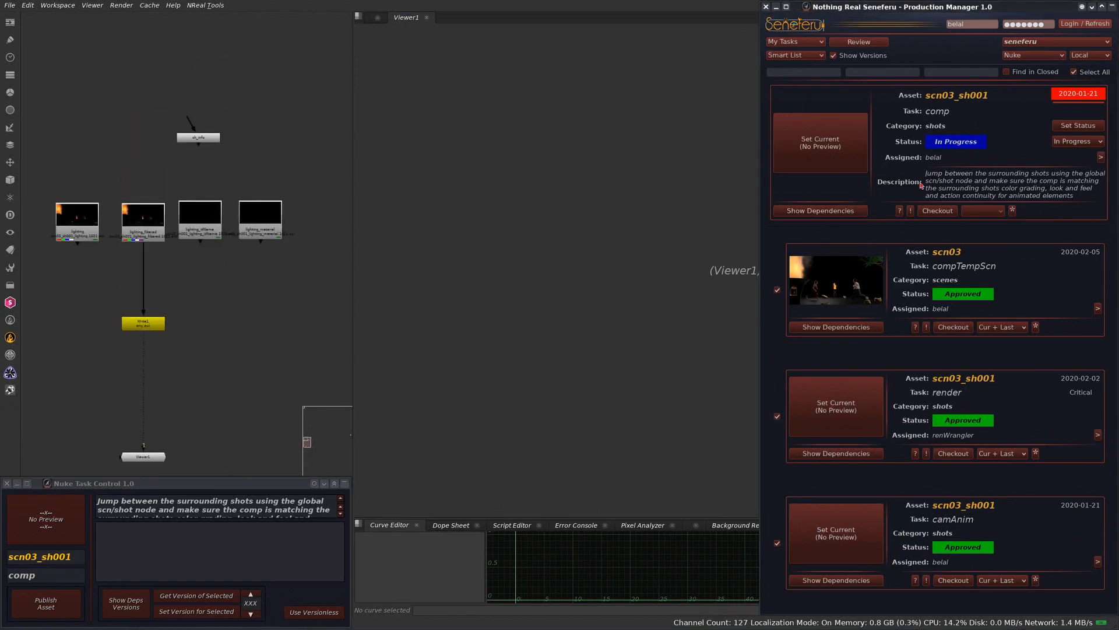
{"action": "middle_click_drag", "start_coordinate": [215, 218], "coordinate": [178, 221], "text": "alt"}
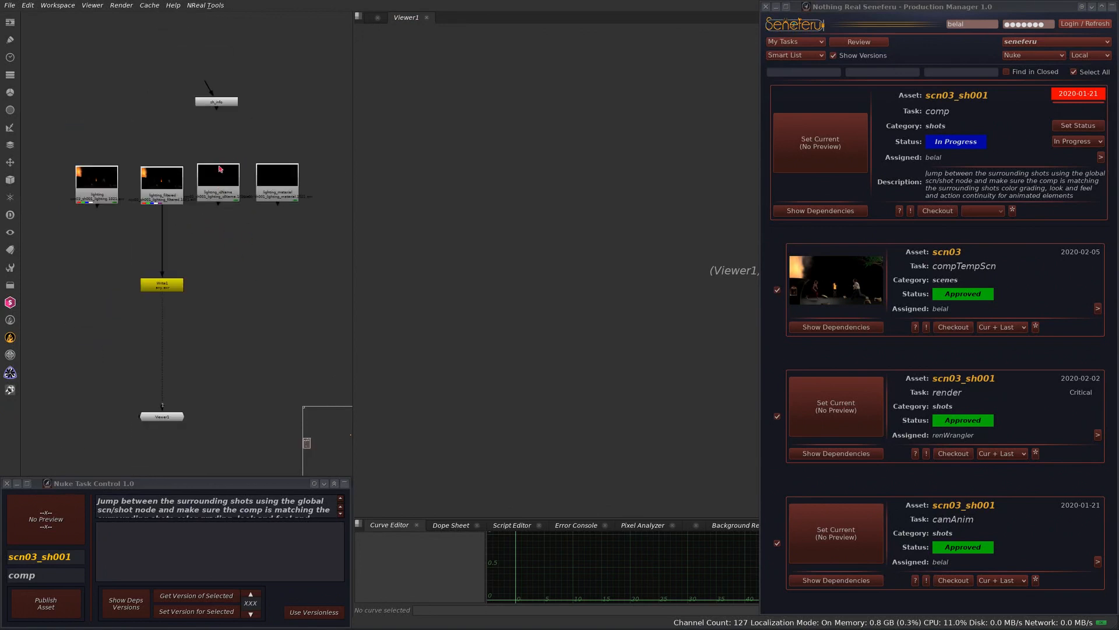
{"action": "scroll", "coordinate": [184, 246], "scroll_direction": "up", "scroll_amount": 3}
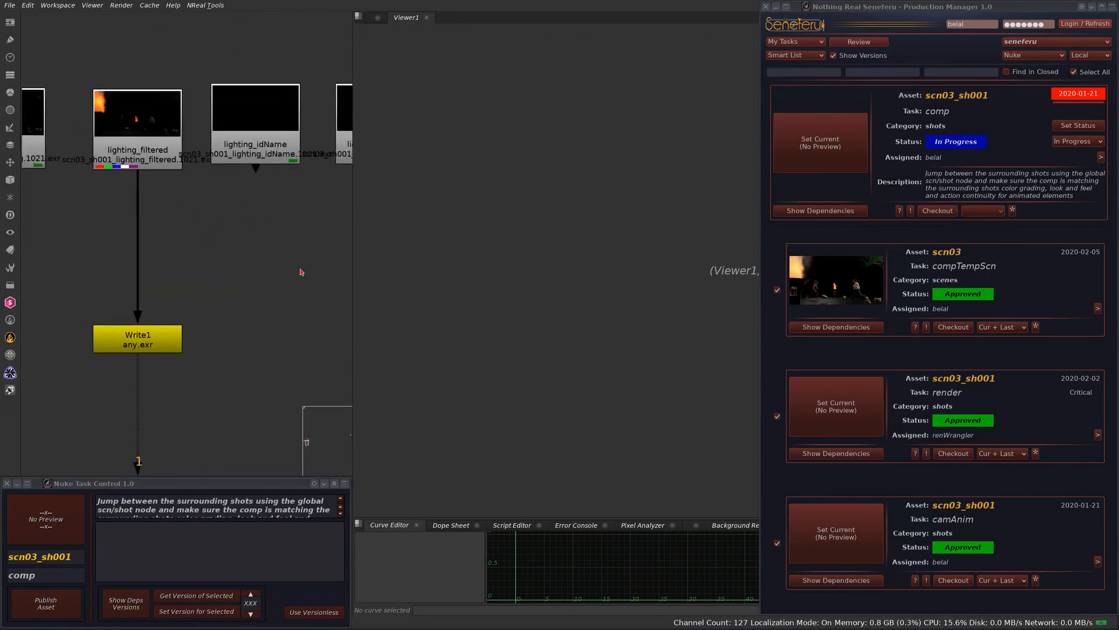
{"action": "middle_click_drag", "start_coordinate": [189, 319], "coordinate": [138, 210]}
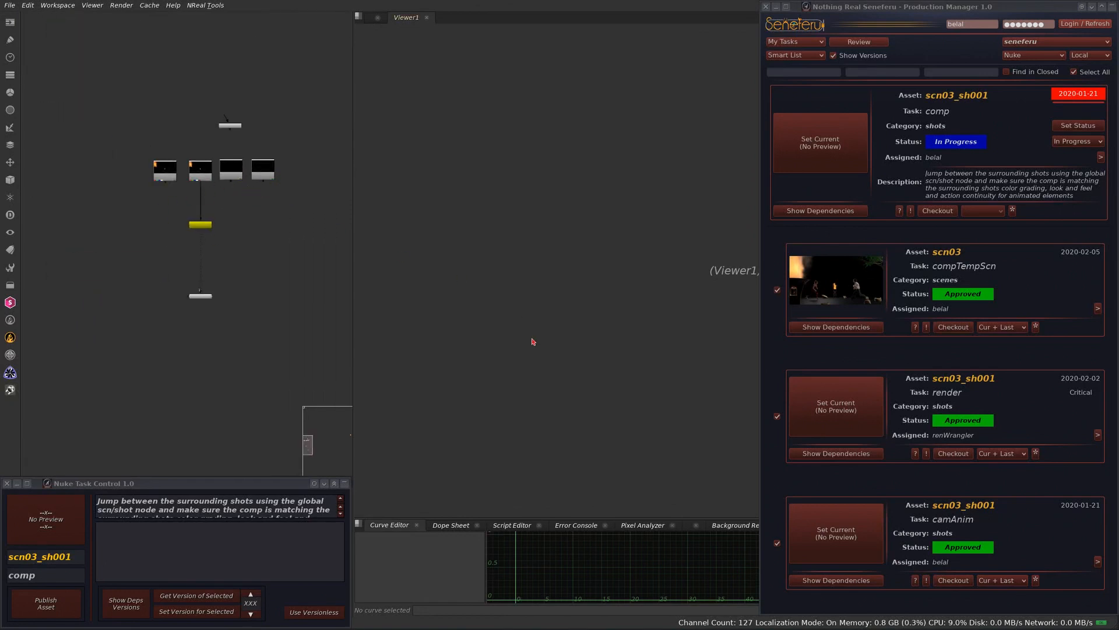
{"action": "scroll", "coordinate": [208, 182], "scroll_direction": "up", "scroll_amount": 2}
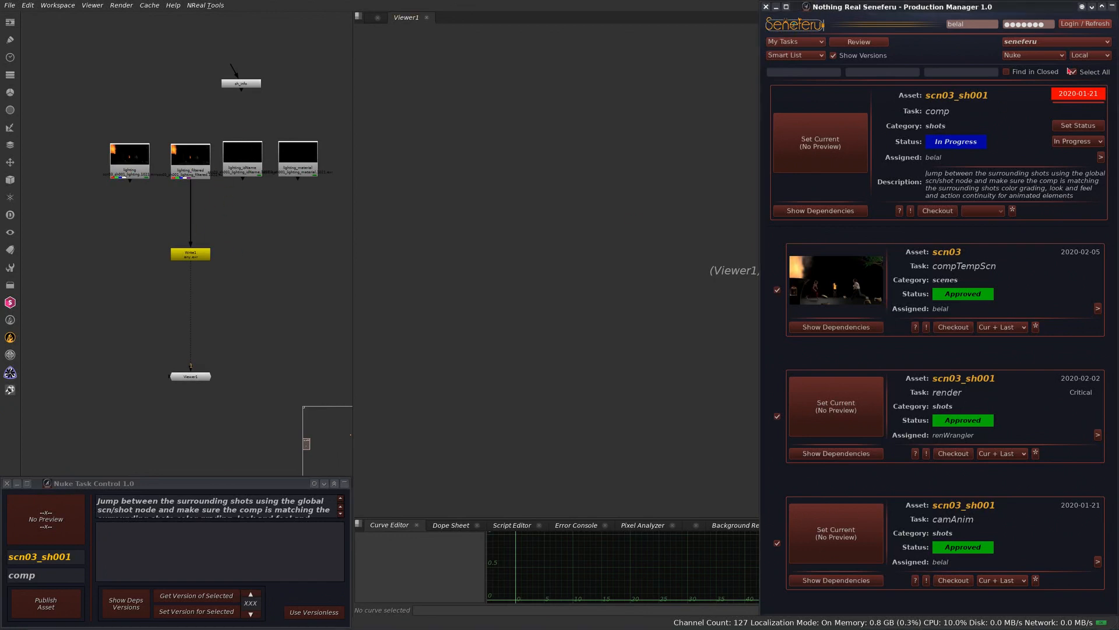
Collapse and restore the Production Manager window, and inspect the sh_info and lighting nodes of scn03_sh001 again
{"action": "left_click", "coordinate": [1112, 7]}
{"action": "middle_click_drag", "start_coordinate": [243, 163], "coordinate": [304, 199], "text": "alt"}
{"action": "middle_click_drag", "start_coordinate": [304, 199], "coordinate": [200, 223]}
{"action": "left_click", "coordinate": [1112, 7]}
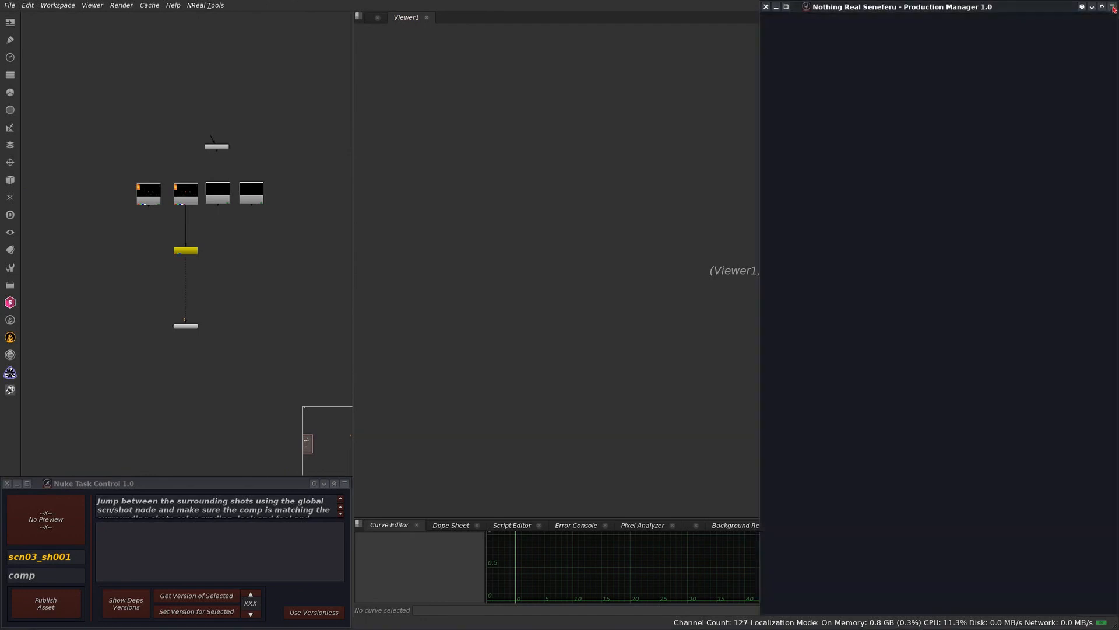
{"action": "middle_click_drag", "start_coordinate": [165, 164], "coordinate": [291, 182], "text": "alt"}
{"action": "middle_click_drag", "start_coordinate": [204, 241], "coordinate": [151, 234], "text": "alt"}
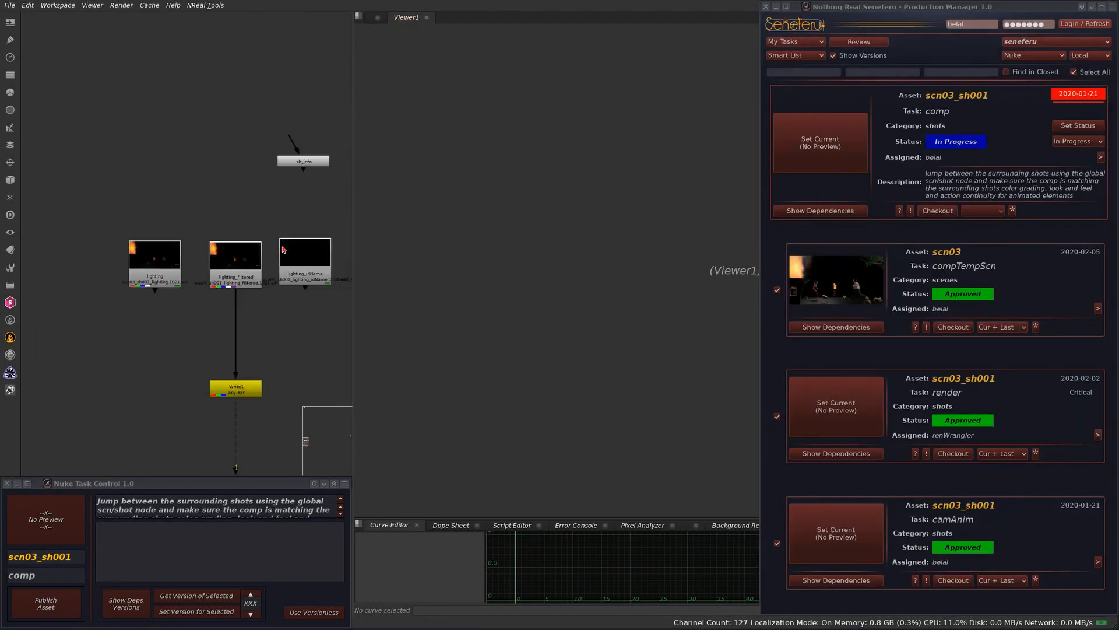
{"action": "middle_click_drag", "start_coordinate": [265, 262], "coordinate": [113, 231]}
{"action": "middle_click_drag", "start_coordinate": [234, 282], "coordinate": [195, 284], "text": "alt"}
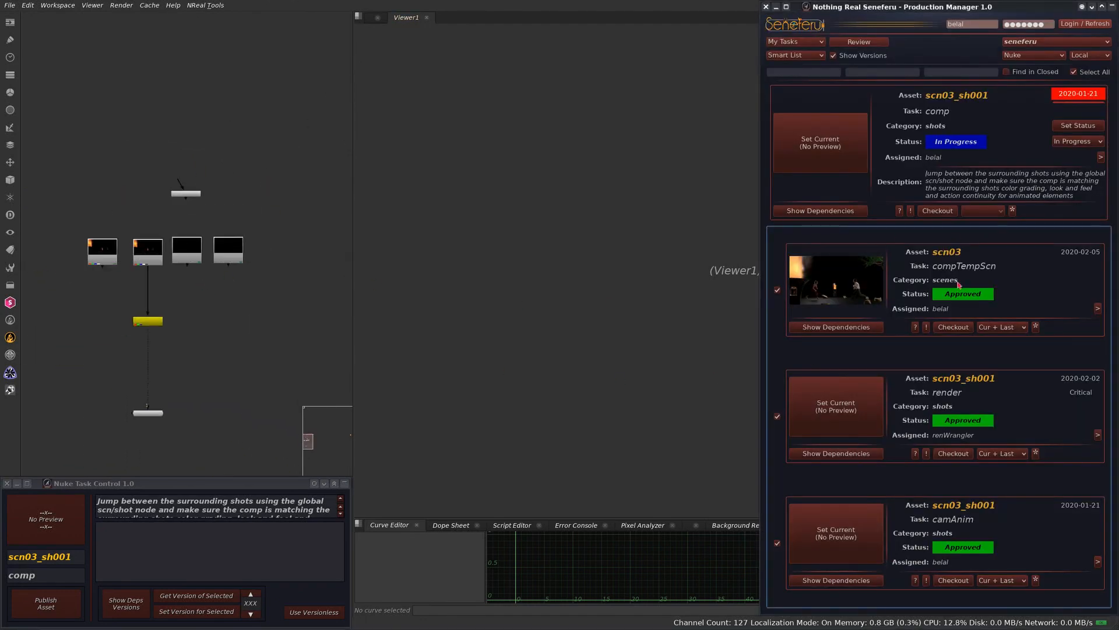
{"action": "scroll", "coordinate": [162, 251], "scroll_direction": "up", "scroll_amount": 2}
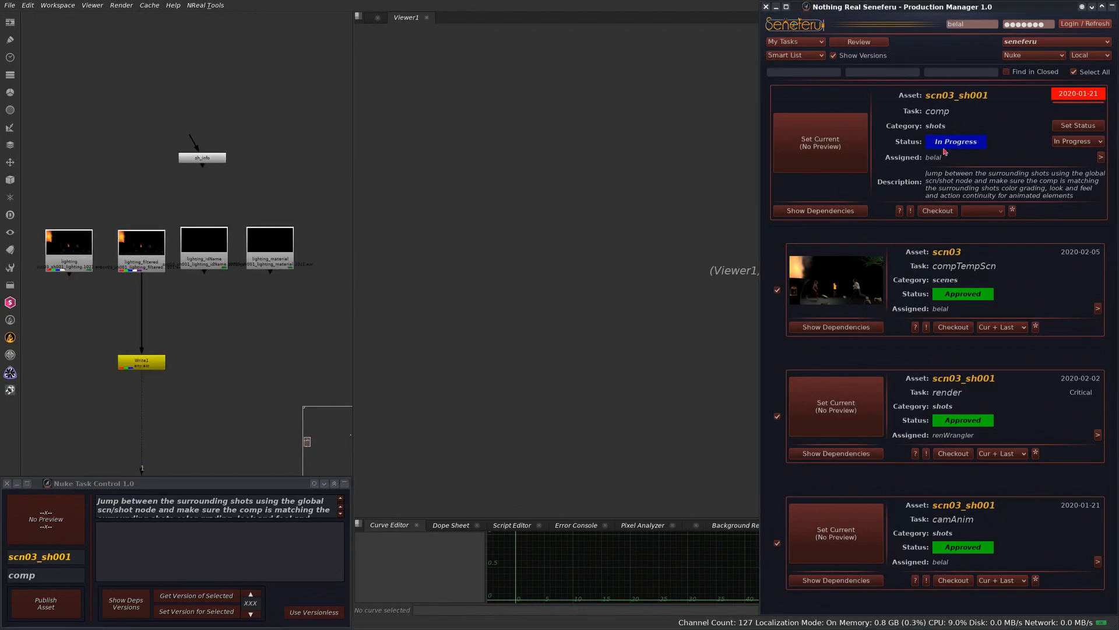
Examine the four lighting render nodes of scn03_sh001 in the node graph
{"action": "middle_click_drag", "start_coordinate": [72, 233], "coordinate": [128, 227]}
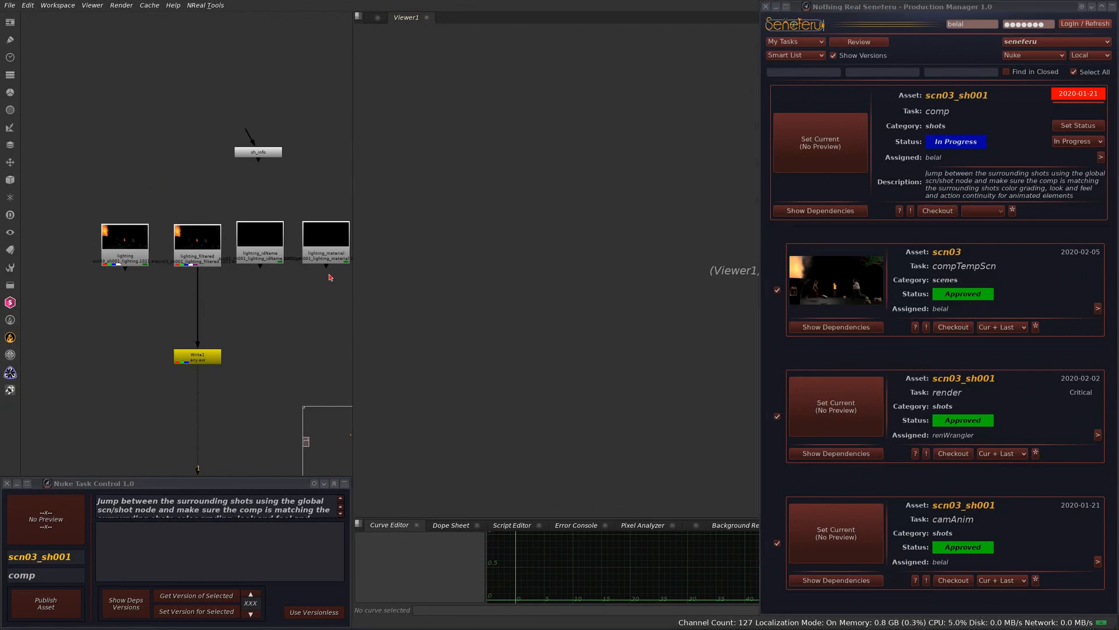
{"action": "middle_click_drag", "start_coordinate": [331, 278], "coordinate": [221, 254]}
{"action": "scroll", "coordinate": [255, 271], "scroll_direction": "down", "scroll_amount": 3}
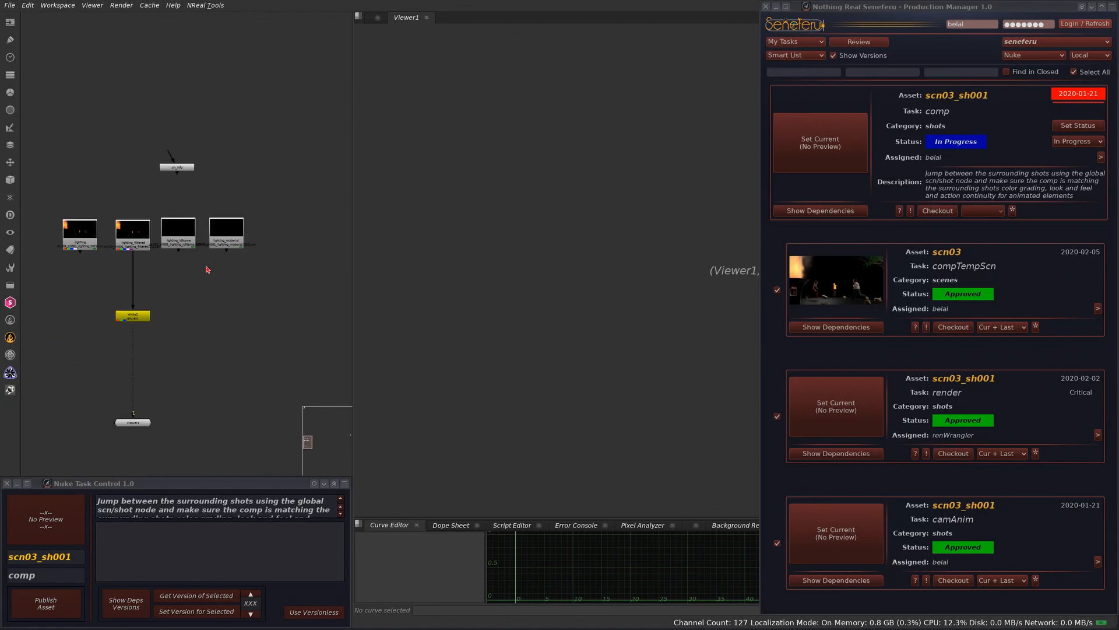
{"action": "middle_click_drag", "start_coordinate": [245, 294], "coordinate": [234, 286]}
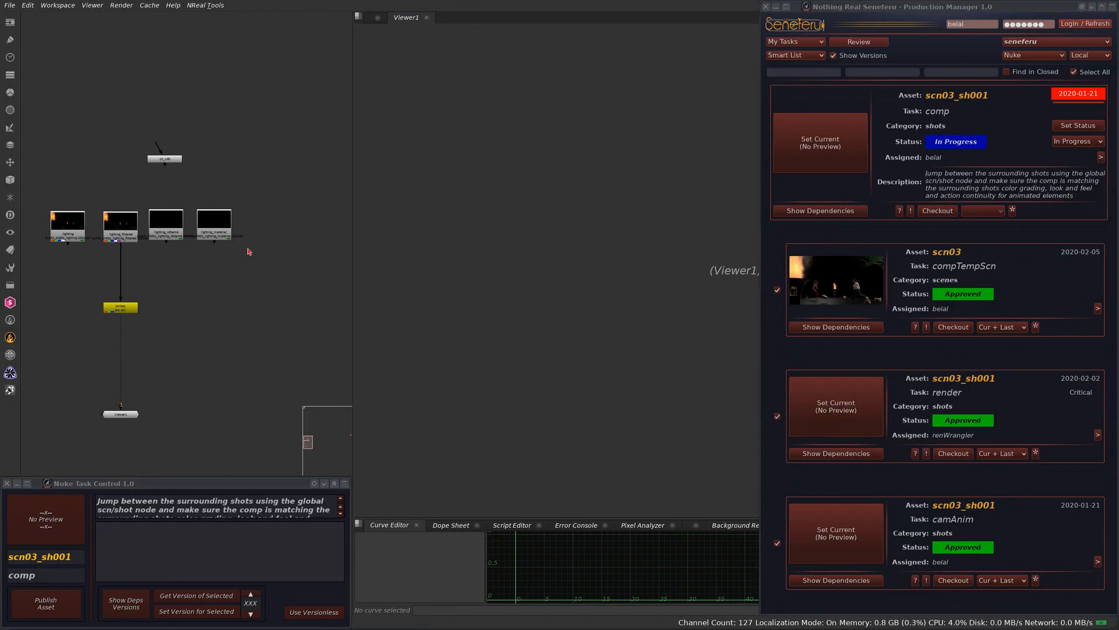
{"action": "left_click_drag", "start_coordinate": [48, 201], "coordinate": [268, 279]}
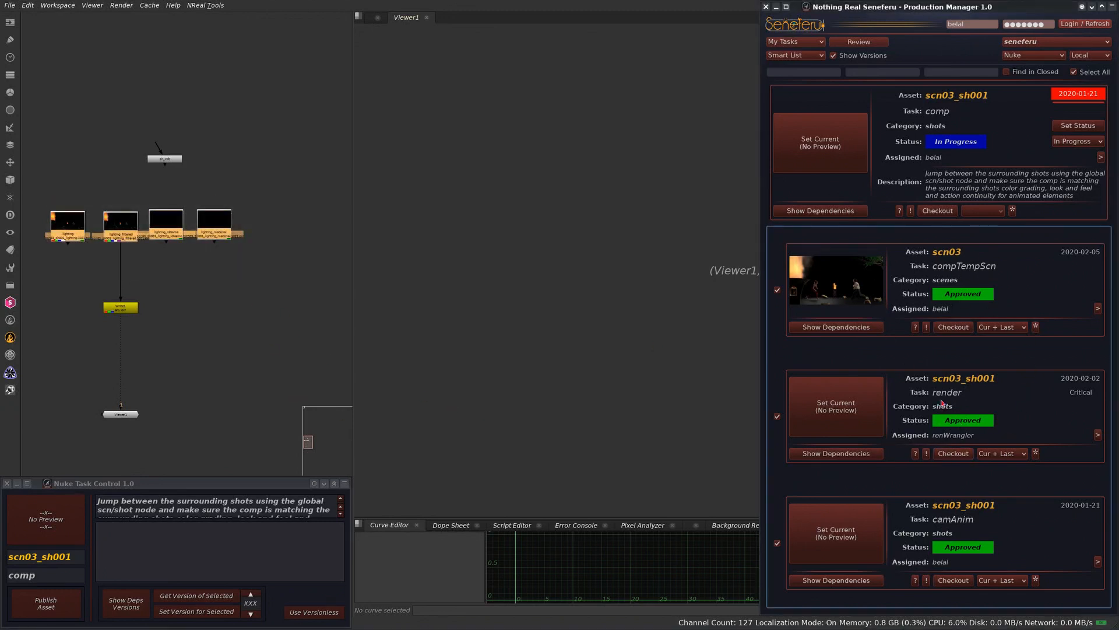
{"action": "scroll", "coordinate": [213, 275], "scroll_direction": "down", "scroll_amount": 3}
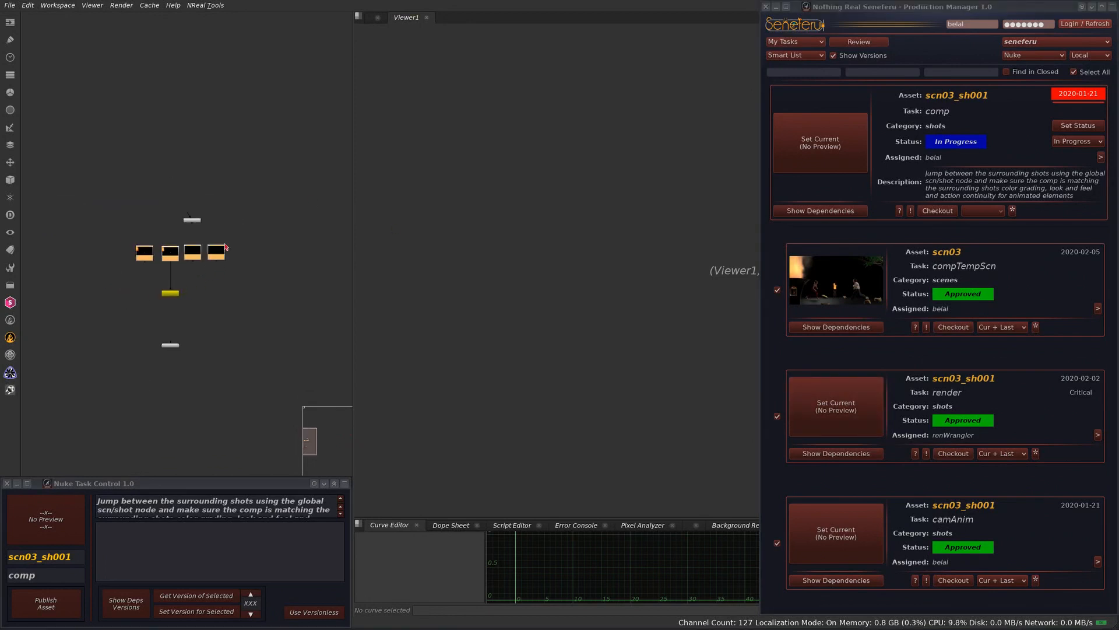
{"action": "left_click", "coordinate": [241, 290]}
{"action": "scroll", "coordinate": [182, 268], "scroll_direction": "up", "scroll_amount": 2}
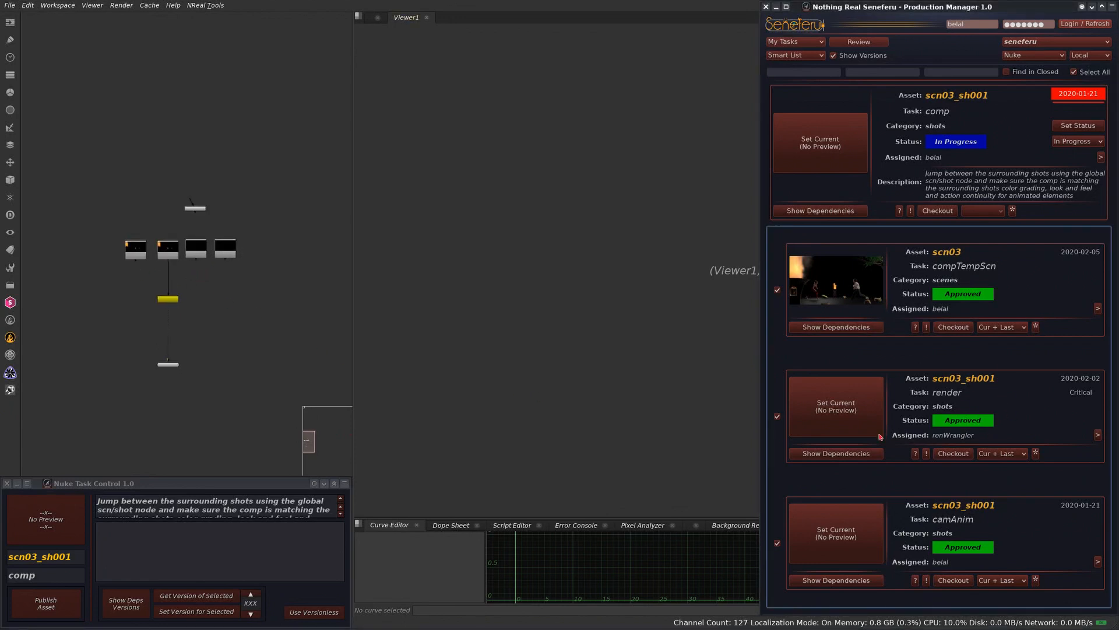
Deselect the compTempScn and camAnim dependencies and load only the render dependency of the scn03_sh001 comp task
{"action": "left_click", "coordinate": [777, 289]}
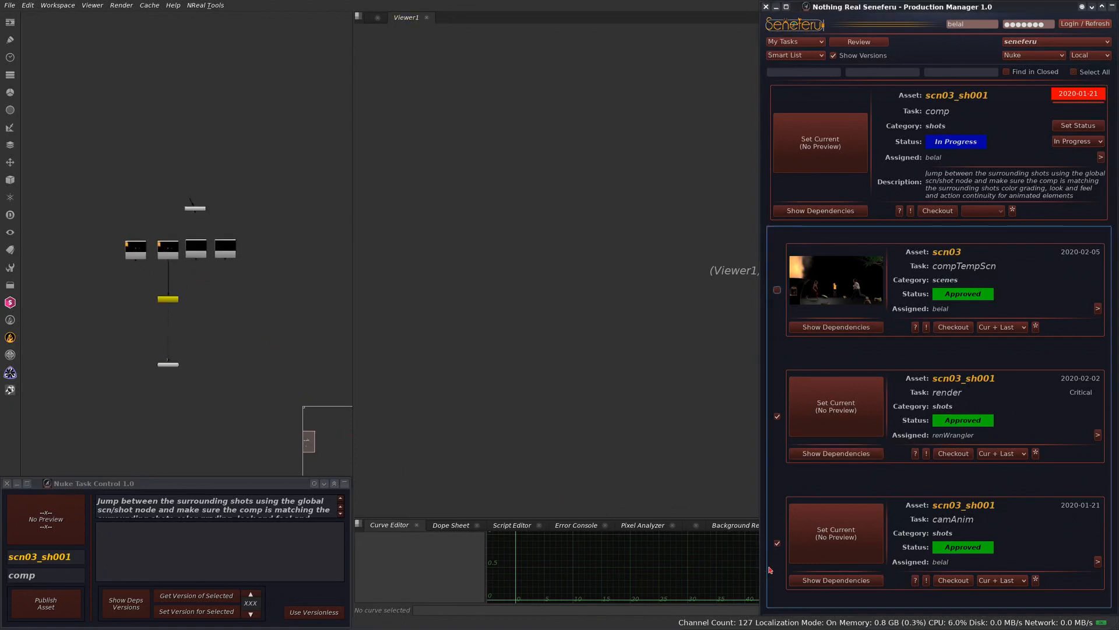
{"action": "left_click", "coordinate": [777, 543]}
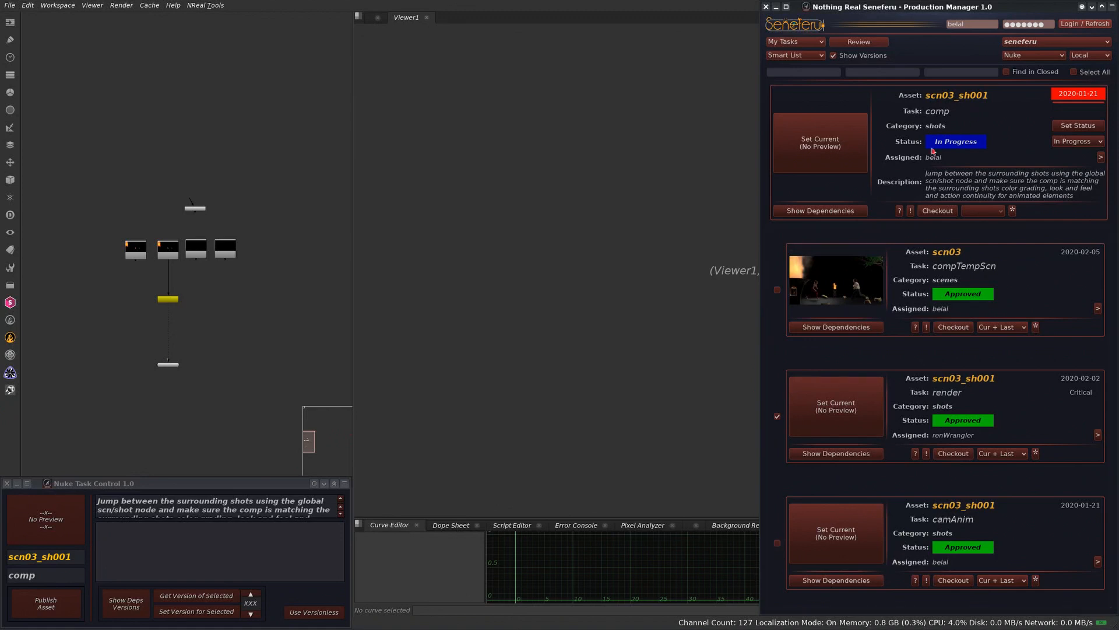
{"action": "left_click", "coordinate": [832, 211]}
{"action": "left_click", "coordinate": [840, 212]}
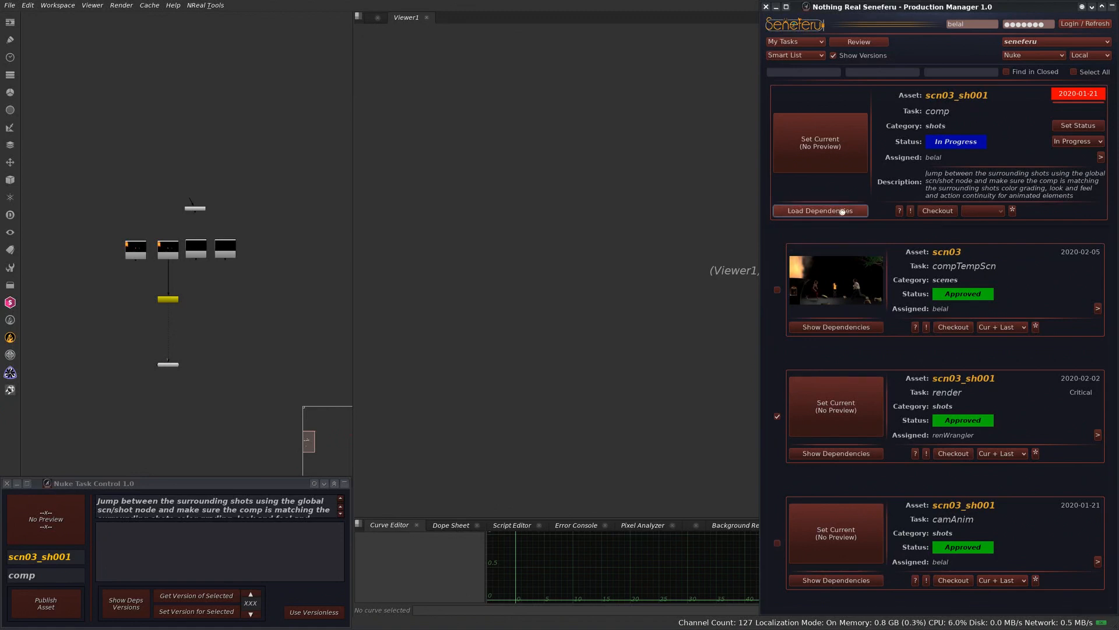
{"action": "left_click", "coordinate": [840, 212]}
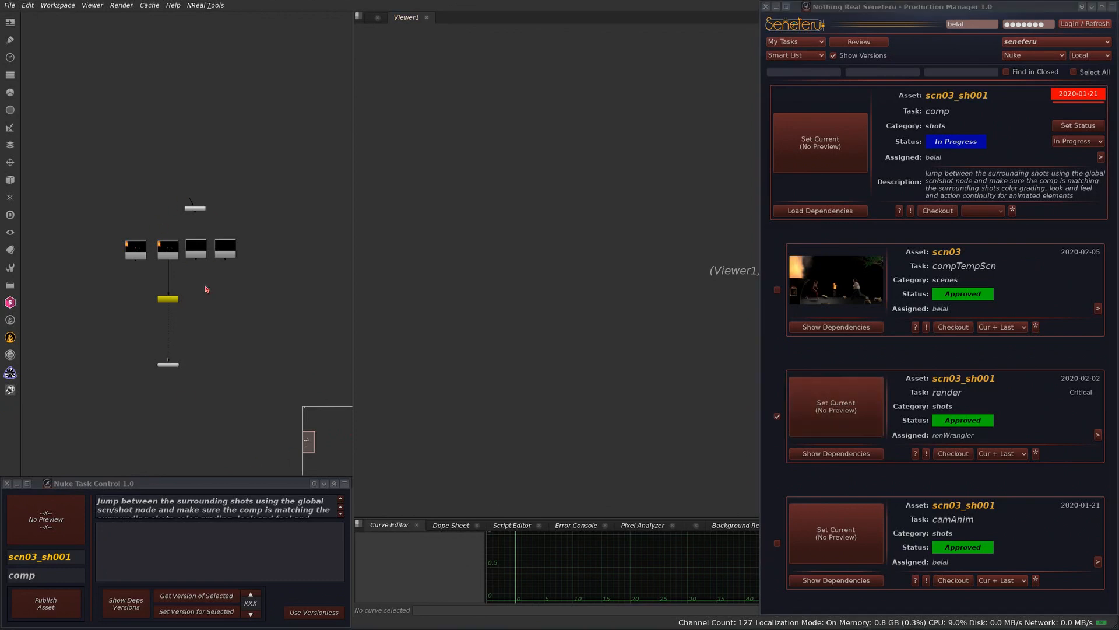
Collapse the Production Manager window and show the Write1 node's output in the viewer, fitted to the viewer area
{"action": "middle_click_drag", "start_coordinate": [164, 269], "coordinate": [260, 278], "text": "alt"}
{"action": "middle_click_drag", "start_coordinate": [222, 272], "coordinate": [217, 310]}
{"action": "left_click", "coordinate": [164, 267]}
{"action": "left_click", "coordinate": [88, 265]}
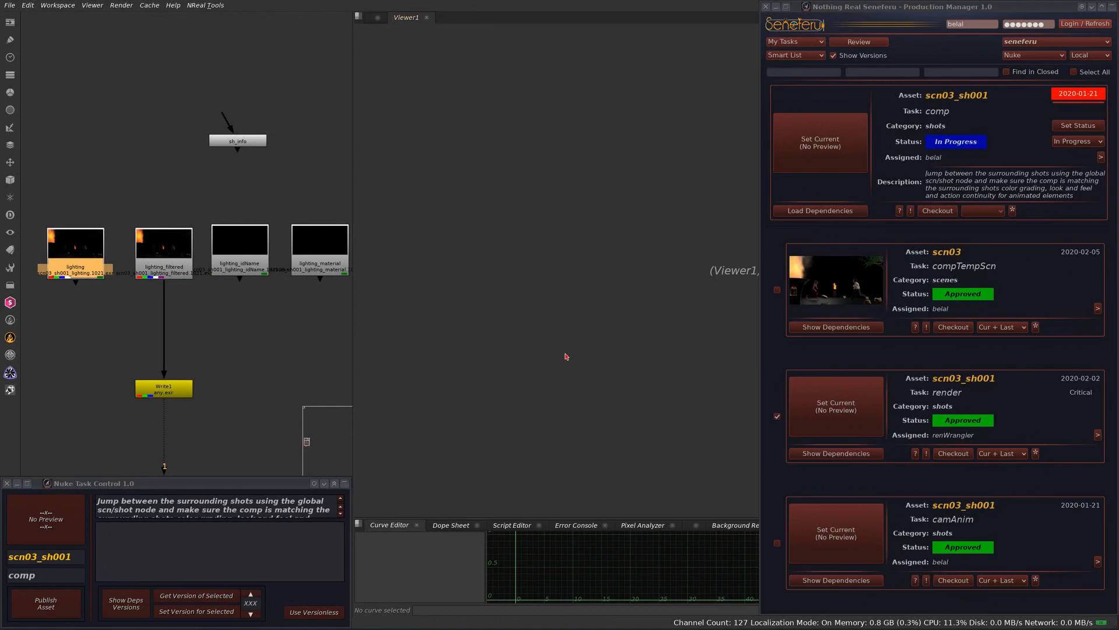
{"action": "left_click", "coordinate": [1107, 23]}
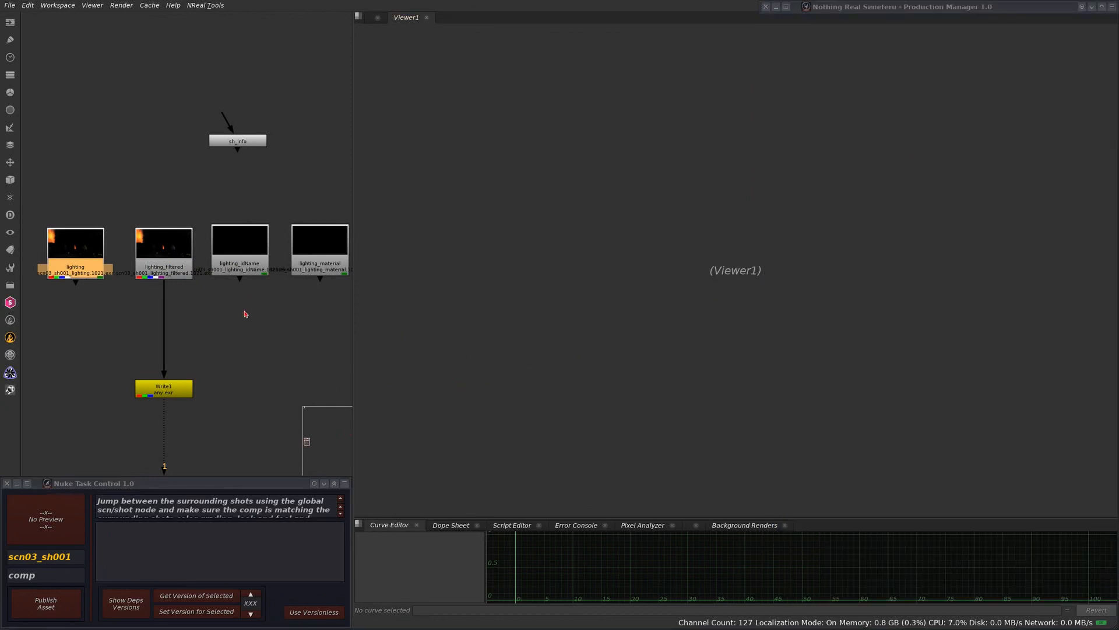
{"action": "scroll", "coordinate": [245, 314], "scroll_direction": "down", "scroll_amount": 3}
{"action": "middle_click_drag", "start_coordinate": [254, 283], "coordinate": [228, 182]}
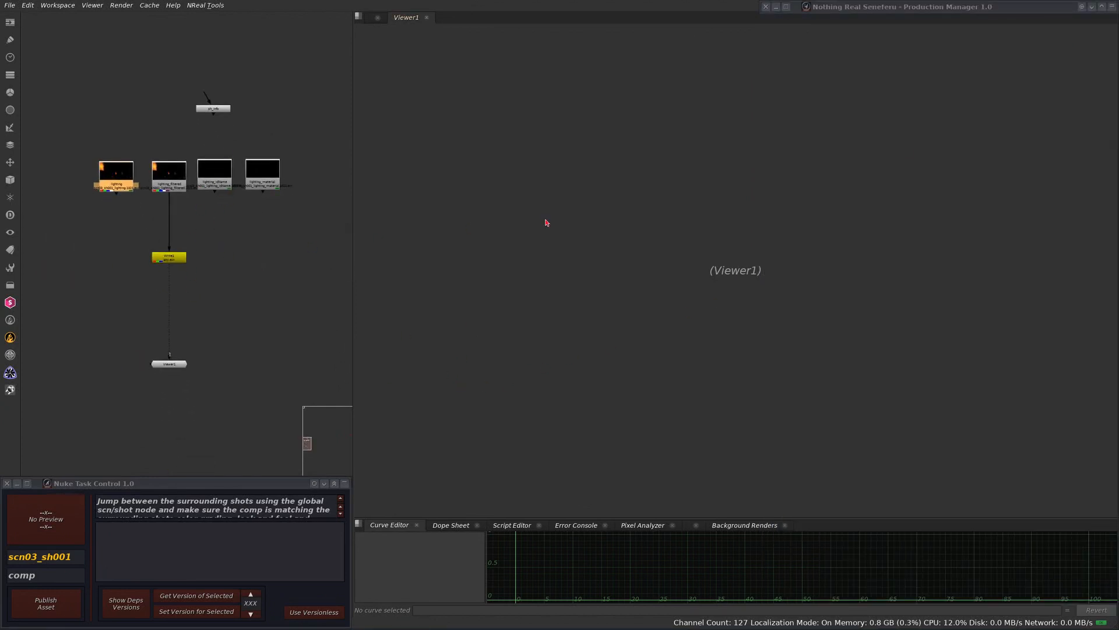
{"action": "left_click", "coordinate": [181, 259]}
{"action": "key", "text": "1"}
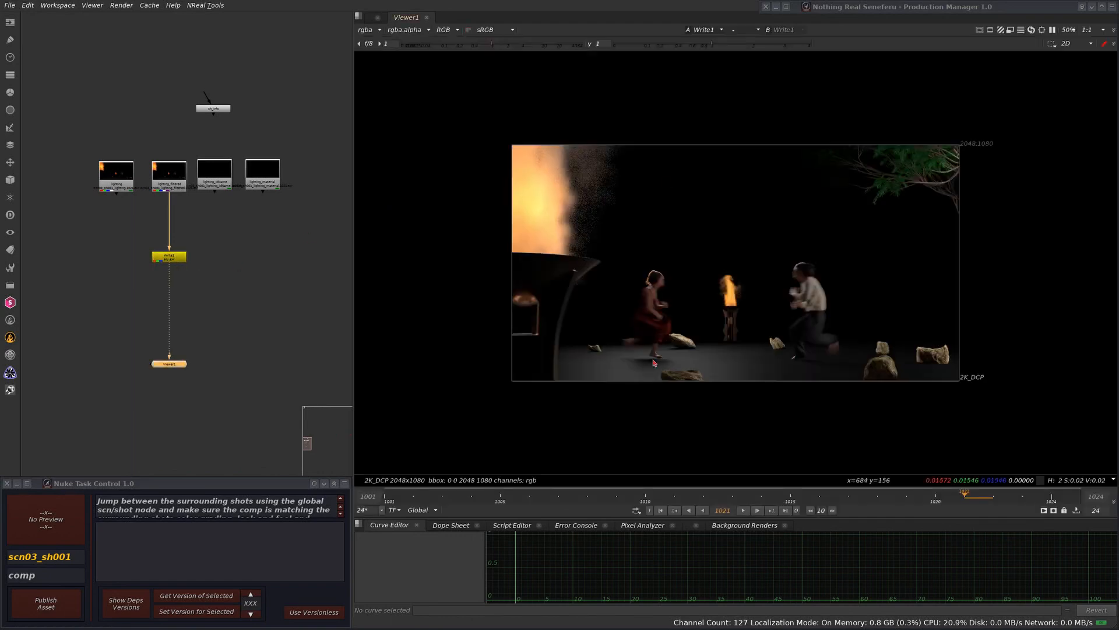
{"action": "key", "text": "f"}
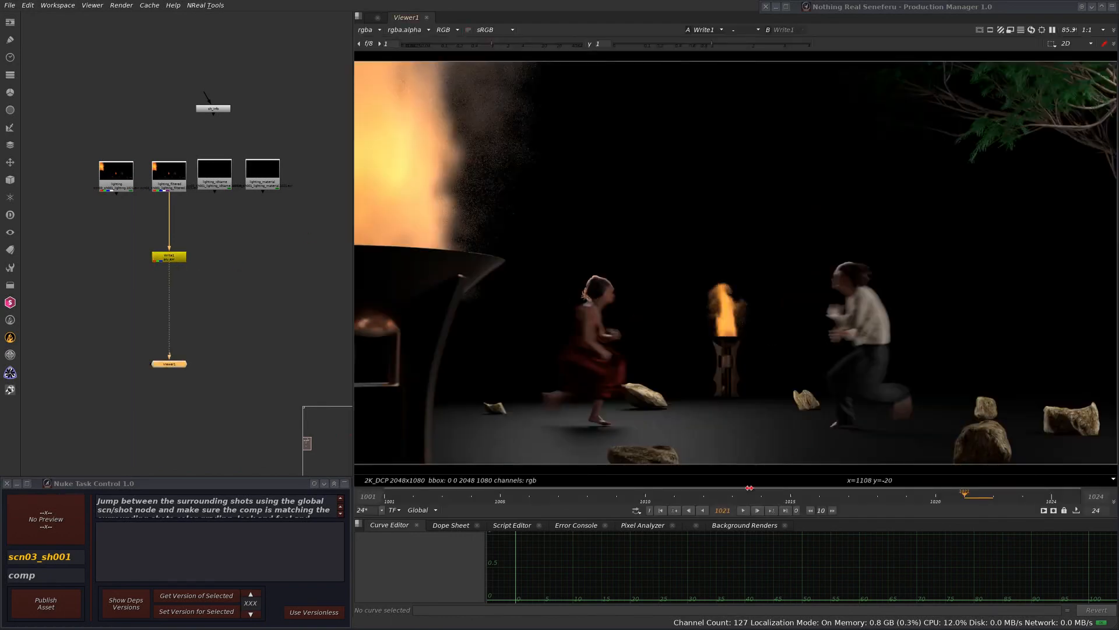
Scrub through the scn03_sh001 frames in the viewer and look over the node graph
{"action": "left_click", "coordinate": [1113, 7]}
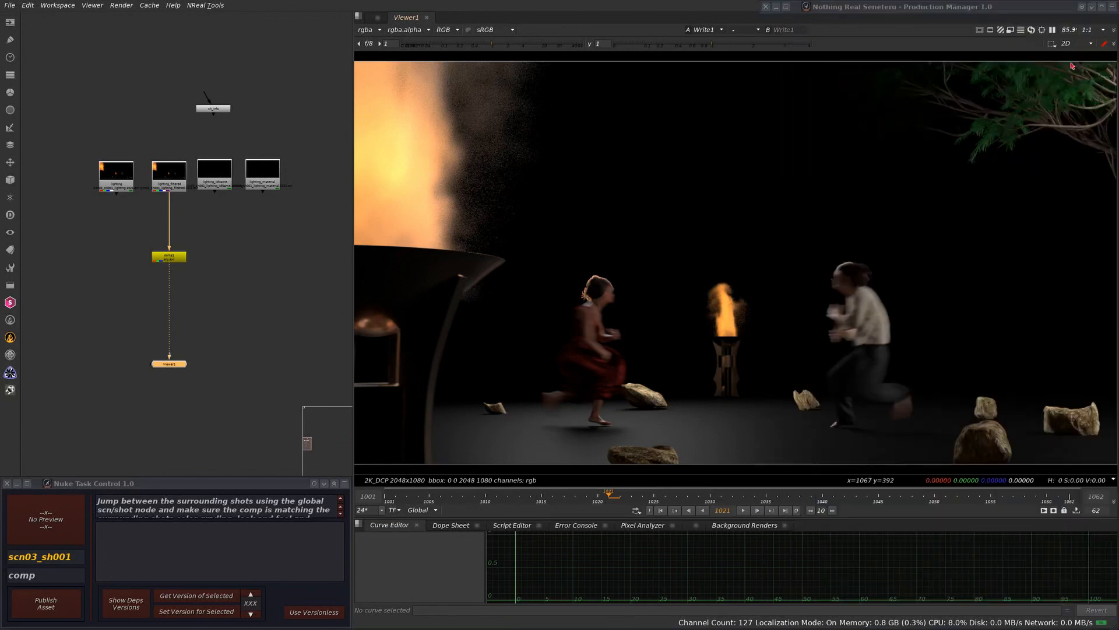
{"action": "left_click", "coordinate": [1112, 7]}
{"action": "left_click_drag", "start_coordinate": [398, 497], "coordinate": [862, 530]}
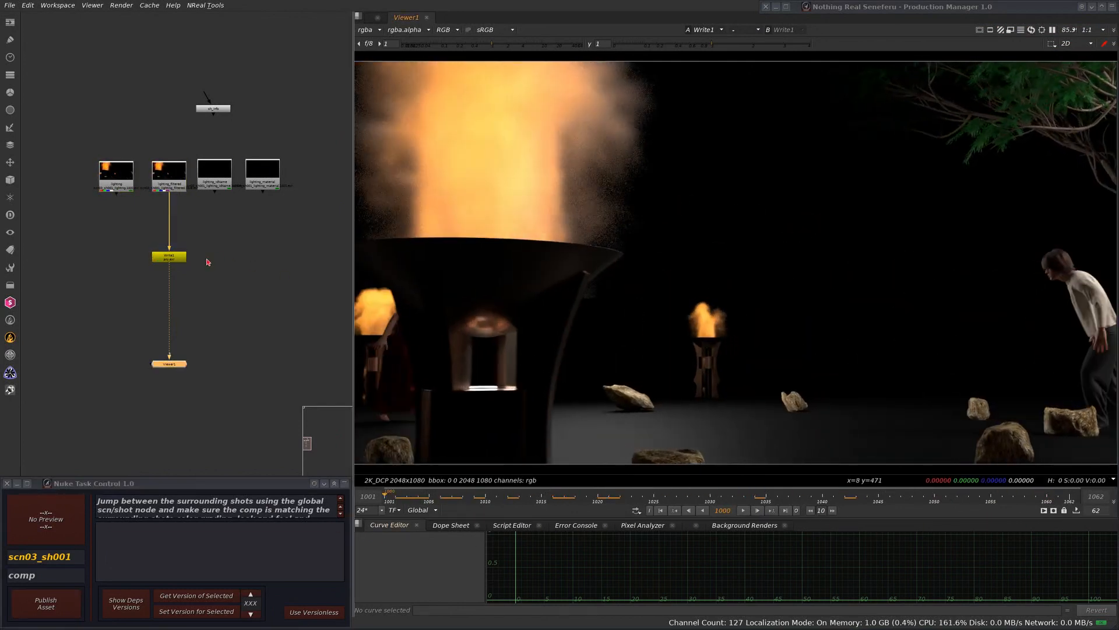
{"action": "scroll", "coordinate": [212, 282], "scroll_direction": "down", "scroll_amount": 3}
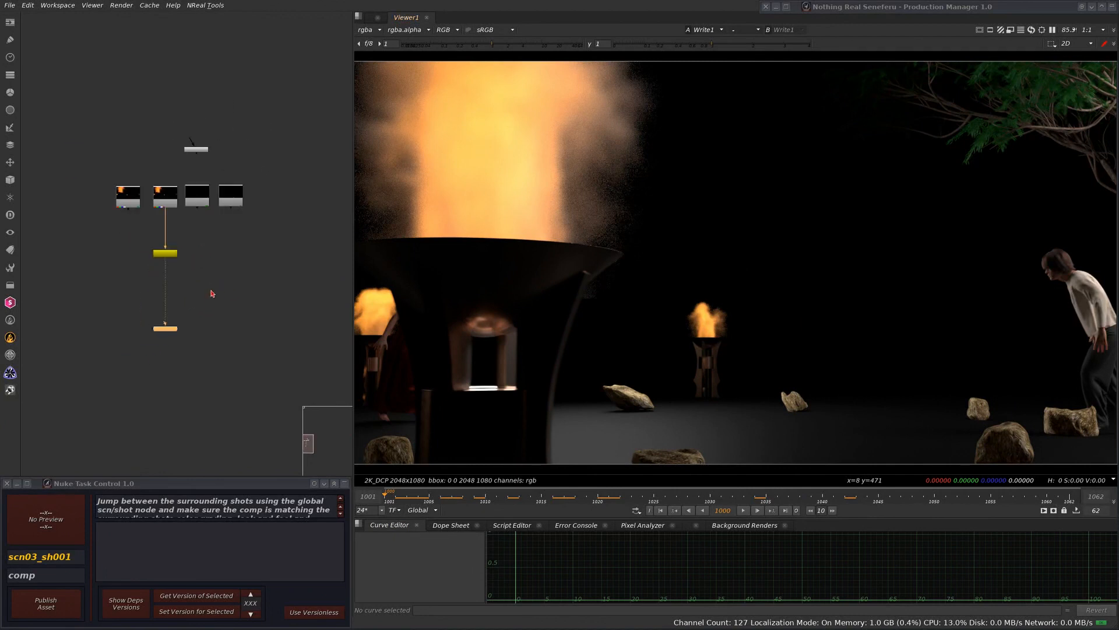
{"action": "scroll", "coordinate": [230, 274], "scroll_direction": "down", "scroll_amount": 1}
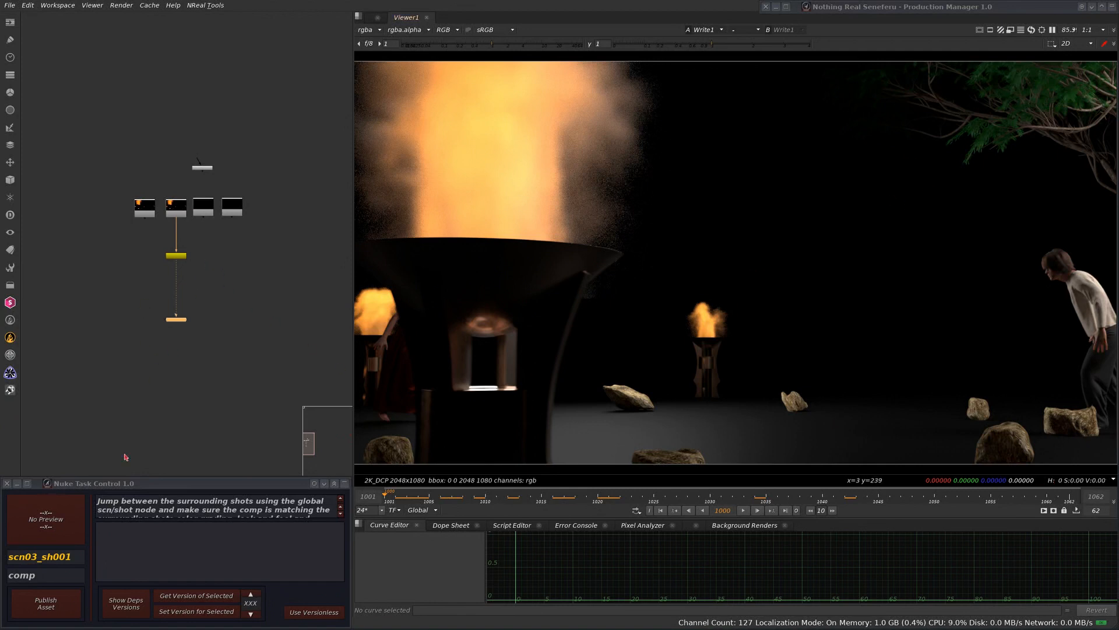
{"action": "scroll", "coordinate": [185, 328], "scroll_direction": "up", "scroll_amount": 4}
{"action": "middle_click_drag", "start_coordinate": [211, 247], "coordinate": [192, 337]}
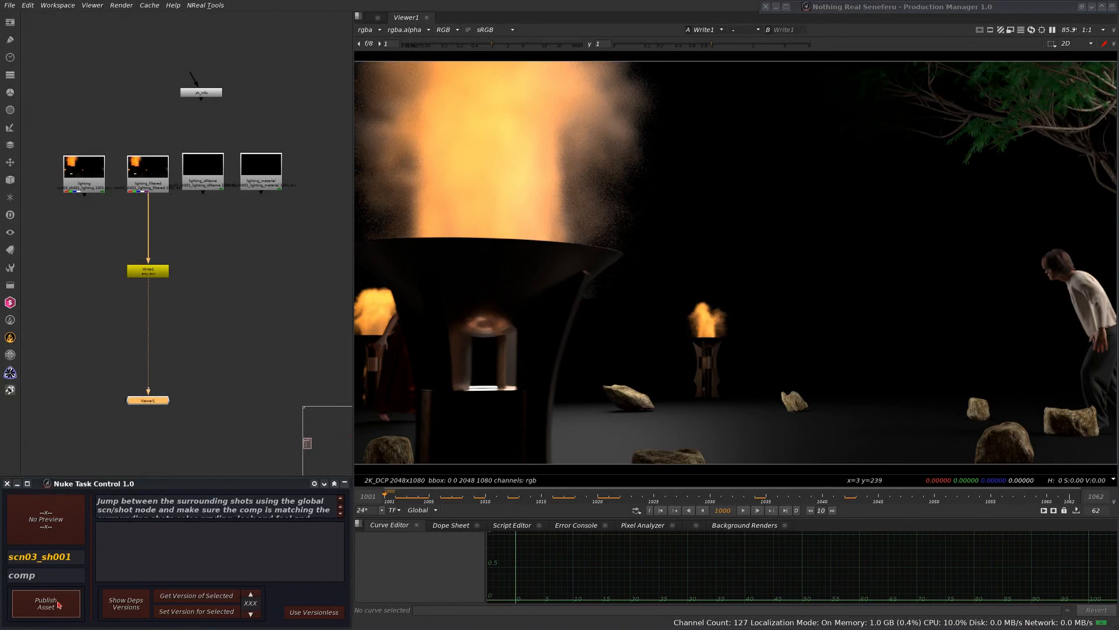
Go to frame 1042 and capture the viewer image as the preview for publishing the scn03_sh001 comp
{"action": "left_click", "coordinate": [906, 496]}
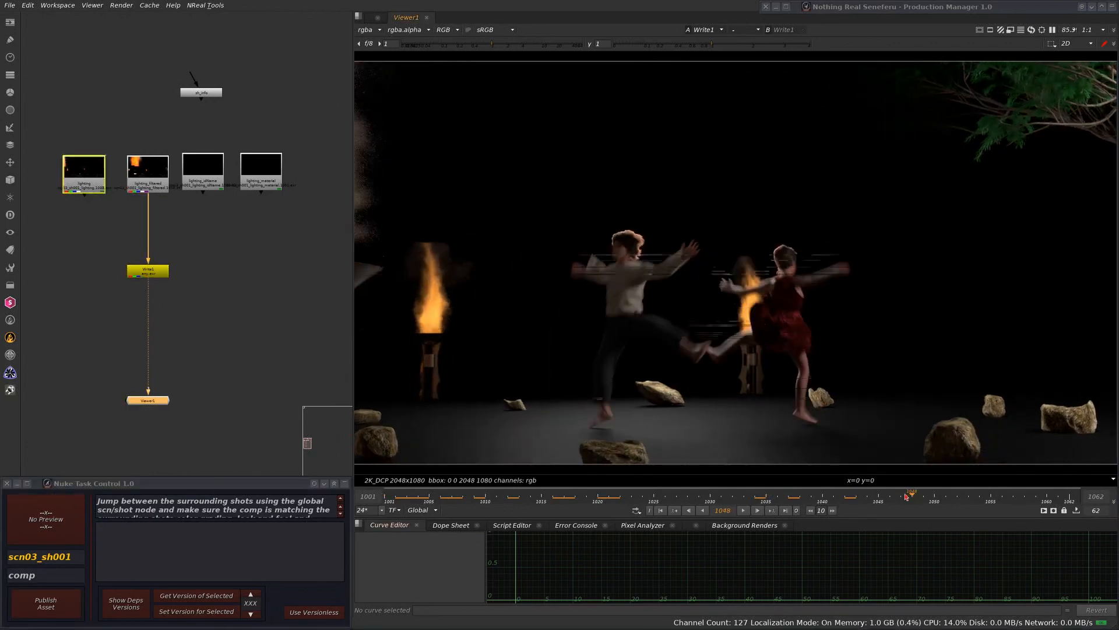
{"action": "left_click_drag", "start_coordinate": [906, 496], "coordinate": [844, 500]}
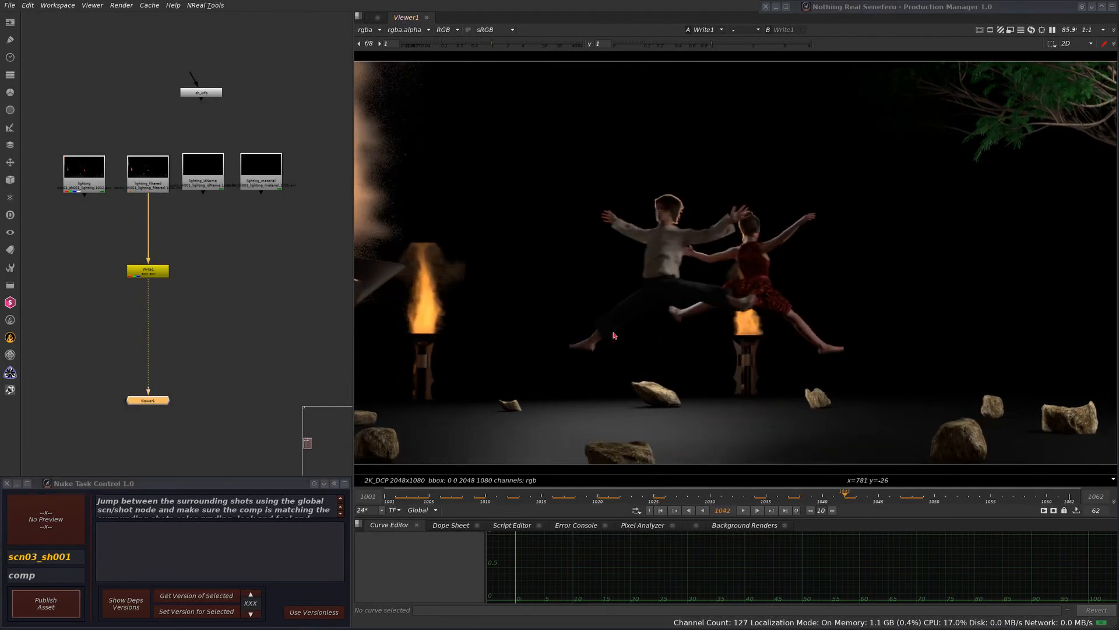
{"action": "key", "text": "Print"}
{"action": "left_click_drag", "start_coordinate": [358, 67], "coordinate": [1116, 460]}
{"action": "double_click", "coordinate": [1080, 424]}
{"action": "left_click", "coordinate": [956, 496]}
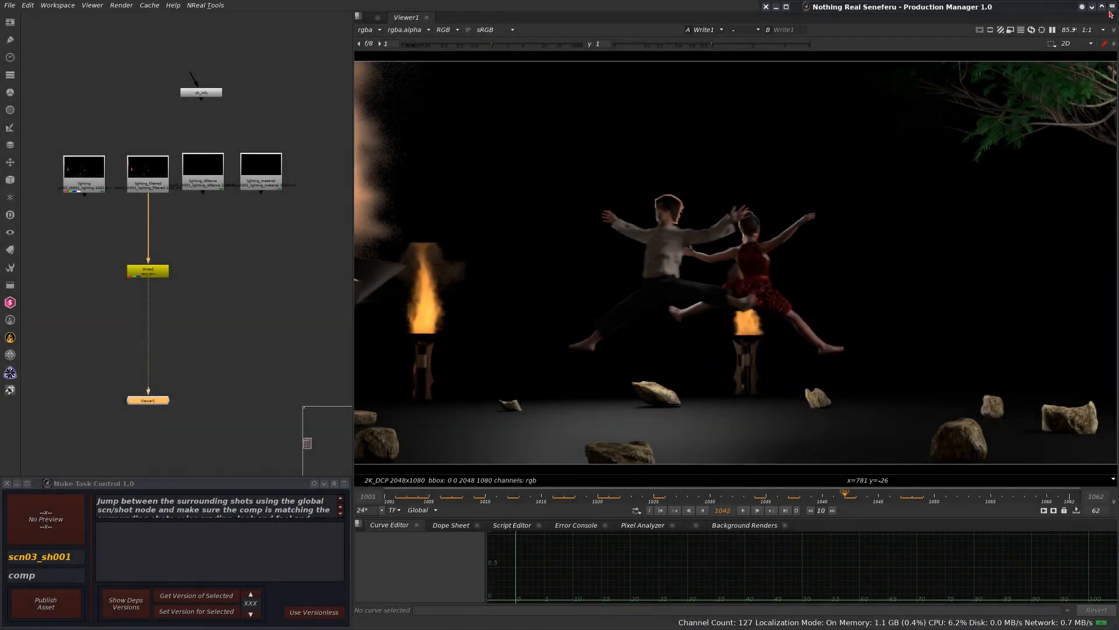
Publish the scn03_sh001 comp with the Submit to Render action and dismiss the publish notice
{"action": "left_click", "coordinate": [292, 280]}
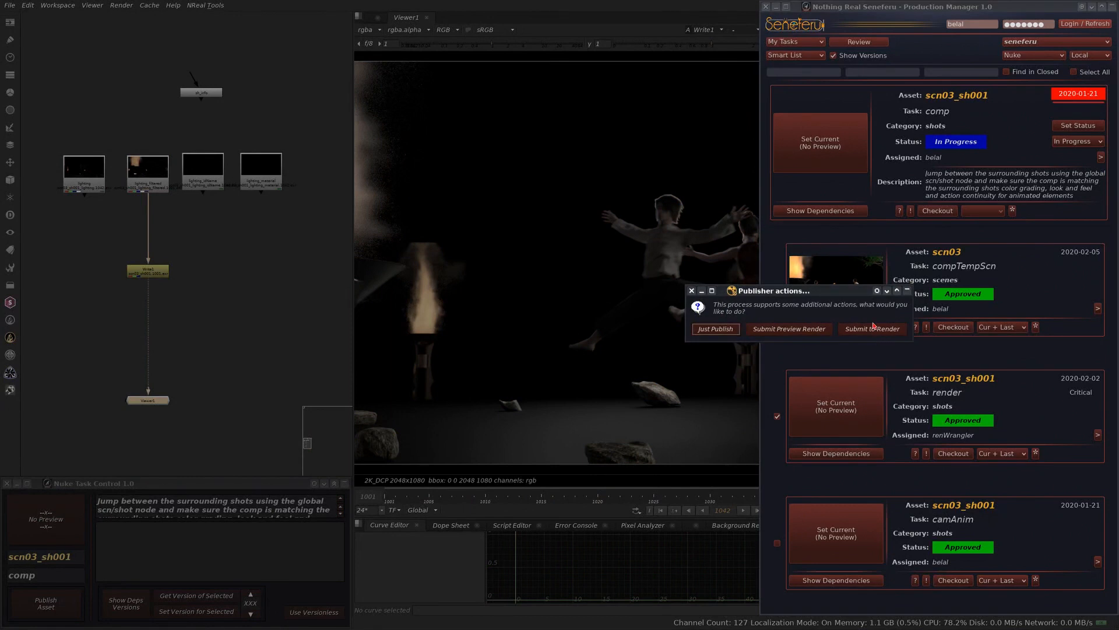
{"action": "left_click", "coordinate": [866, 330]}
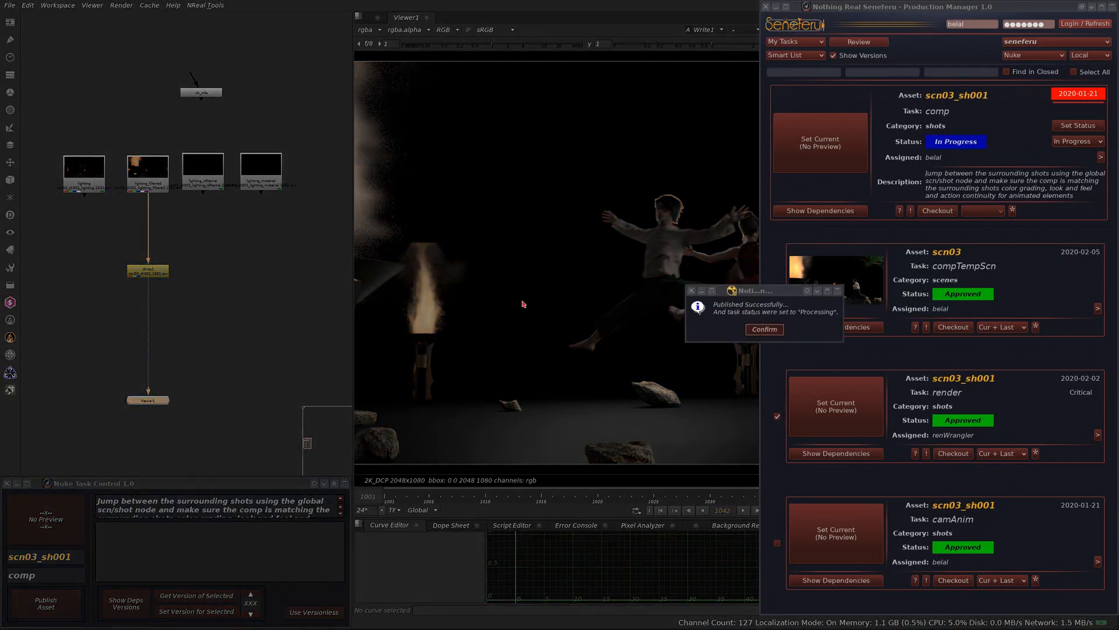
{"action": "left_click", "coordinate": [765, 329]}
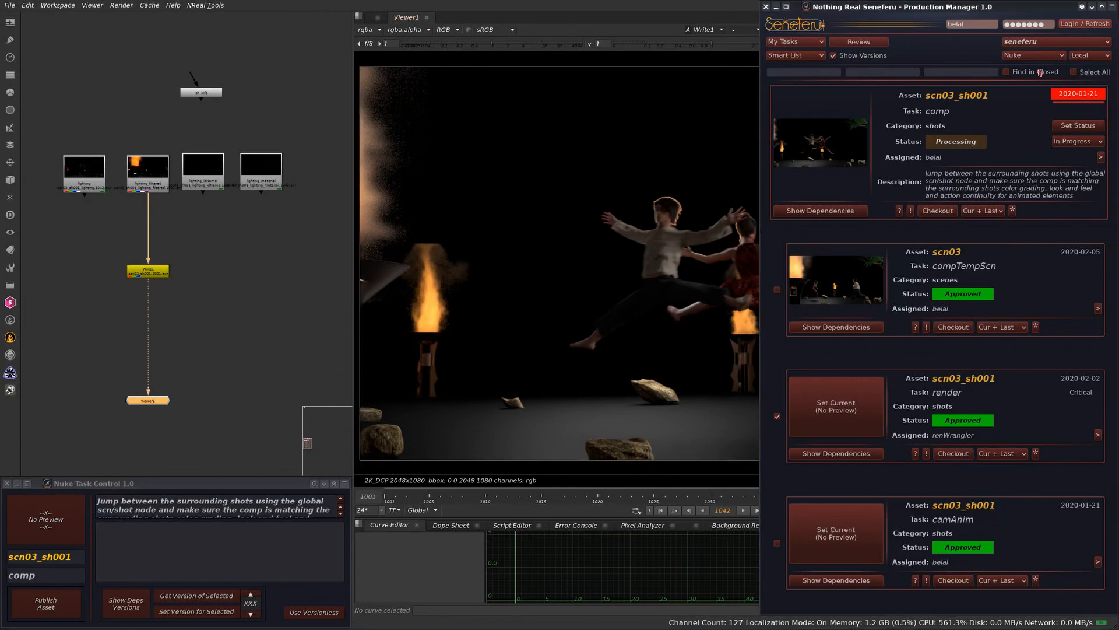
{"action": "left_click", "coordinate": [1113, 7]}
{"action": "left_click", "coordinate": [1113, 7]}
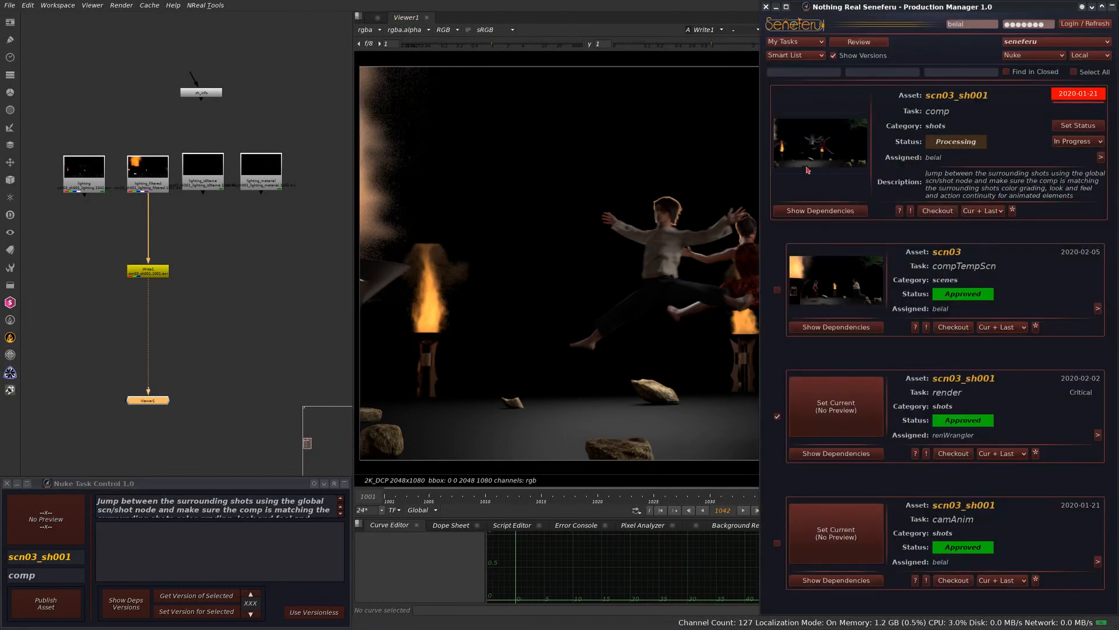
Filter the tasks by "com", make the scn03_sh002 comp task current and set its status to In Progress
{"action": "left_click", "coordinate": [872, 73]}
{"action": "type", "text": "com"}
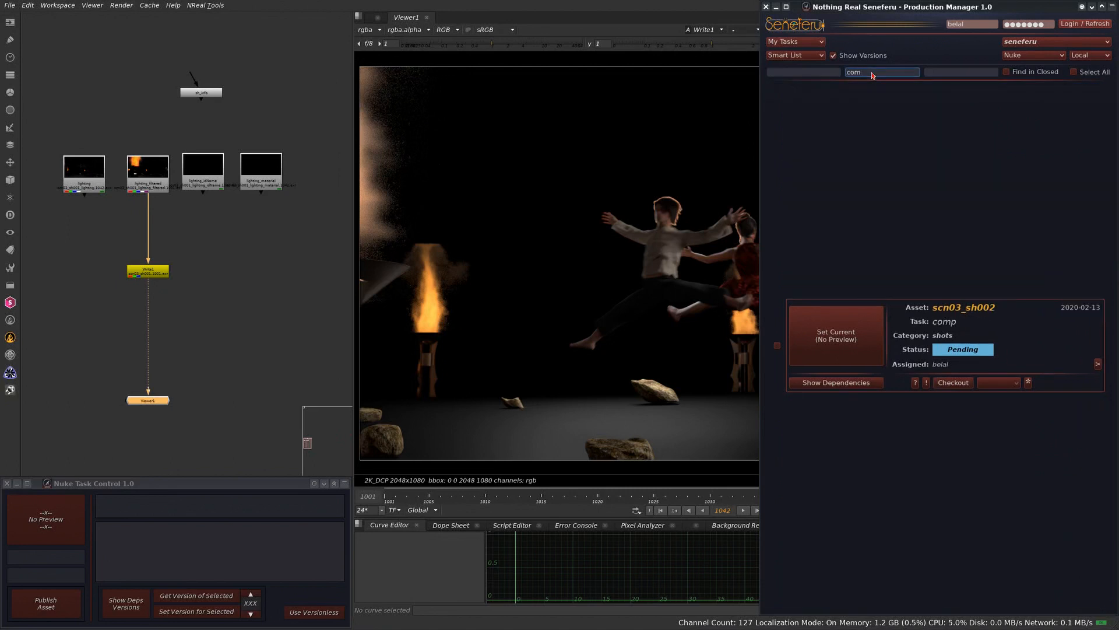
{"action": "left_click", "coordinate": [844, 325]}
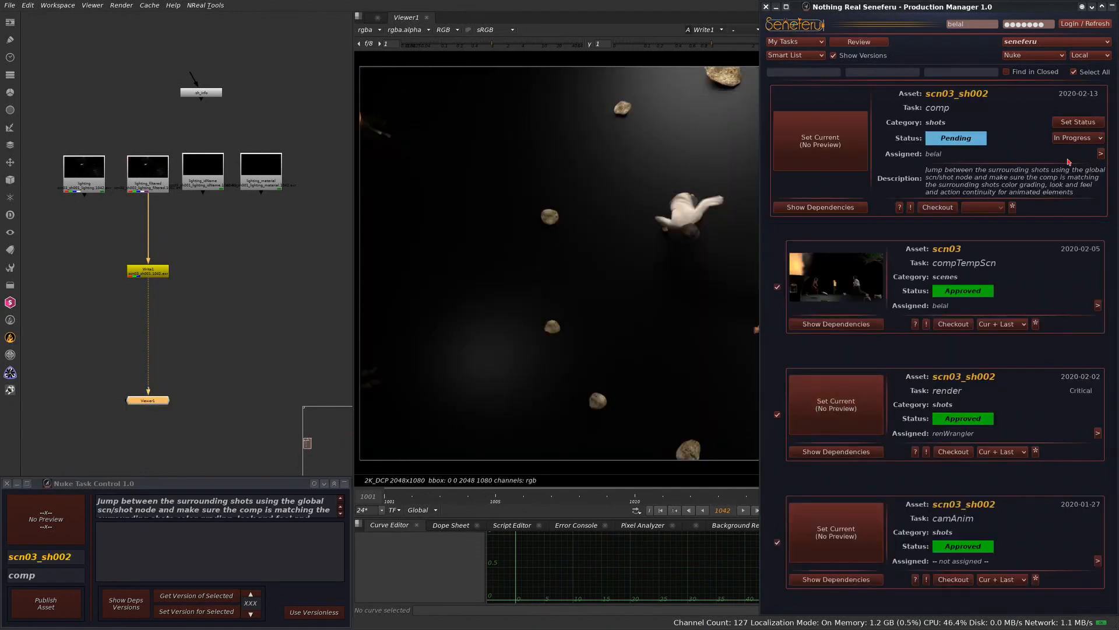
{"action": "left_click", "coordinate": [1097, 121]}
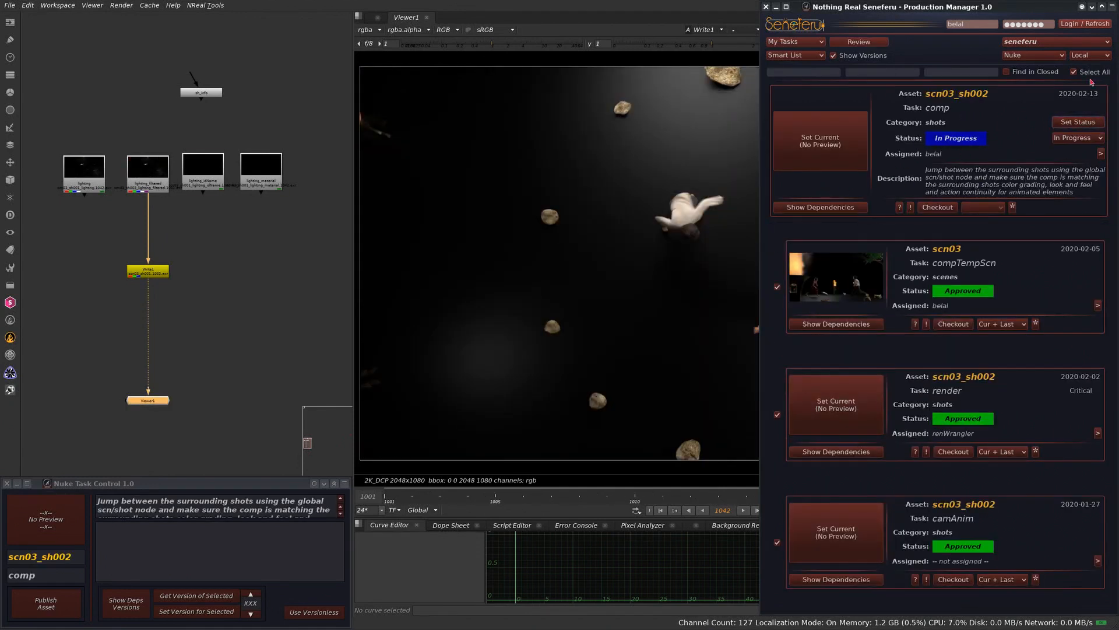
Publish the scn03_sh002 comp with a captured viewer image as its preview, submitting it to render
{"action": "left_click", "coordinate": [1112, 7]}
{"action": "left_click", "coordinate": [53, 604]}
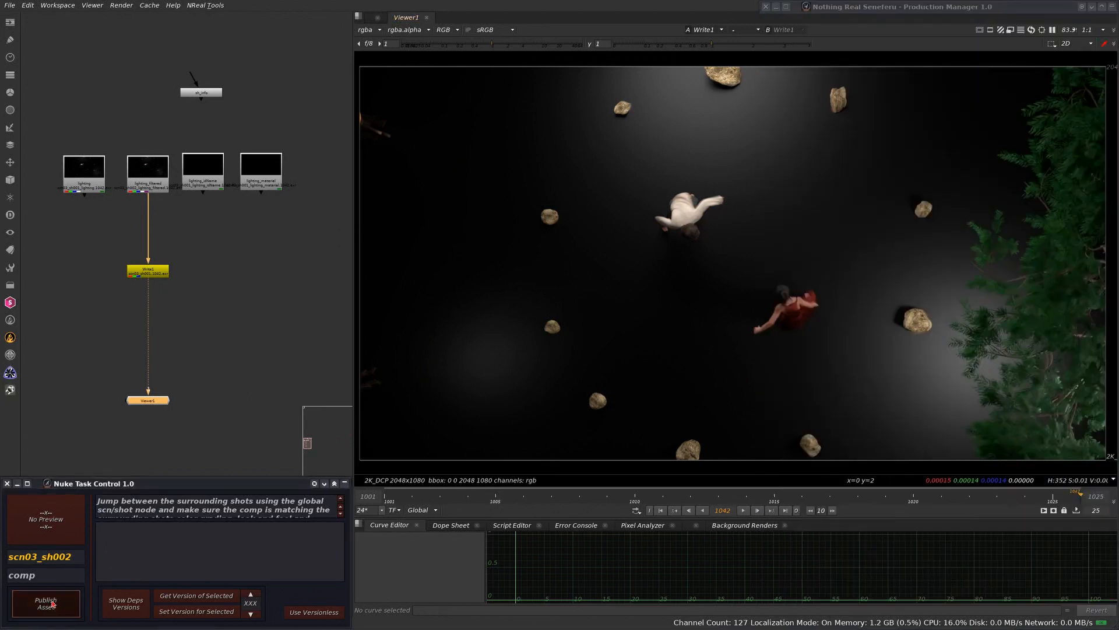
{"action": "left_click_drag", "start_coordinate": [361, 66], "coordinate": [1103, 455]}
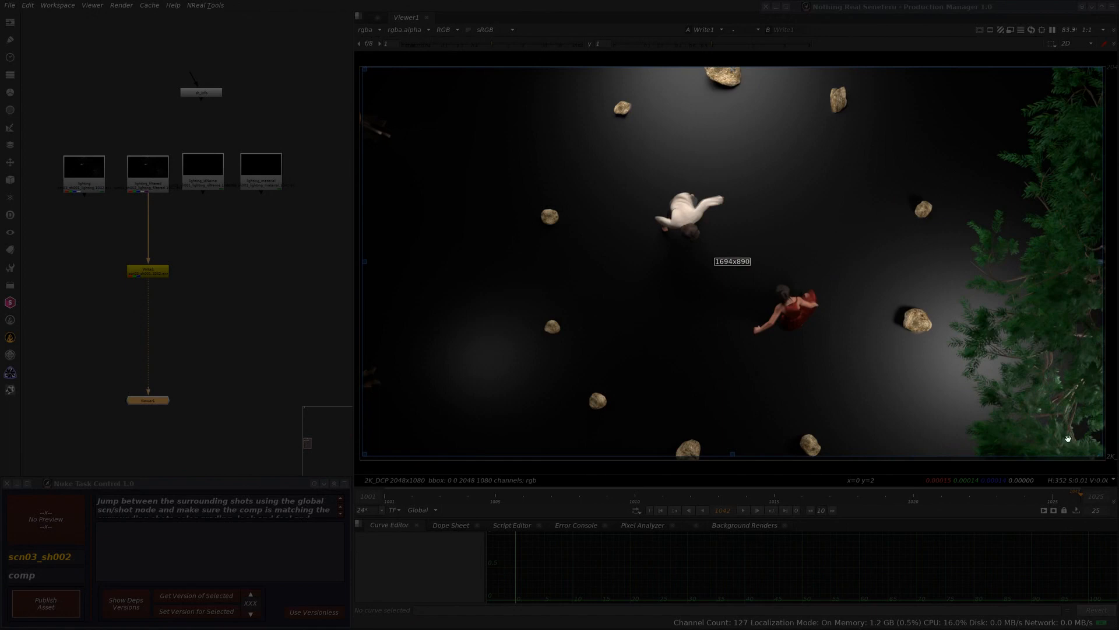
{"action": "double_click", "coordinate": [945, 374]}
{"action": "left_click", "coordinate": [962, 499]}
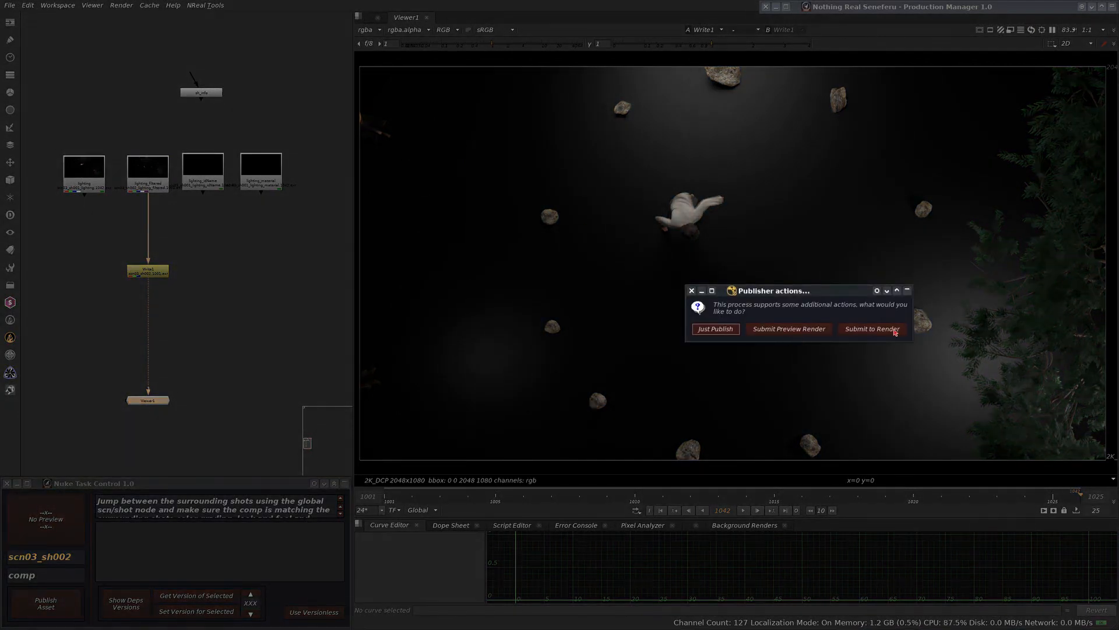
{"action": "left_click", "coordinate": [872, 329]}
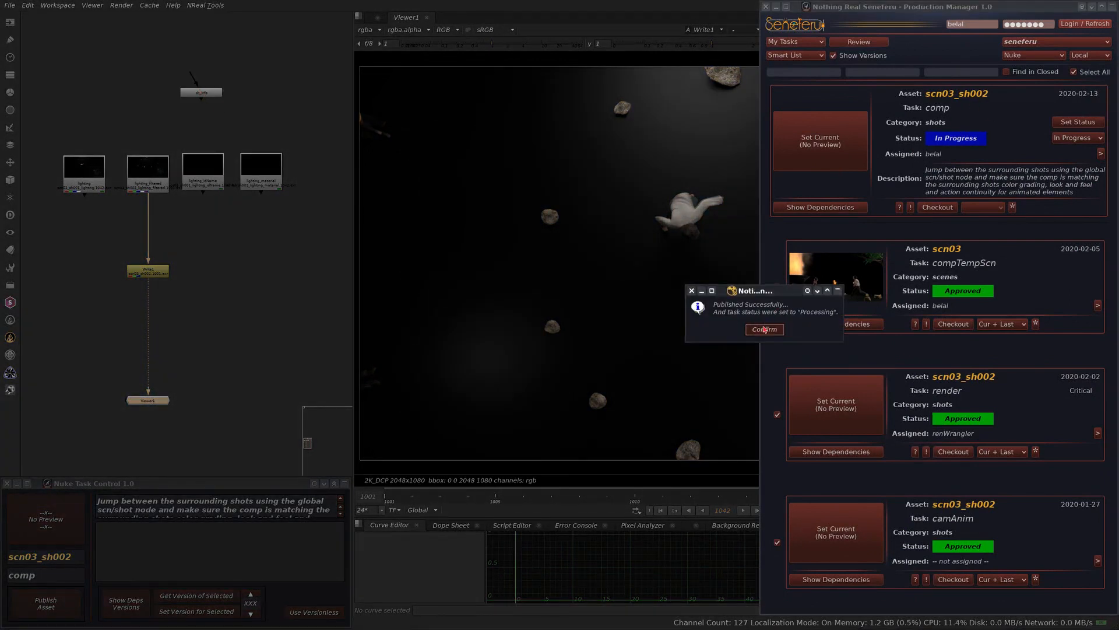
{"action": "left_click", "coordinate": [765, 329]}
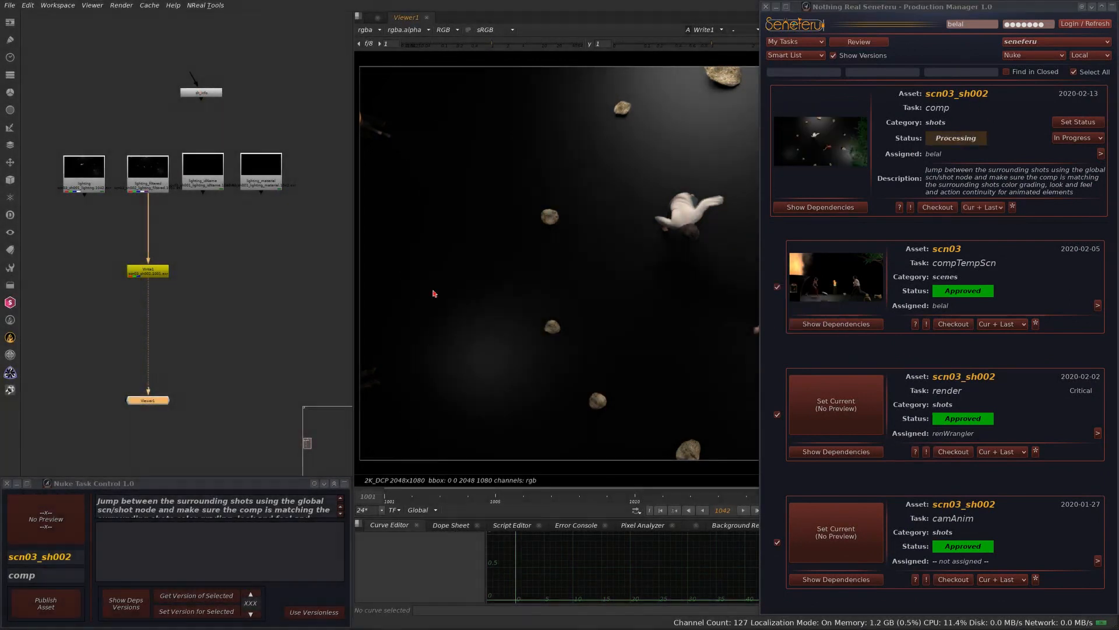
Check the scene and shot values of the sh_info node, then close its properties
{"action": "scroll", "coordinate": [207, 139], "scroll_direction": "up", "scroll_amount": 5}
{"action": "left_click", "coordinate": [206, 138]}
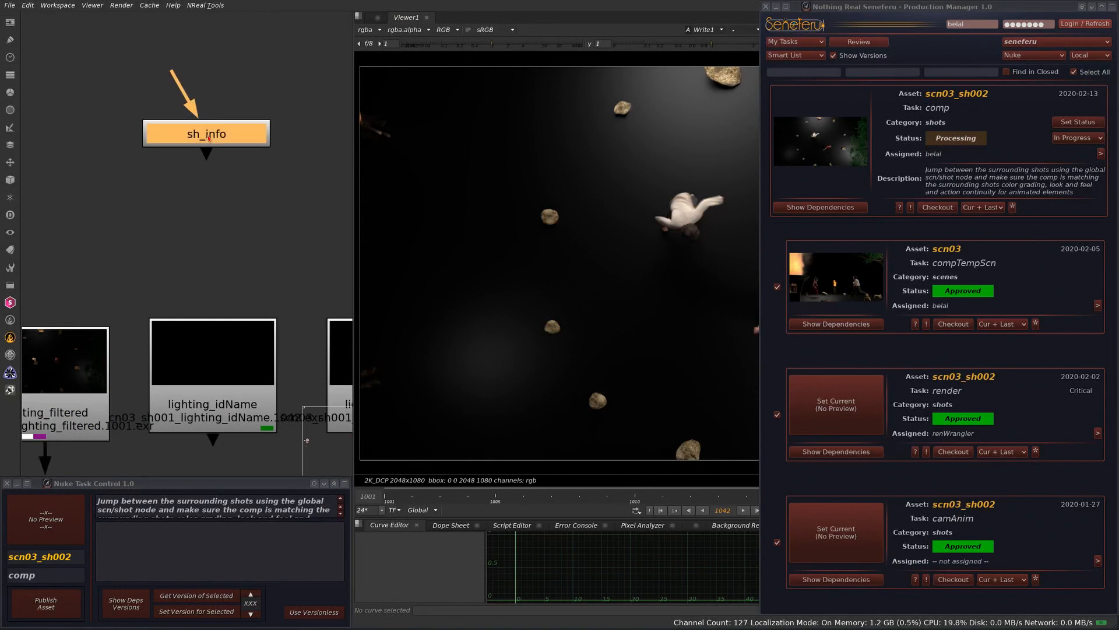
{"action": "double_click", "coordinate": [209, 139]}
{"action": "double_click", "coordinate": [343, 142]}
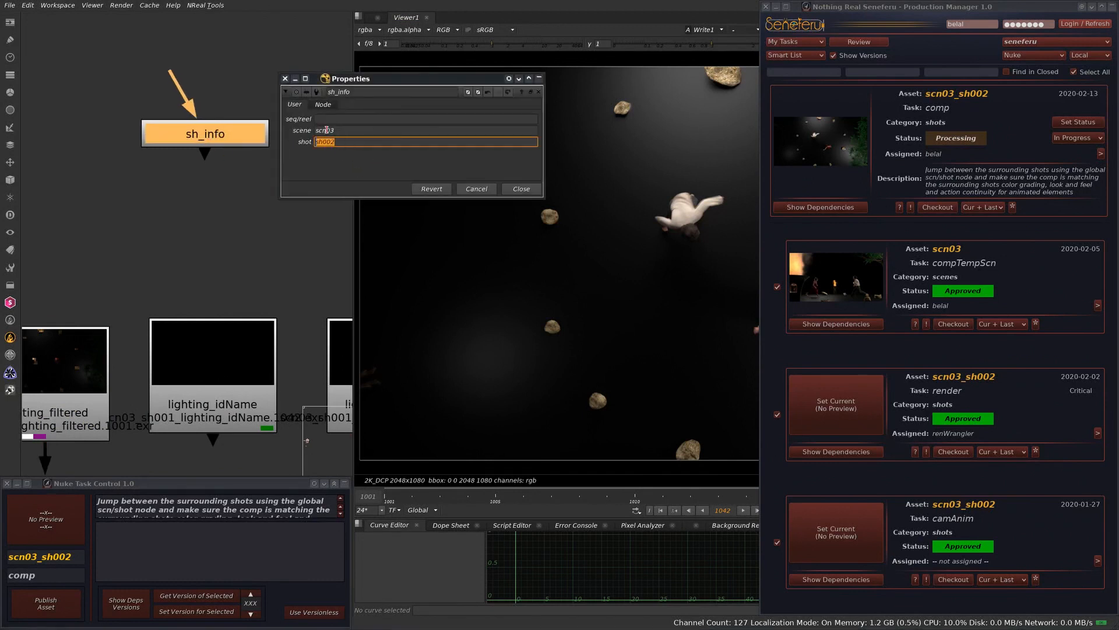
{"action": "left_click", "coordinate": [533, 190]}
{"action": "scroll", "coordinate": [267, 269], "scroll_direction": "down", "scroll_amount": 10}
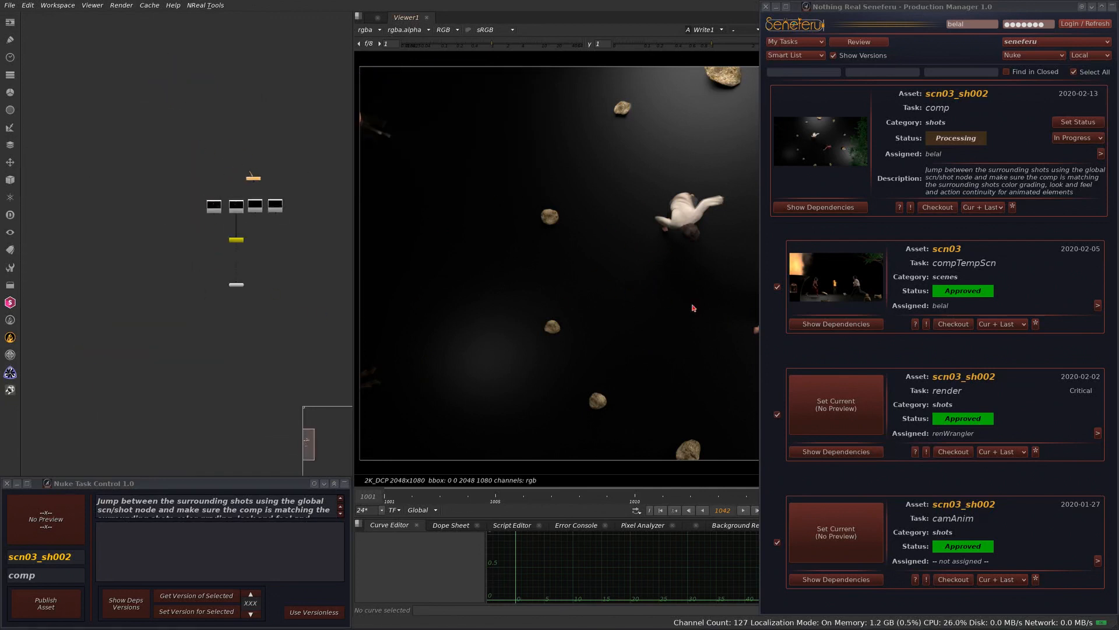
Return to the full task list and filter it by asset code "scn0" and task "com"
{"action": "left_click", "coordinate": [827, 138]}
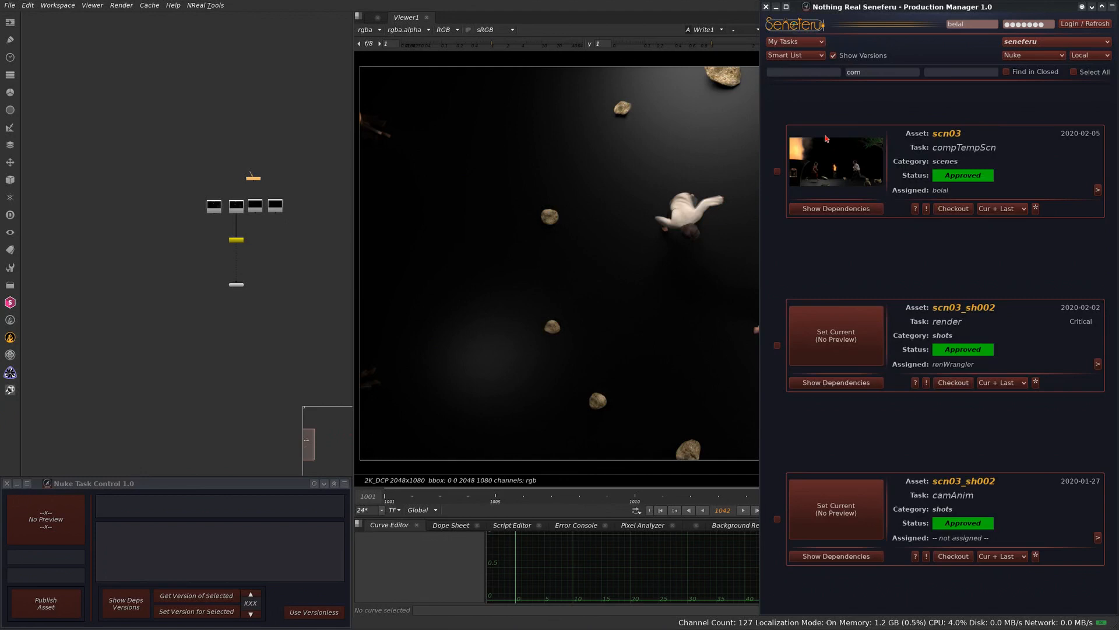
{"action": "left_click", "coordinate": [816, 73]}
{"action": "type", "text": "scn0"}
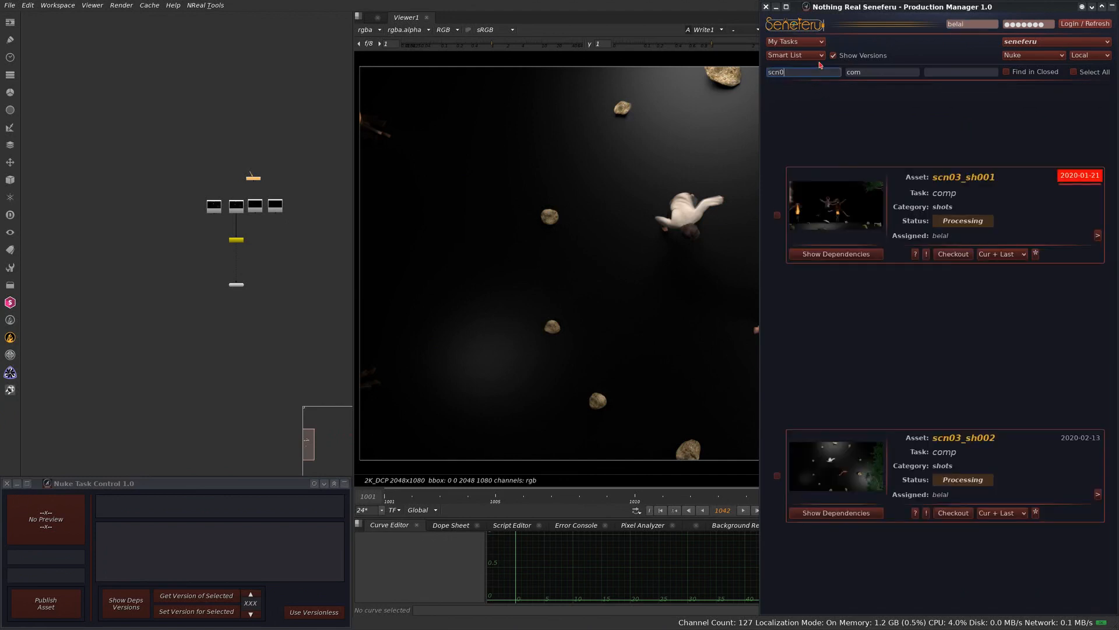
{"action": "left_click", "coordinate": [968, 179]}
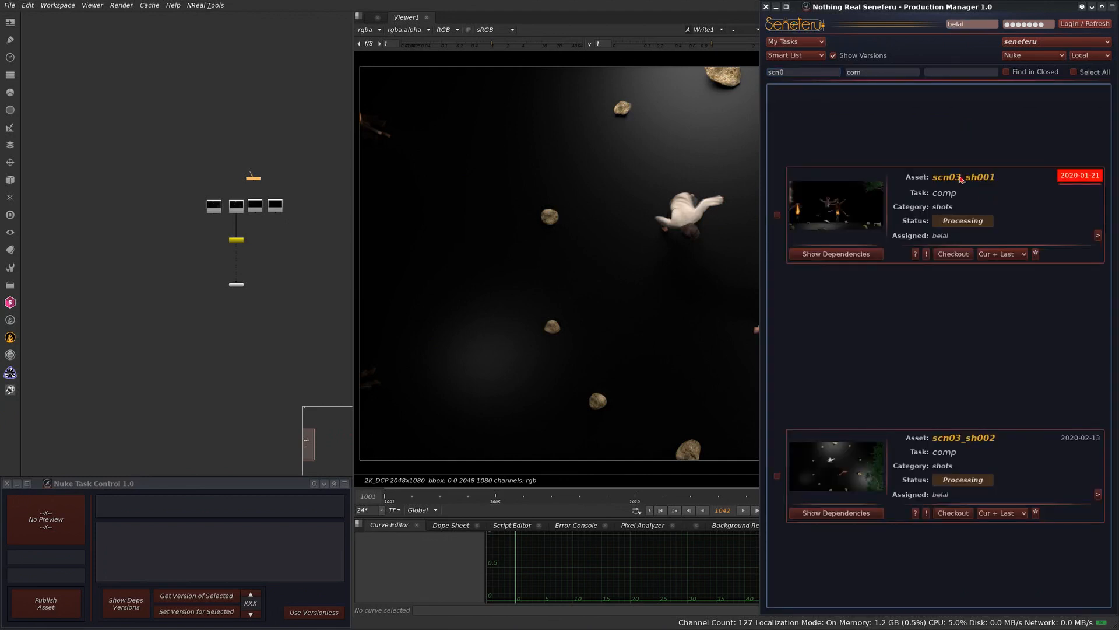
Try to find the shot's task with asset filter "scn003" and task filter "comp", including closed tasks
{"action": "left_click", "coordinate": [806, 74]}
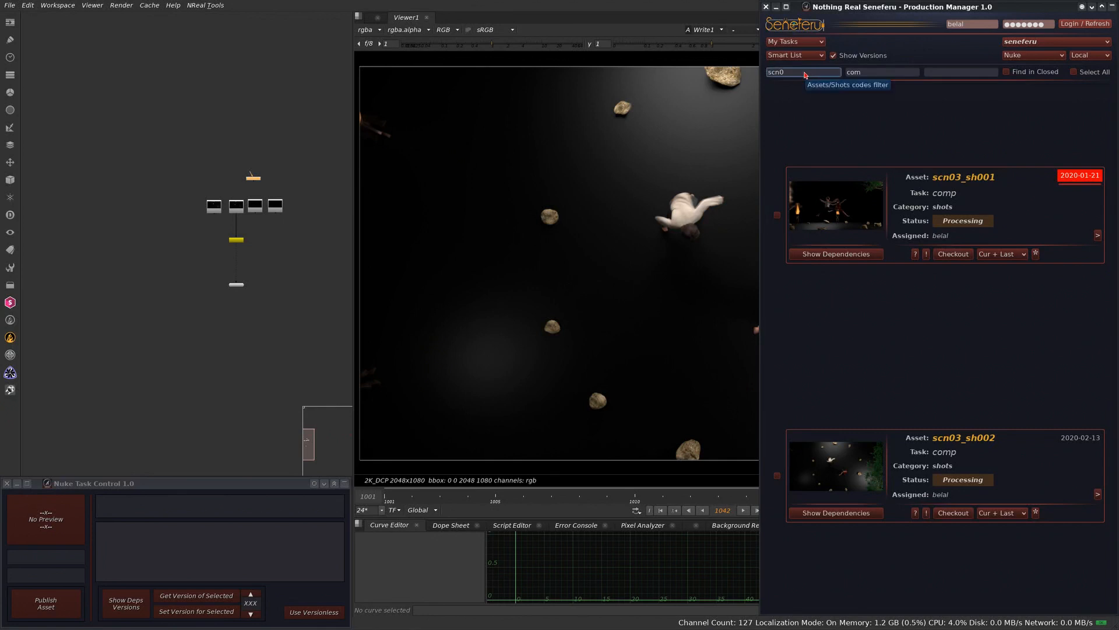
{"action": "type", "text": "03"}
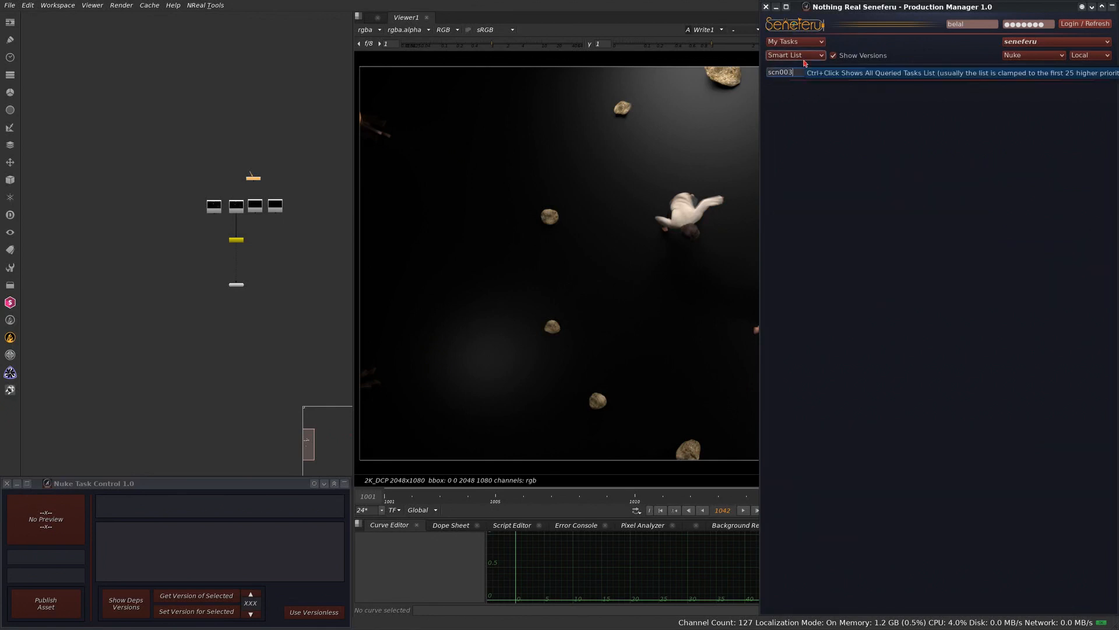
{"action": "key", "text": "Tab"}
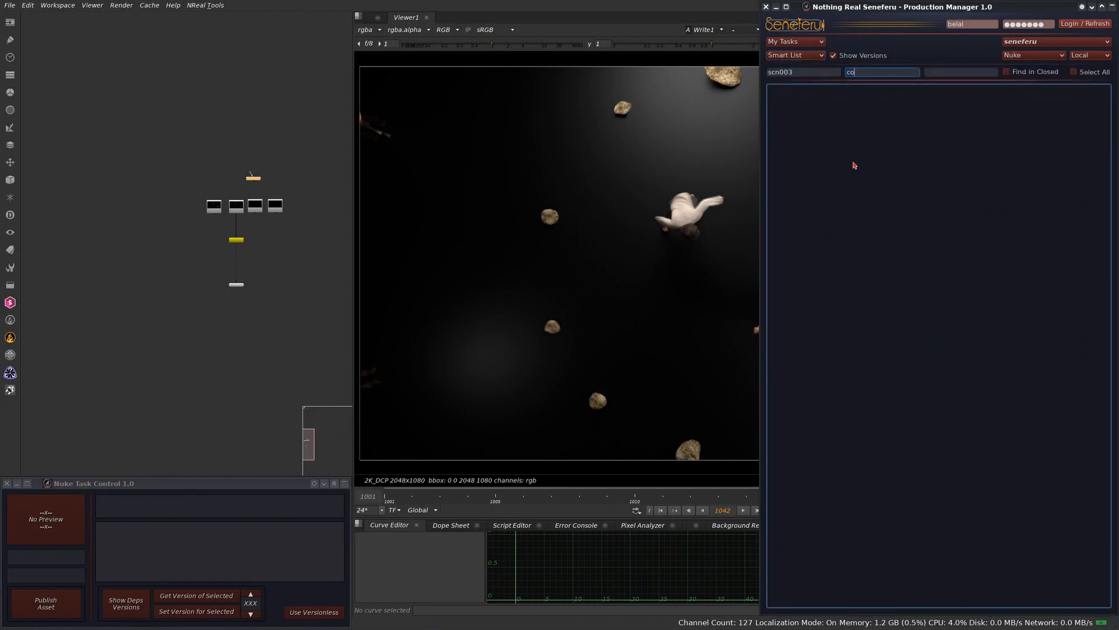
{"action": "left_click", "coordinate": [1006, 72]}
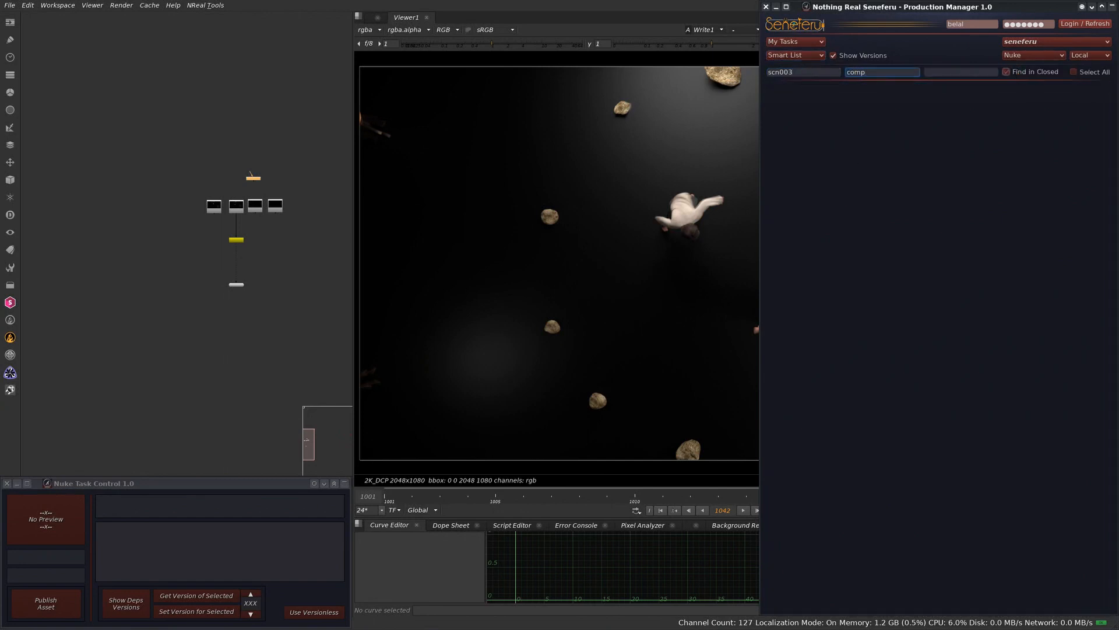
{"action": "double_click", "coordinate": [863, 73]}
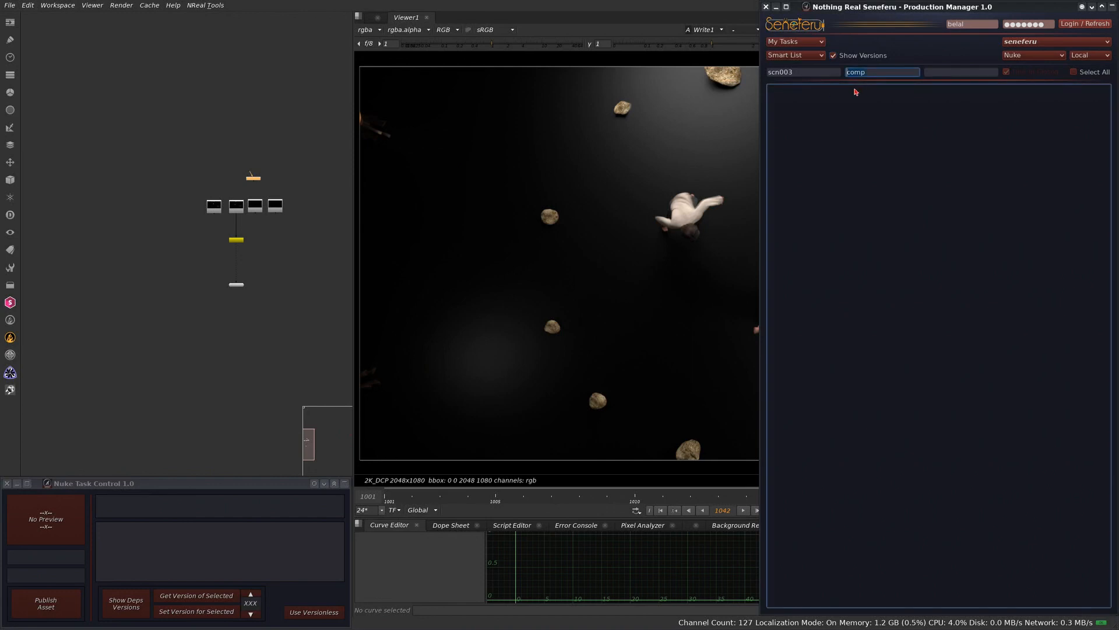
{"action": "key", "text": "BackSpace"}
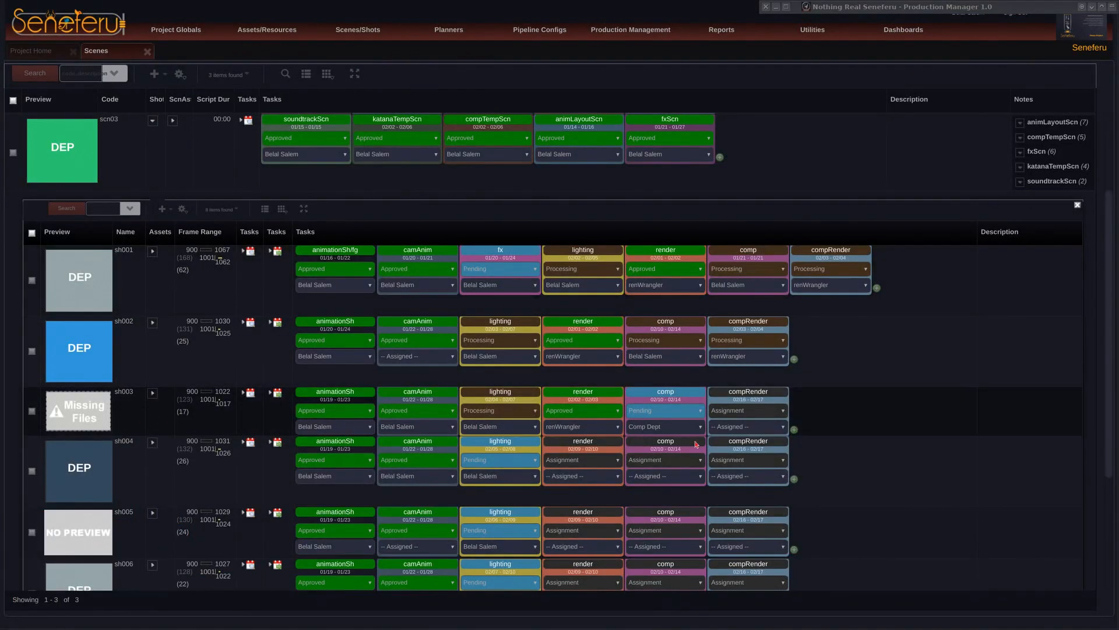
In the Seneferu web Scenes page, assign the sh003 comp task to the compositing artist and refresh the tasks from the notification
{"action": "left_click", "coordinate": [671, 427]}
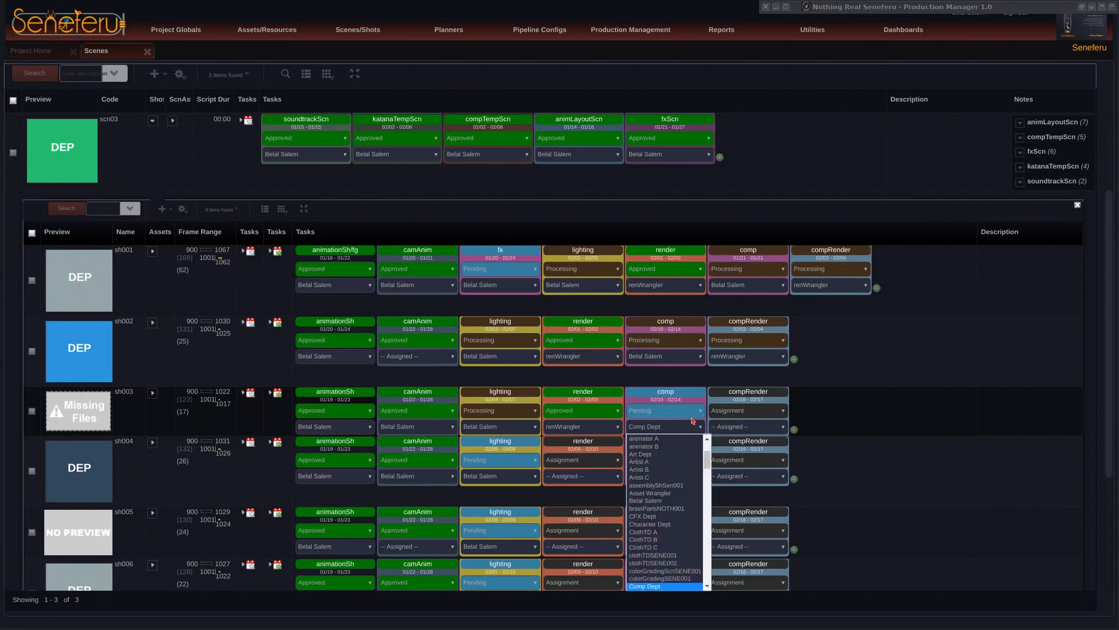
{"action": "key", "text": "b"}
{"action": "key", "text": "Return"}
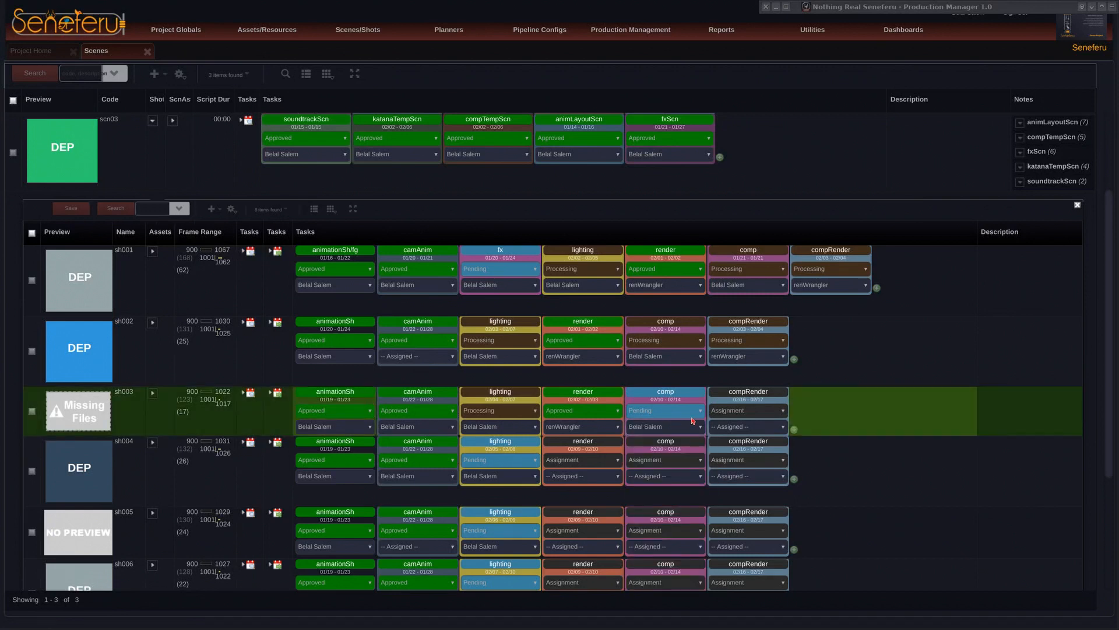
{"action": "right_click", "coordinate": [206, 424]}
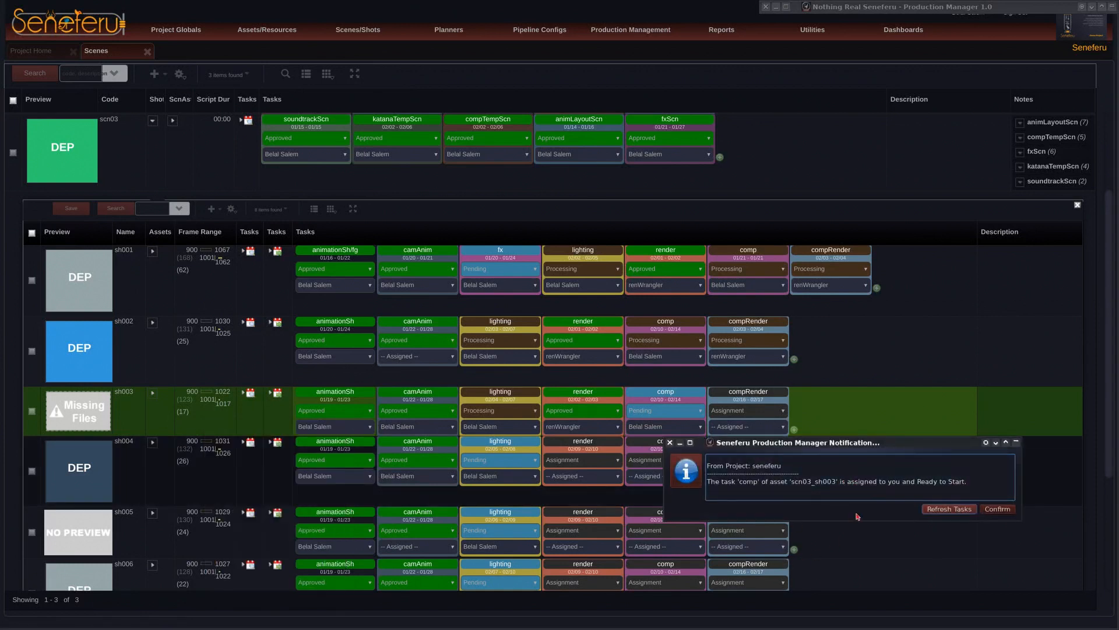
{"action": "left_click", "coordinate": [961, 507]}
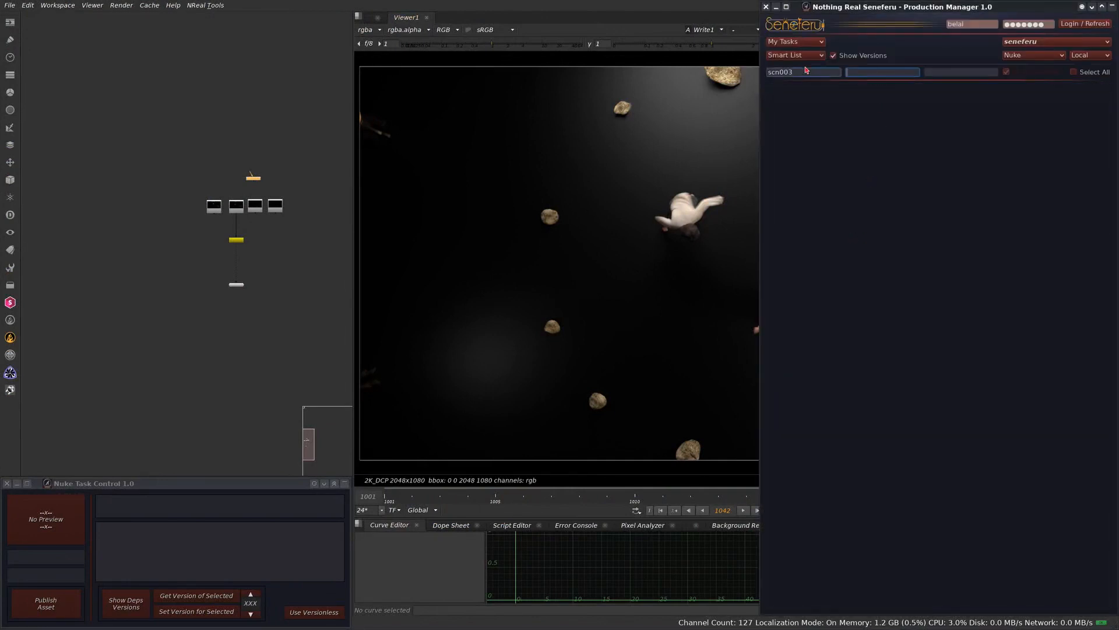
Clear the asset filter, filter tasks by "com" and make the scn03_sh003 comp task current
{"action": "left_click_drag", "start_coordinate": [803, 71], "coordinate": [766, 72]}
{"action": "key", "text": "BackSpace"}
{"action": "left_click", "coordinate": [867, 72]}
{"action": "type", "text": "co"}
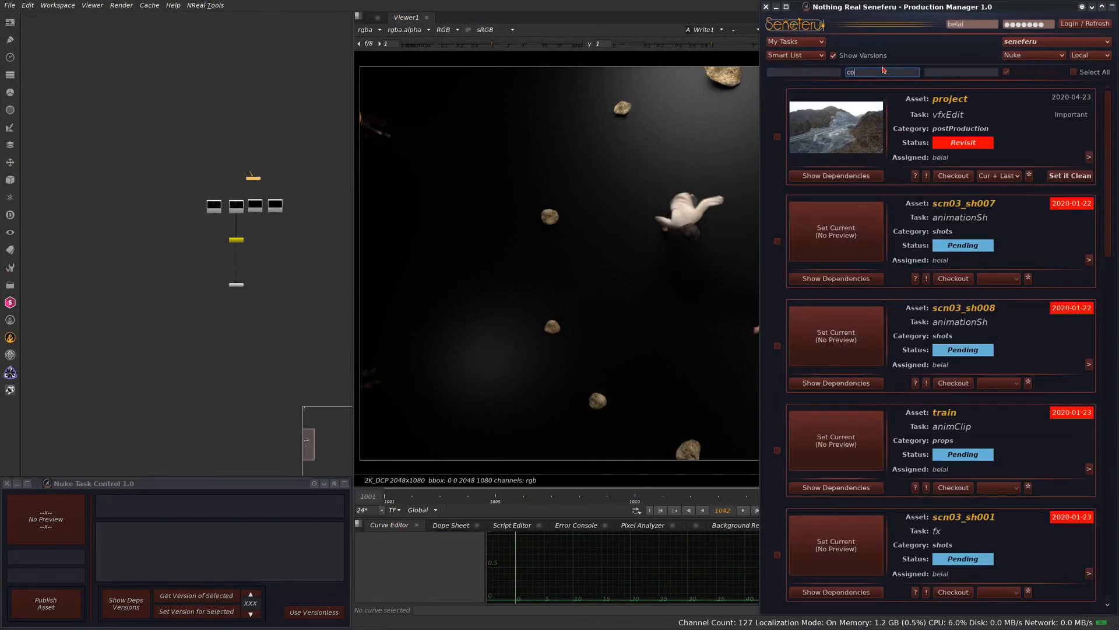
{"action": "type", "text": "m"}
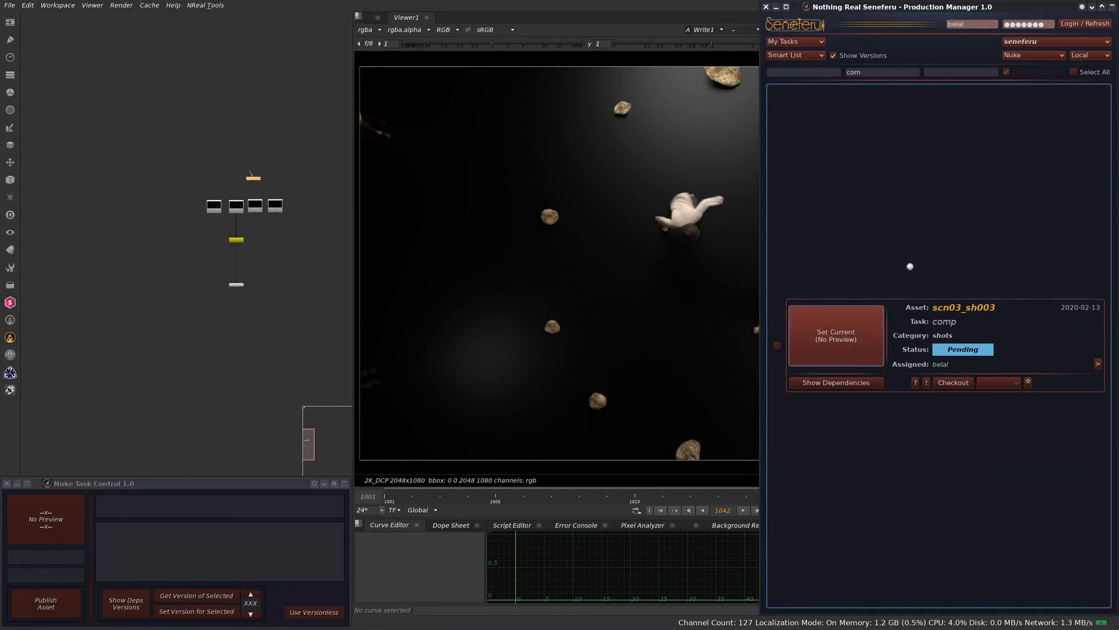
{"action": "left_click", "coordinate": [925, 320]}
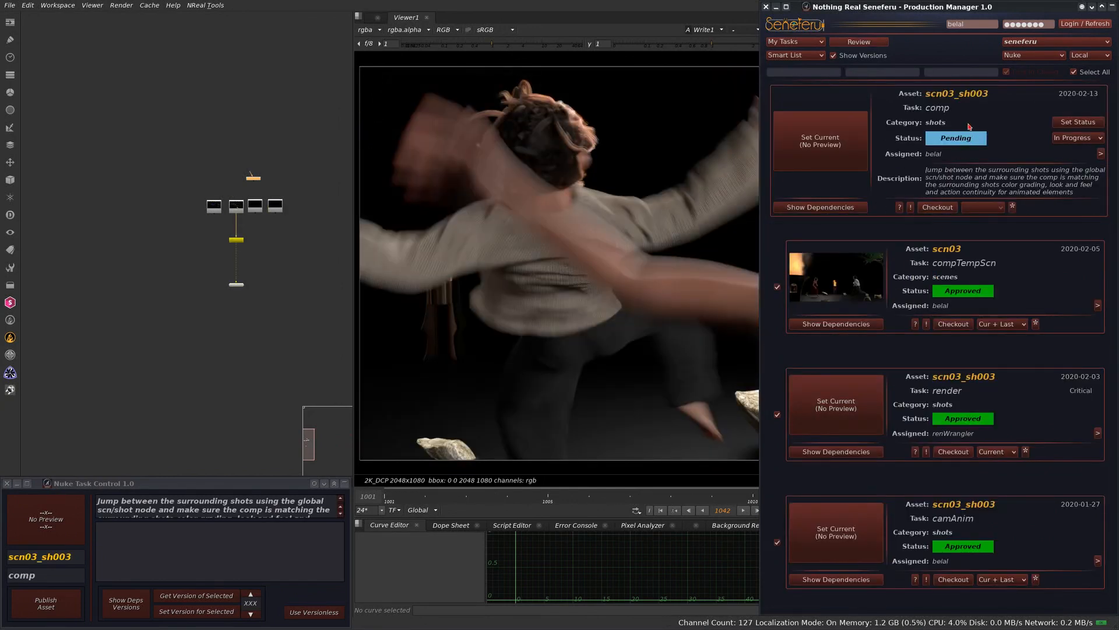
Check the sh_info node's scene and shot values for the current scn03_sh003 task, then close its properties
{"action": "scroll", "coordinate": [297, 173], "scroll_direction": "up", "scroll_amount": 1}
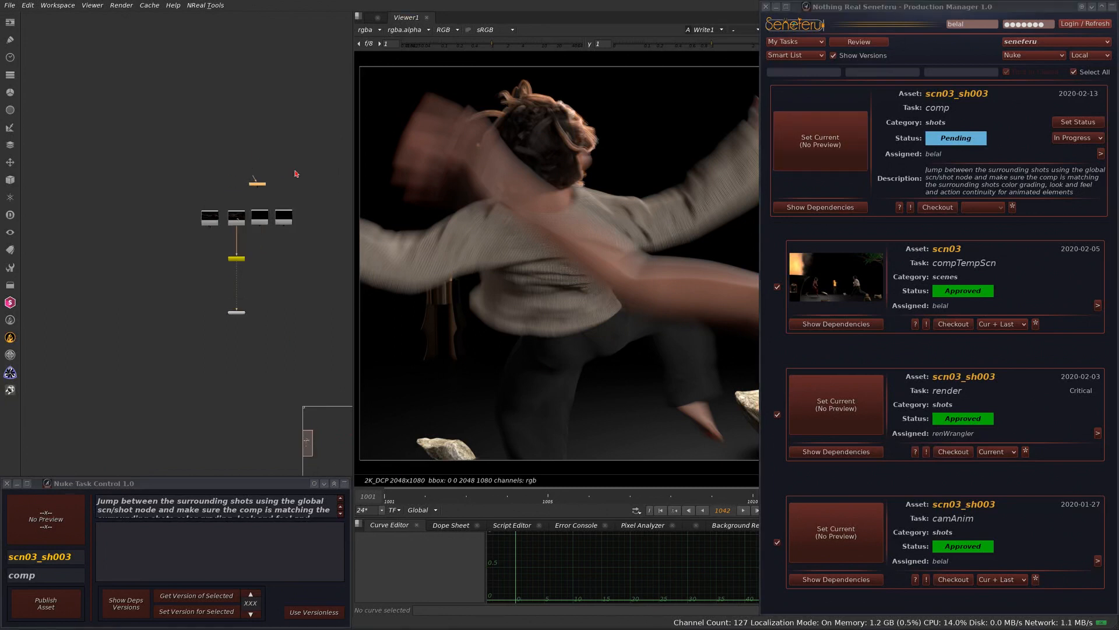
{"action": "scroll", "coordinate": [297, 173], "scroll_direction": "up", "scroll_amount": 3}
{"action": "double_click", "coordinate": [291, 220]}
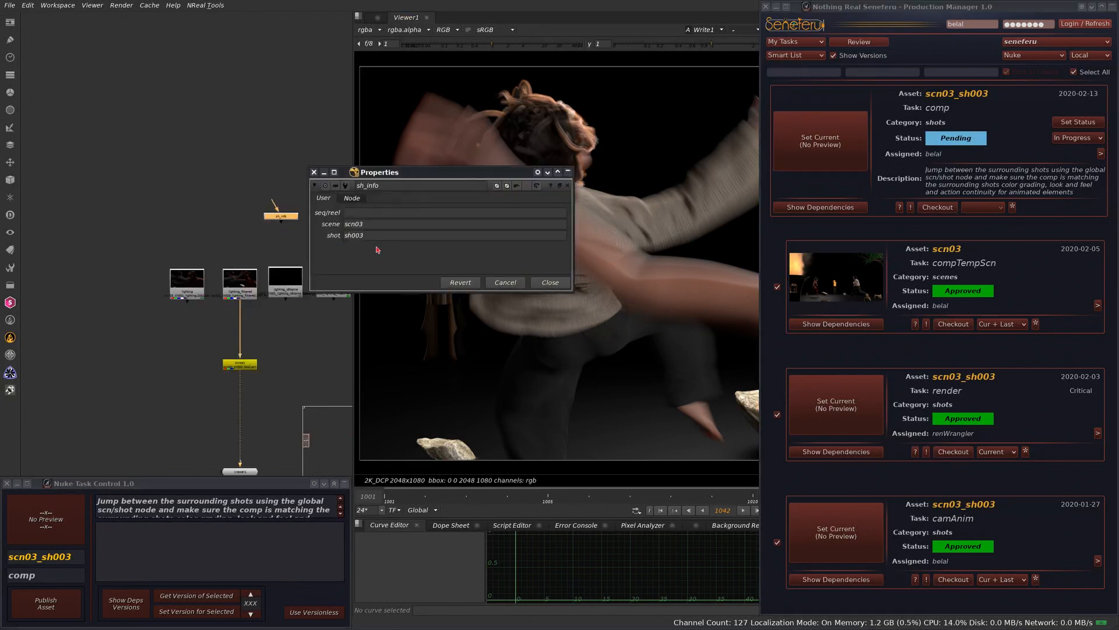
{"action": "left_click", "coordinate": [511, 285]}
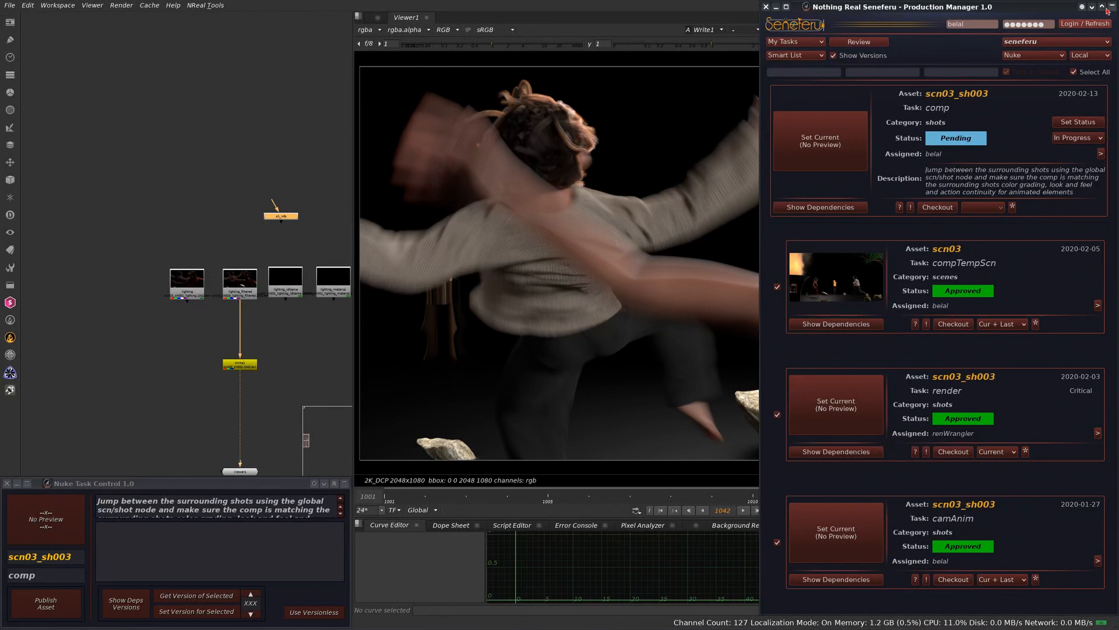
{"action": "middle_click_drag", "start_coordinate": [257, 300], "coordinate": [176, 237]}
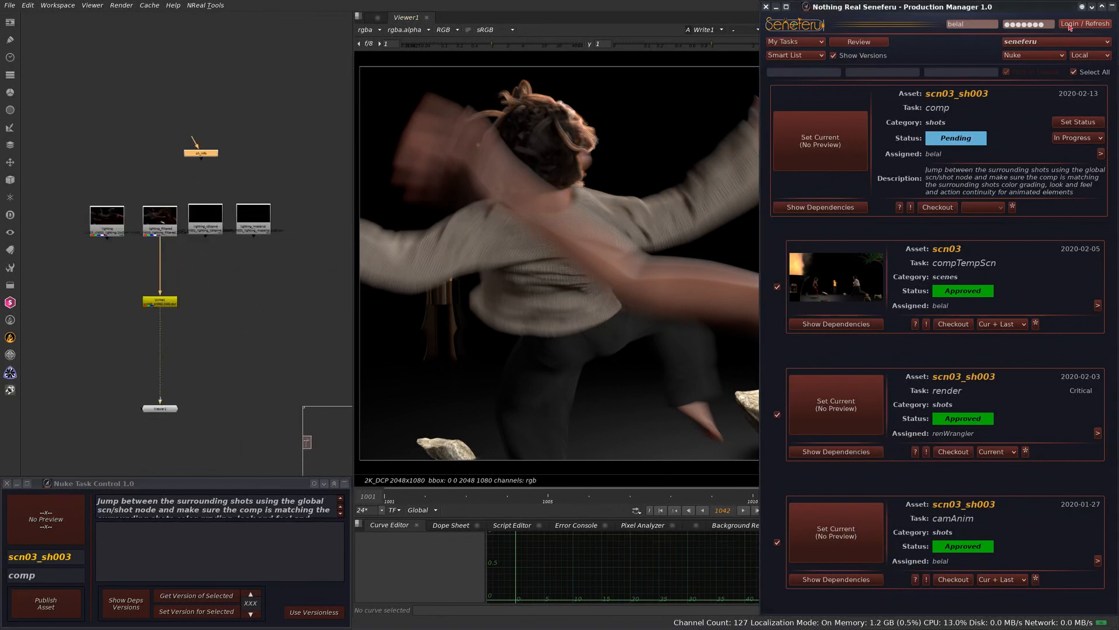
Set the scn03_sh003 comp task's status to In Progress and collapse the Production Manager to uncover the viewer
{"action": "left_click", "coordinate": [1113, 8]}
{"action": "left_click", "coordinate": [1113, 8]}
{"action": "left_click", "coordinate": [1075, 124]}
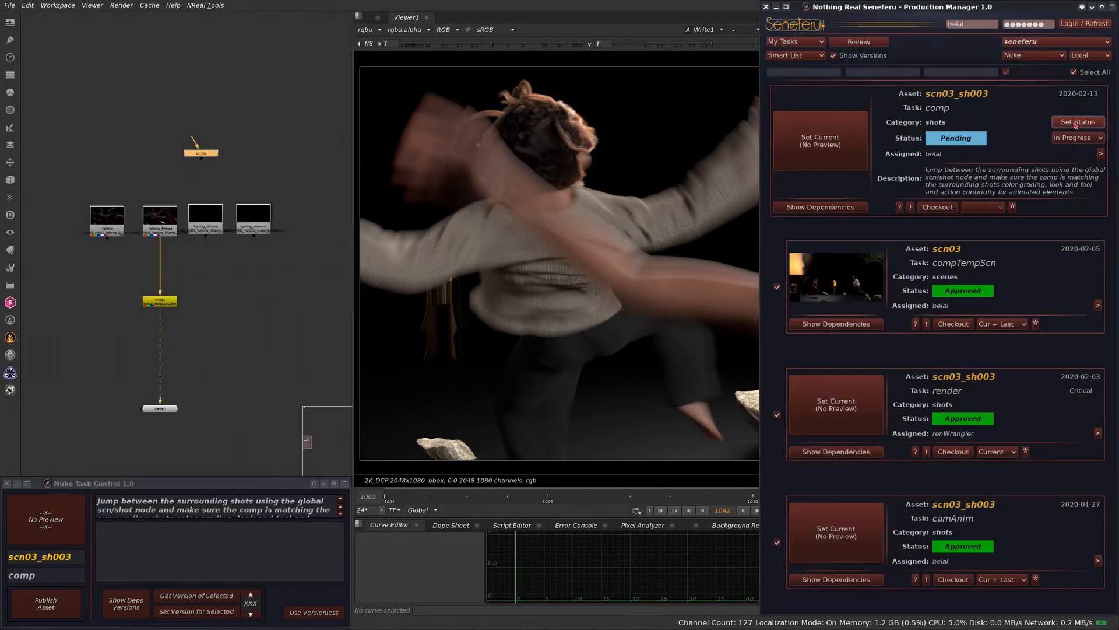
{"action": "left_click", "coordinate": [1112, 8]}
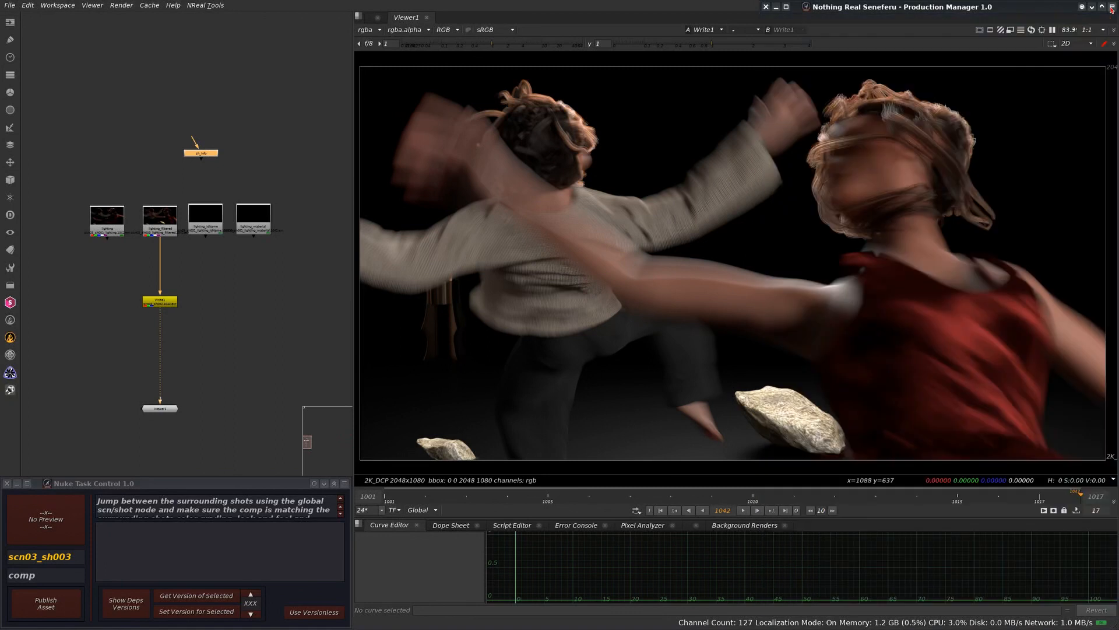
Start publishing the scn03_sh003 comp and capture the full viewer image as its preview
{"action": "left_click", "coordinate": [61, 597]}
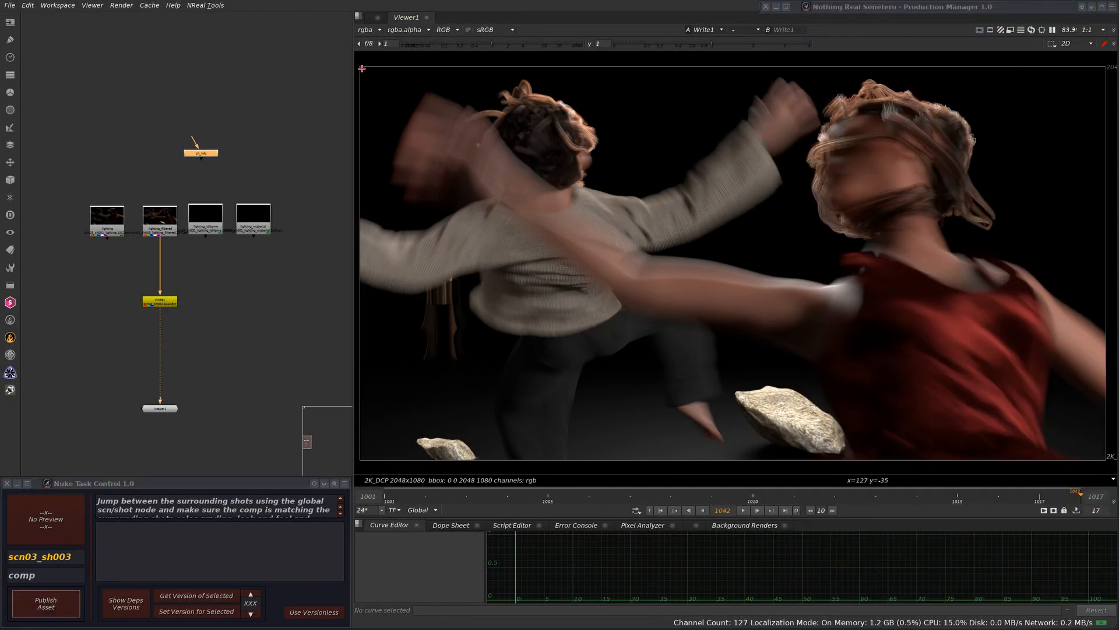
{"action": "left_click_drag", "start_coordinate": [362, 69], "coordinate": [1105, 459]}
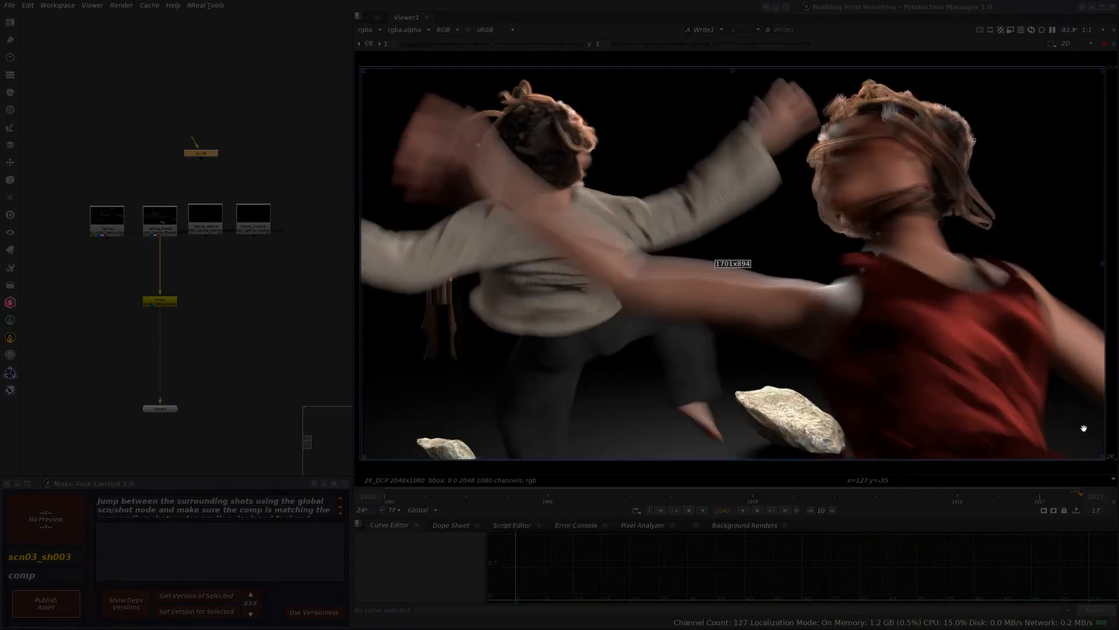
{"action": "double_click", "coordinate": [1073, 426]}
{"action": "left_click", "coordinate": [957, 496]}
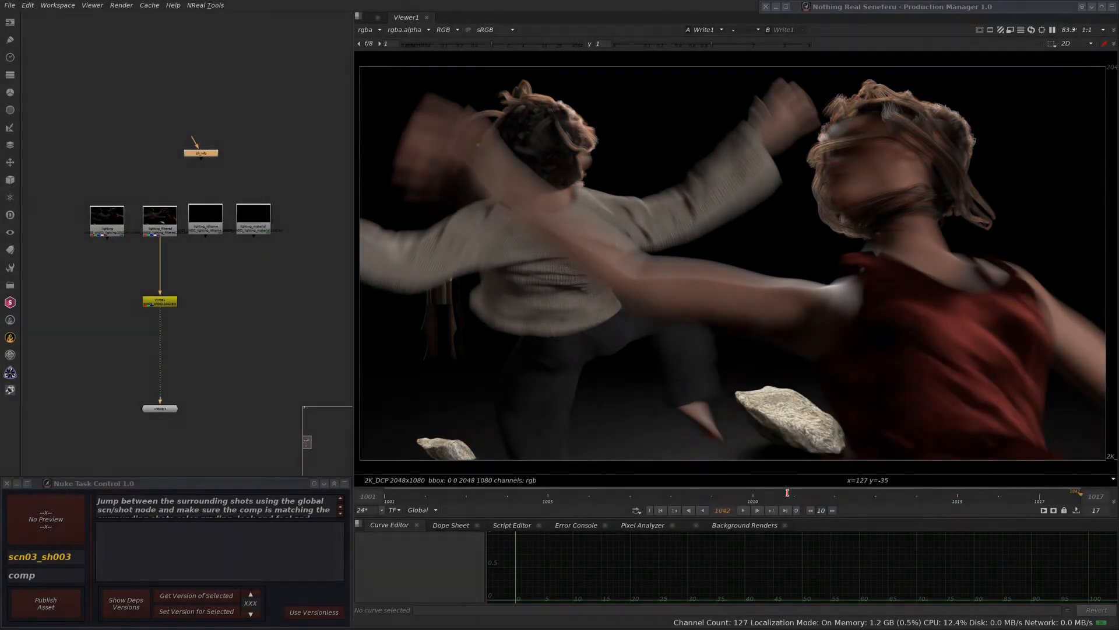
Finish publishing the scn03_sh003 comp with the Submit to Render action and dismiss the publish notice
{"action": "left_click", "coordinate": [1112, 7]}
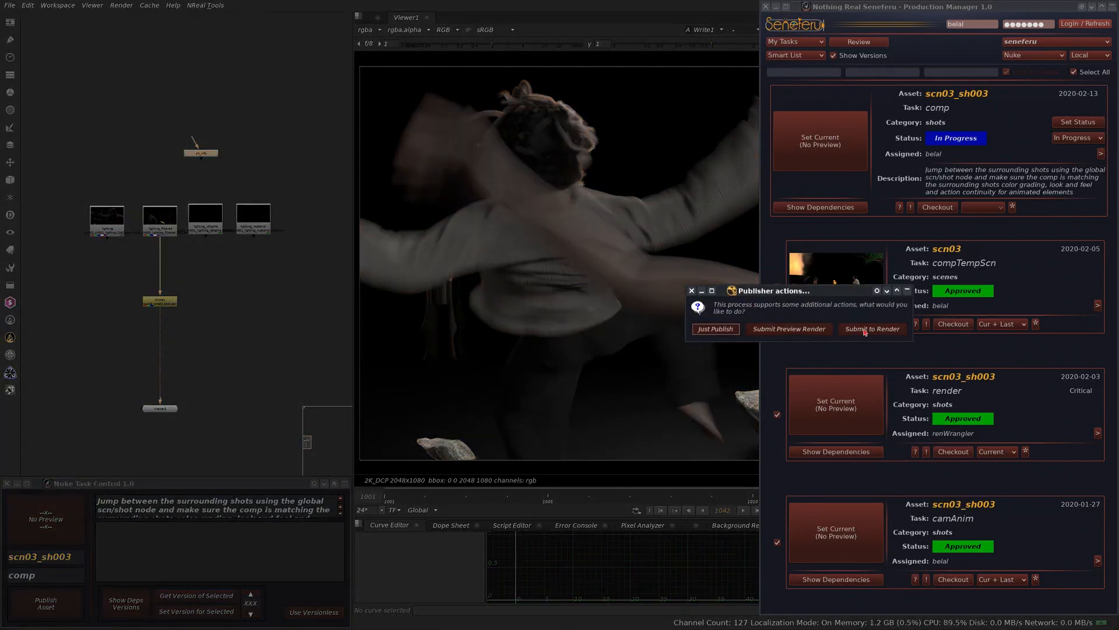
{"action": "left_click", "coordinate": [873, 331]}
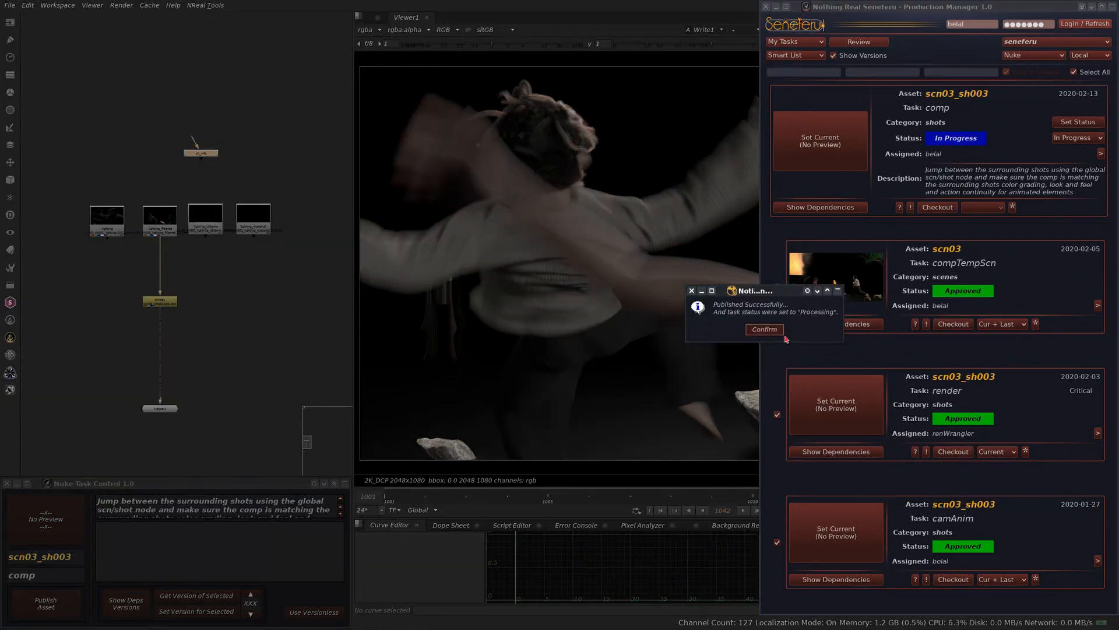
{"action": "left_click", "coordinate": [833, 328]}
{"action": "left_click", "coordinate": [1113, 8]}
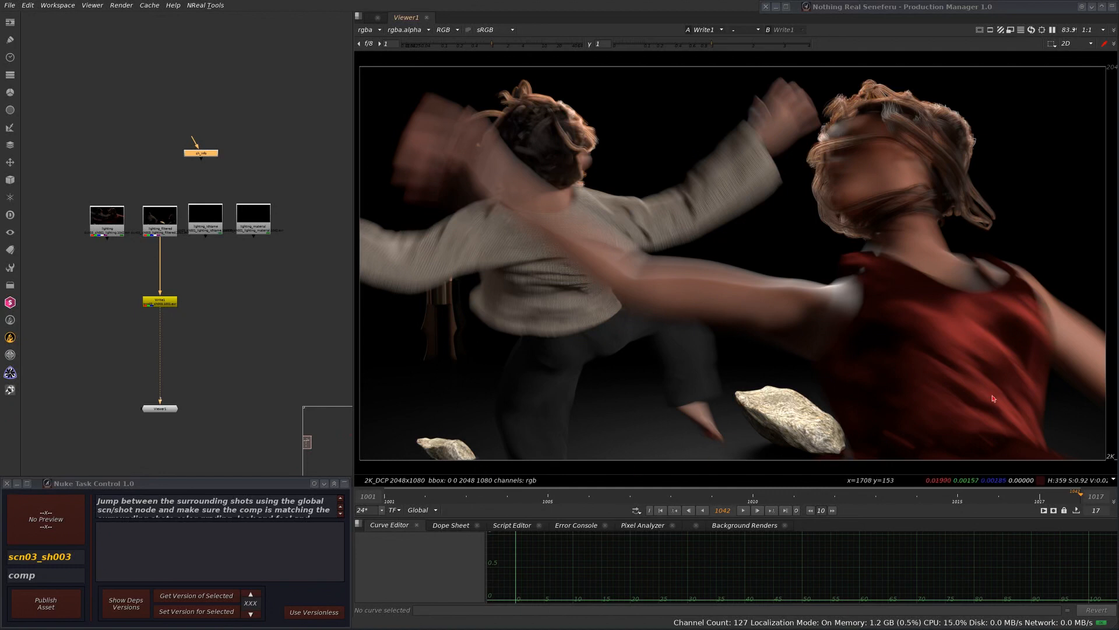
Widen the terminal window and examine the frame range warning for scn03_sh003-comp
{"action": "left_click", "coordinate": [1112, 7]}
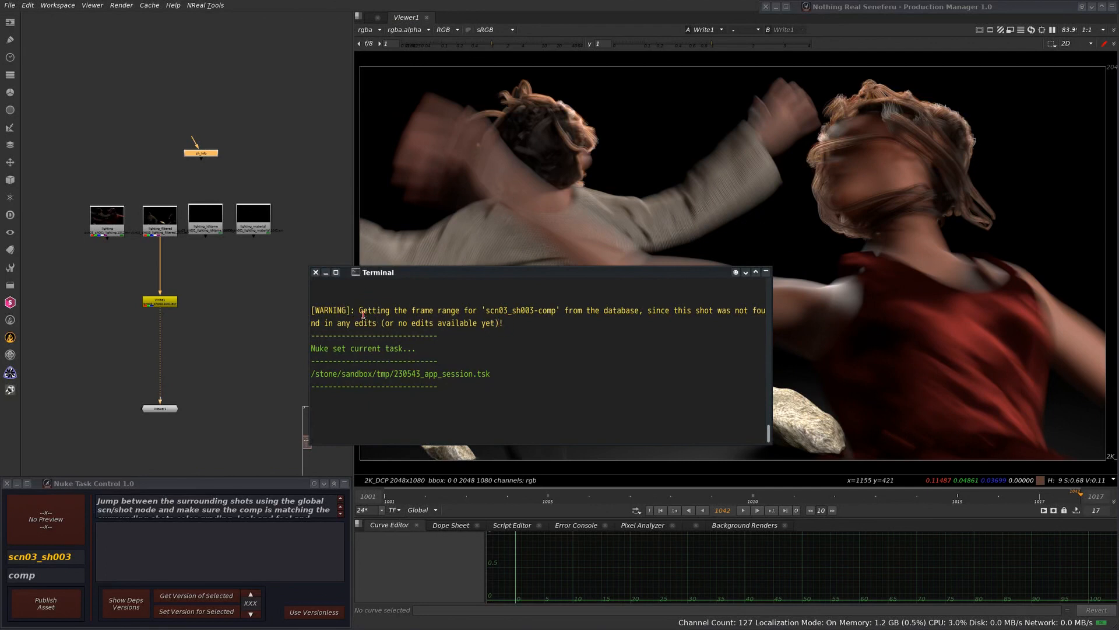
{"action": "left_click_drag", "start_coordinate": [363, 314], "coordinate": [496, 311]}
{"action": "left_click", "coordinate": [495, 310]}
{"action": "double_click", "coordinate": [531, 310]}
{"action": "left_click_drag", "start_coordinate": [776, 299], "coordinate": [1035, 315]}
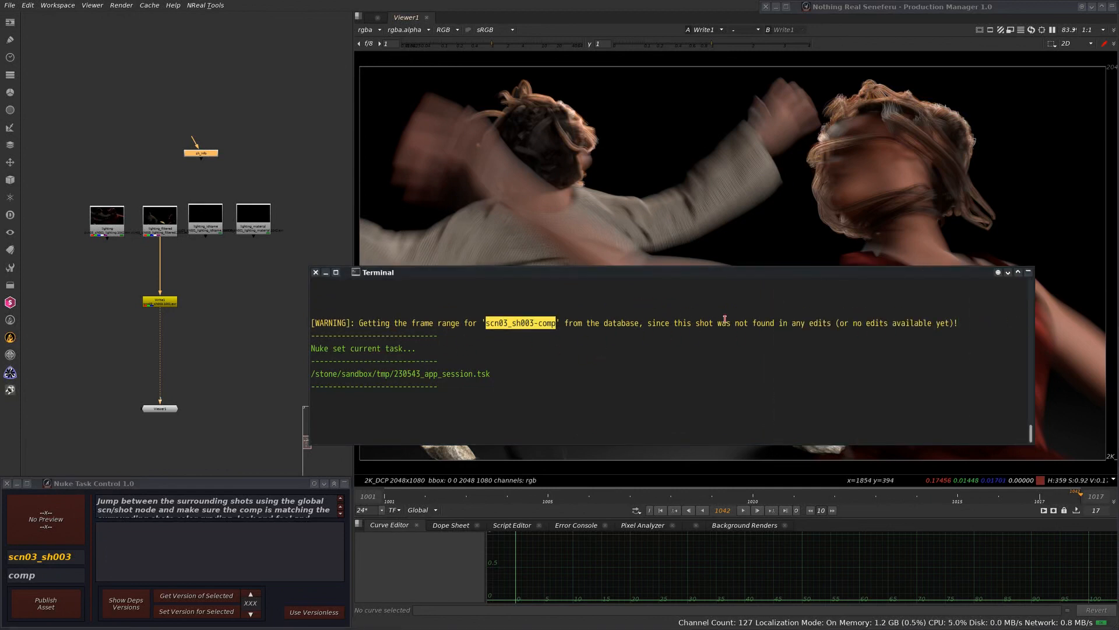
{"action": "left_click_drag", "start_coordinate": [620, 276], "coordinate": [582, 283]}
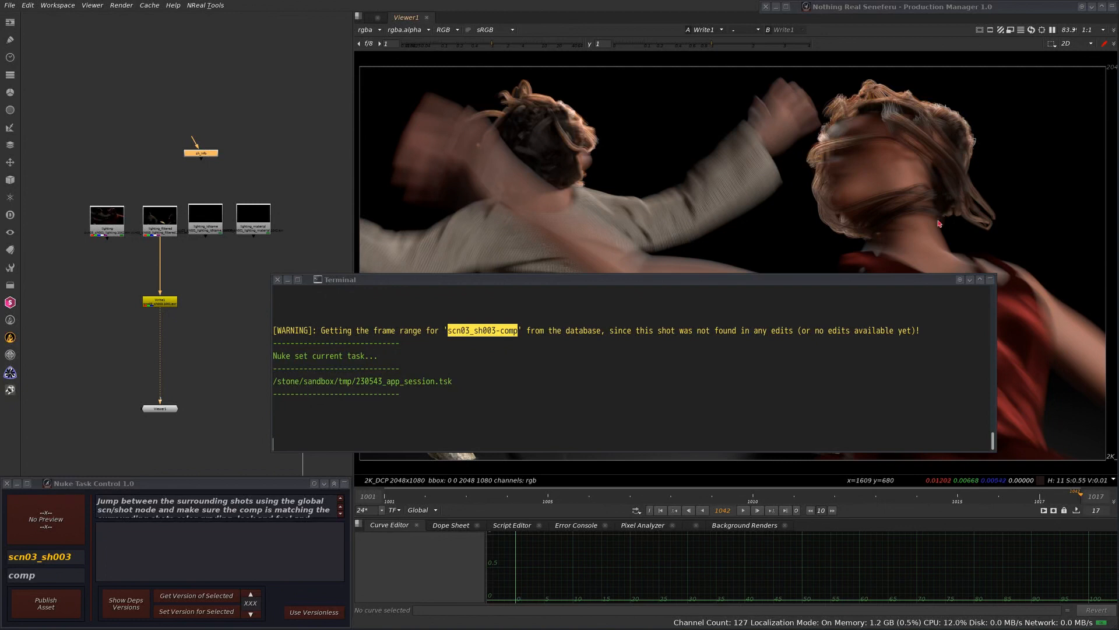
{"action": "left_click", "coordinate": [784, 286]}
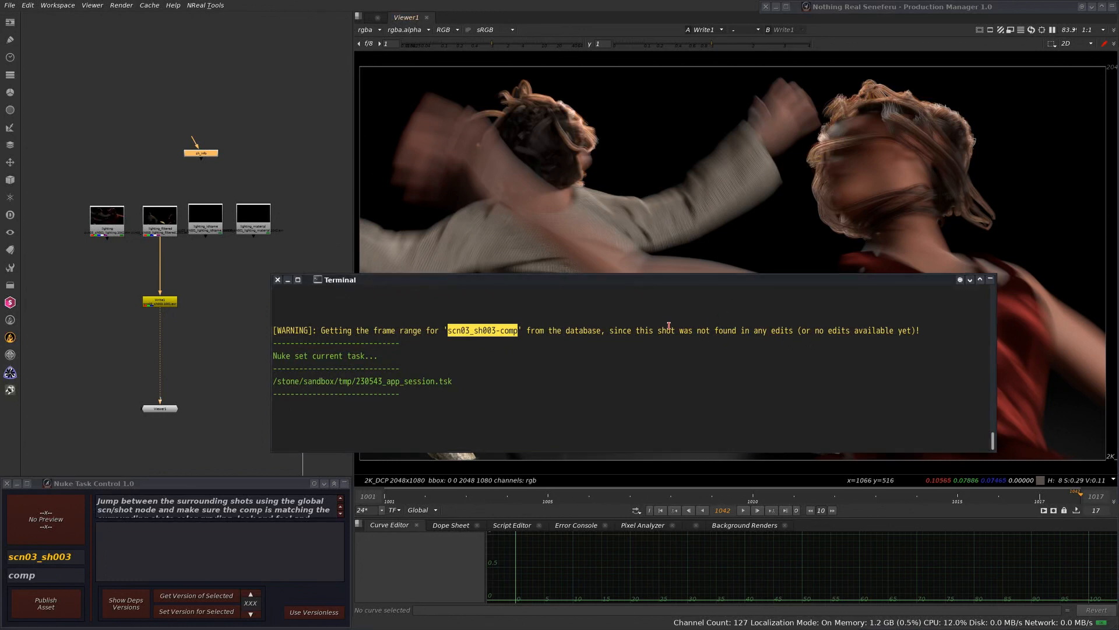
Move the terminal out of the way and list the My Revision tasks in the Production Manager
{"action": "left_click_drag", "start_coordinate": [615, 280], "coordinate": [954, 371]}
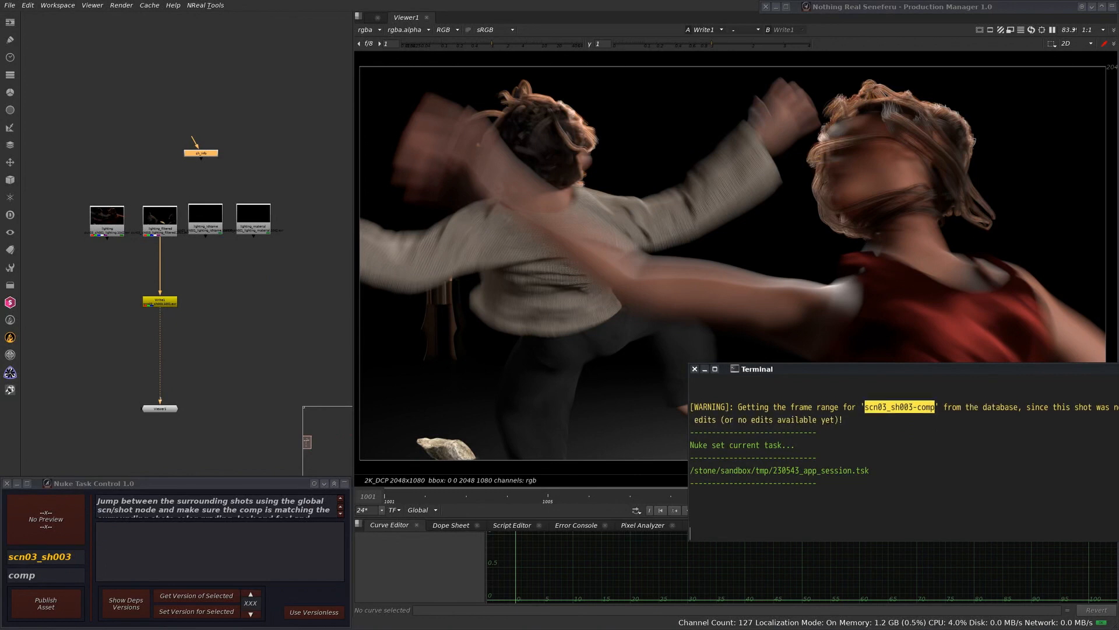
{"action": "left_click_drag", "start_coordinate": [1004, 370], "coordinate": [1118, 404]}
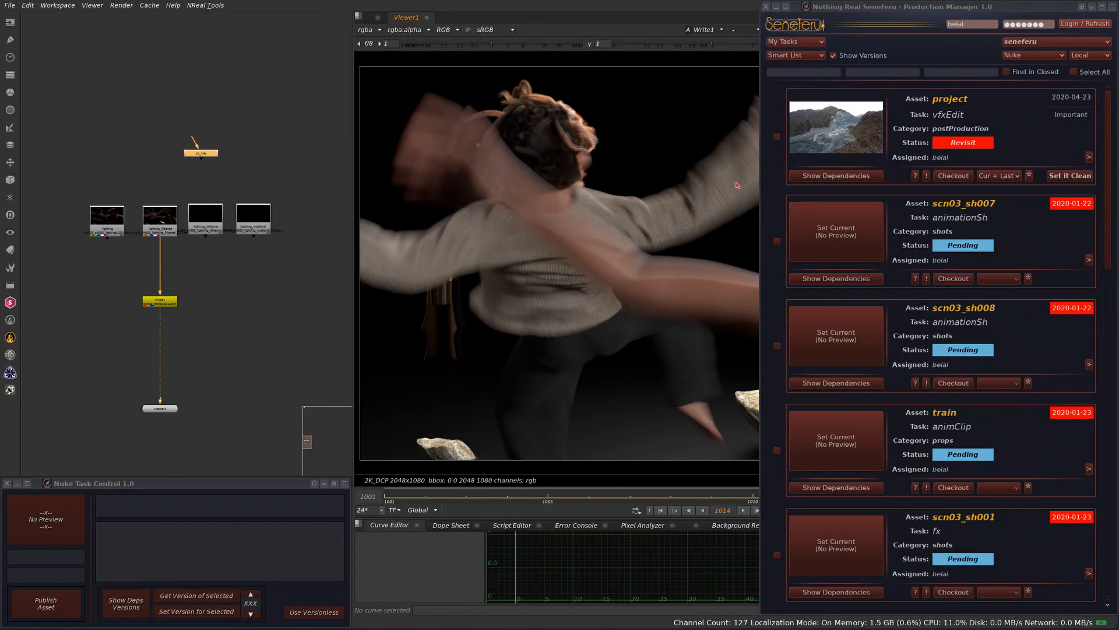
{"action": "left_click", "coordinate": [813, 44]}
{"action": "left_click", "coordinate": [806, 93]}
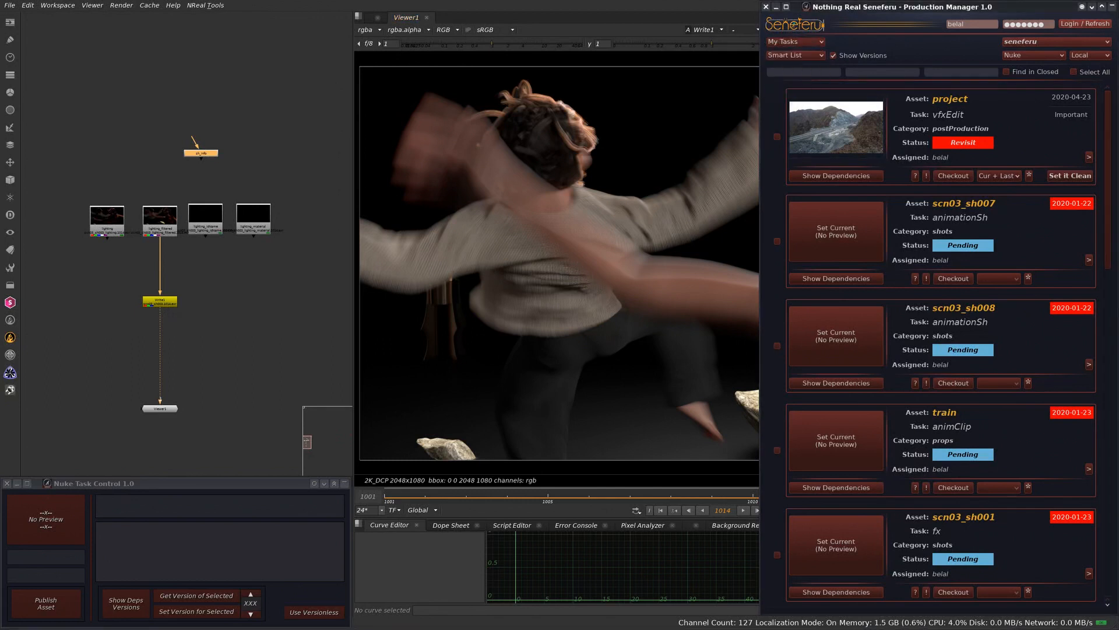
{"action": "left_click", "coordinate": [810, 42]}
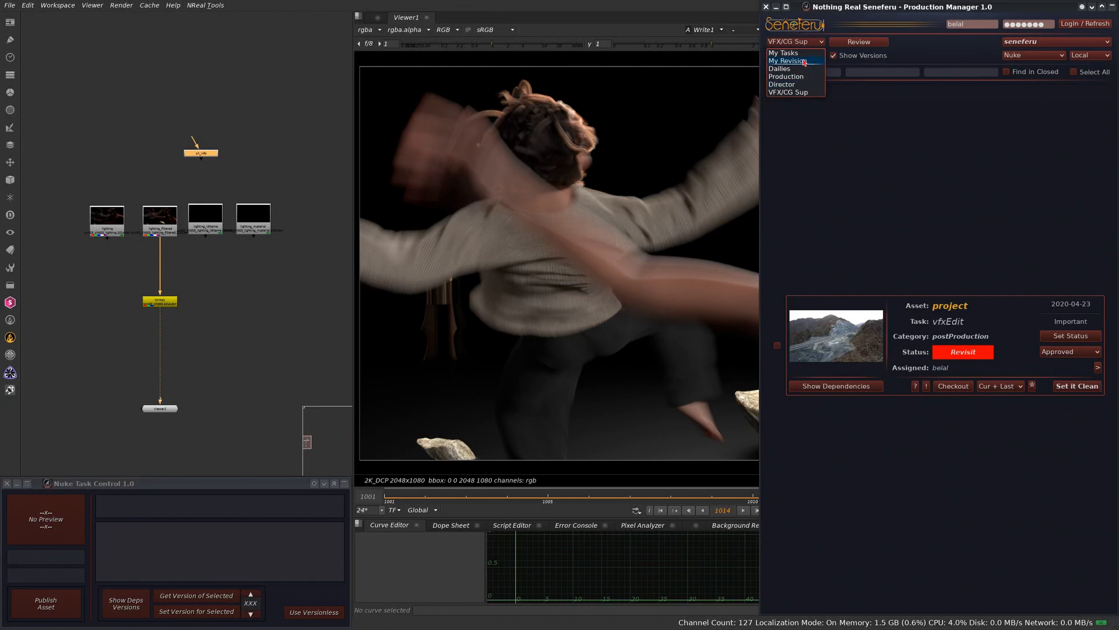
{"action": "left_click", "coordinate": [807, 62]}
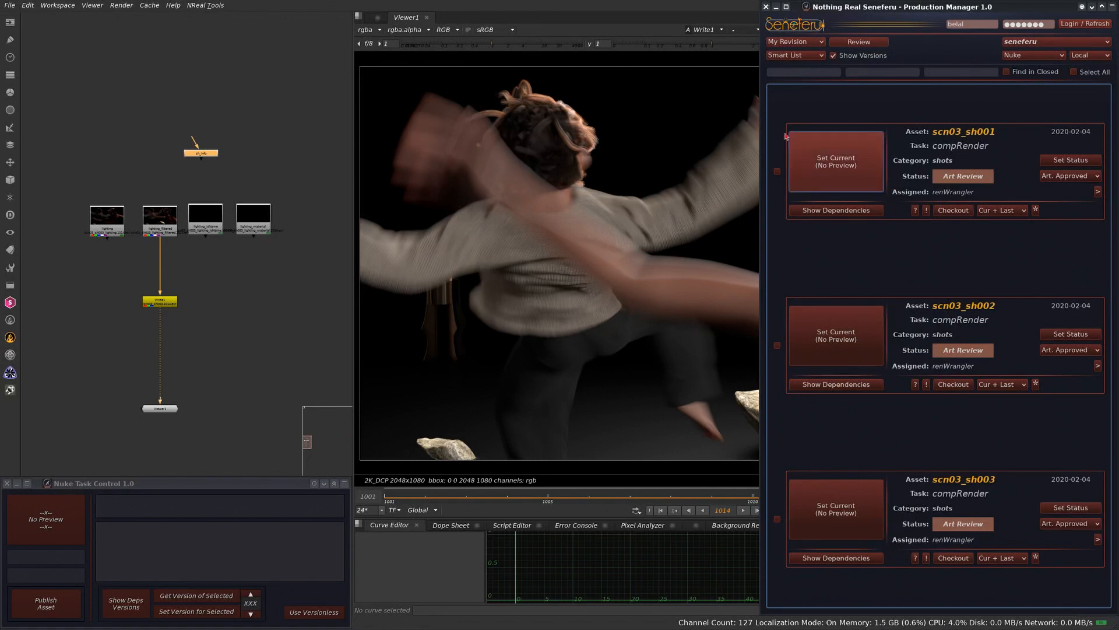
Select all the listed scn03 compRender tasks and load them together for review
{"action": "left_click", "coordinate": [1073, 72]}
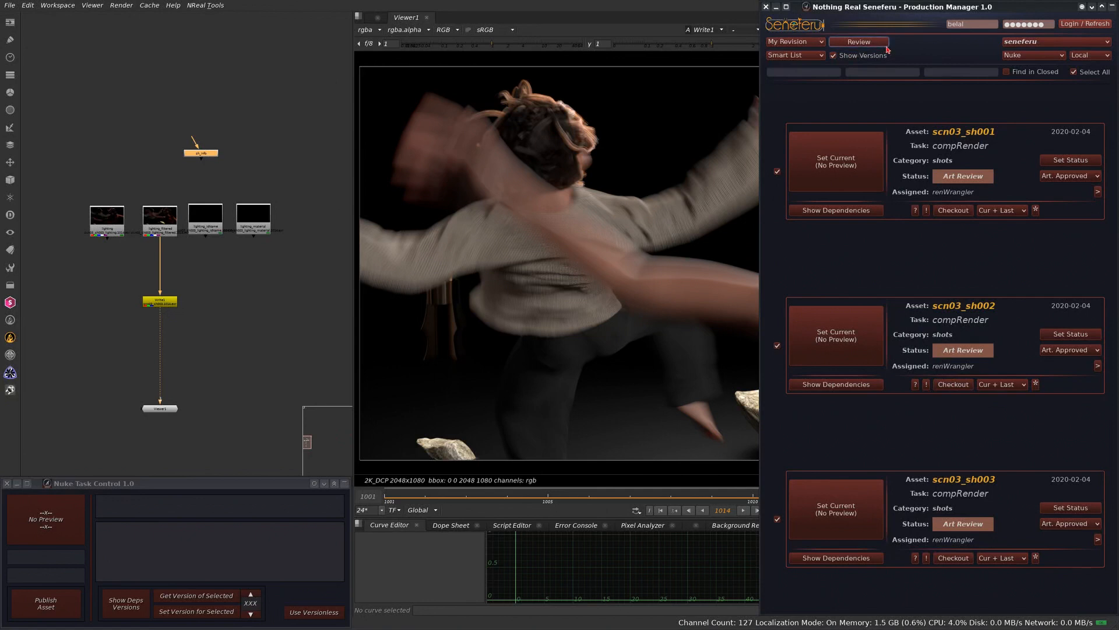
{"action": "left_click", "coordinate": [886, 44]}
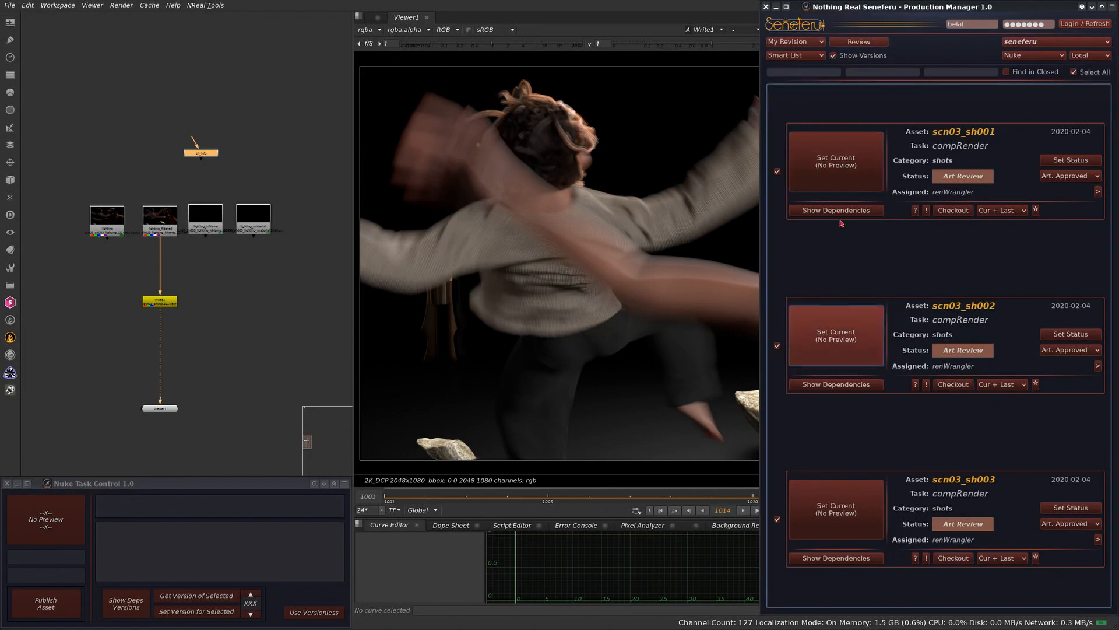
{"action": "left_click", "coordinate": [839, 143]}
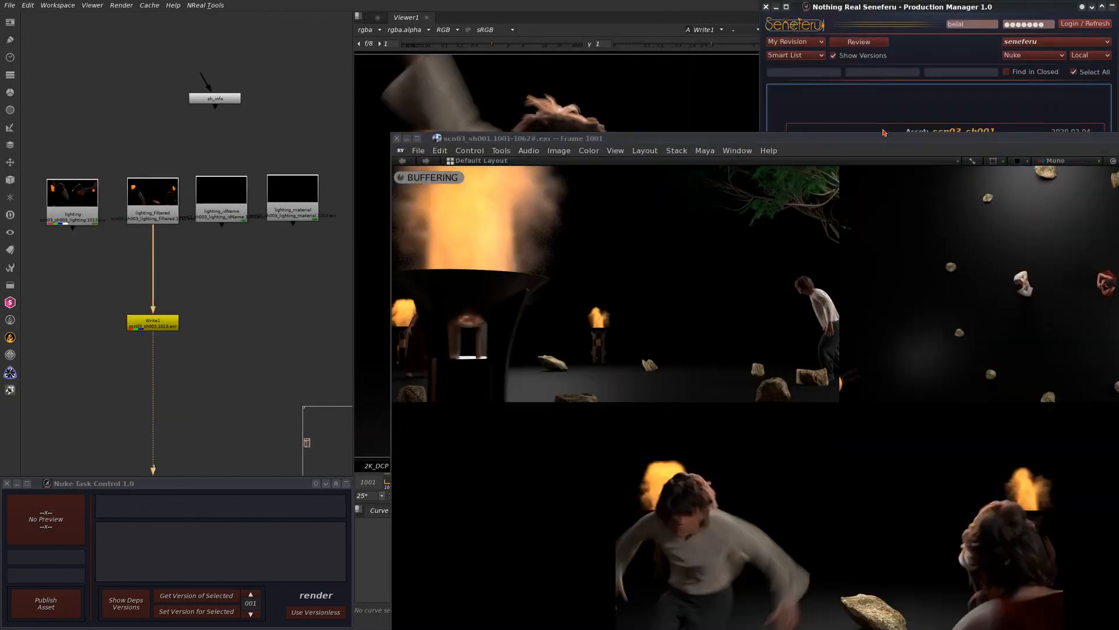
Reposition the review player window and switch its playback view to Default Sequence
{"action": "left_click", "coordinate": [967, 138]}
{"action": "left_click_drag", "start_coordinate": [705, 69], "coordinate": [805, 7]}
{"action": "left_click", "coordinate": [435, 29]}
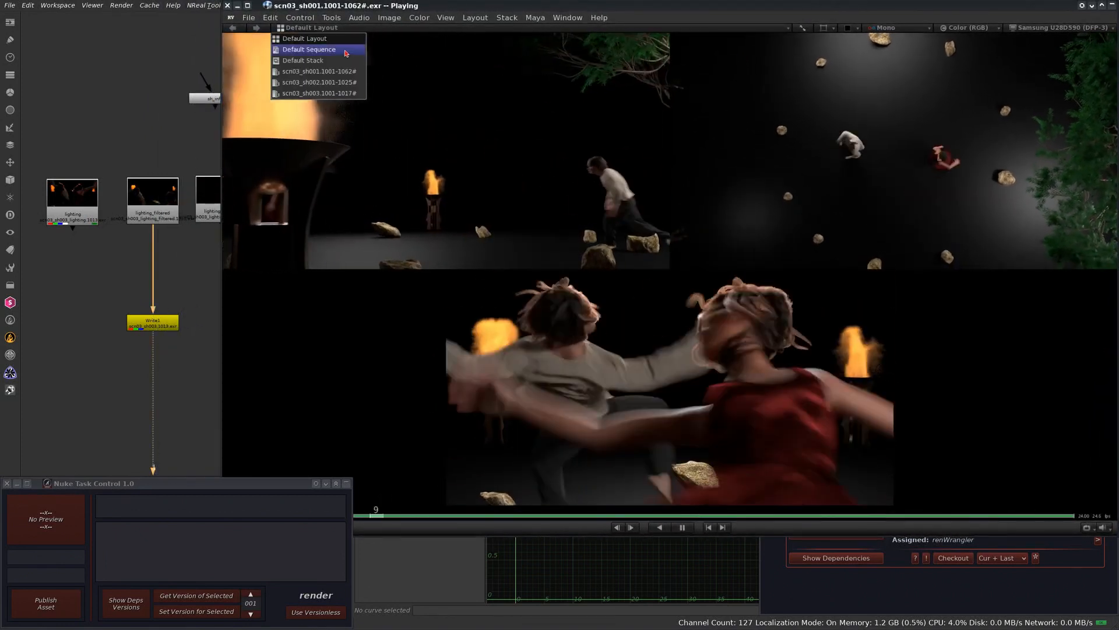
{"action": "left_click", "coordinate": [309, 50]}
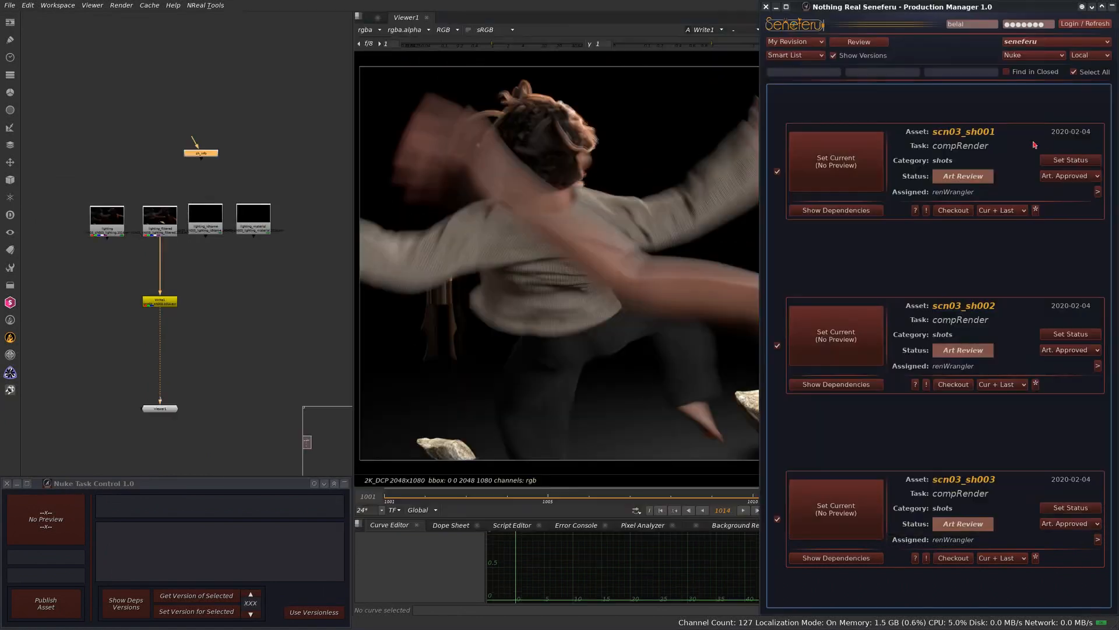
Examine the approval status choices of the scn03_sh001 and scn03_sh002 compRender tasks and the available task list views
{"action": "left_click", "coordinate": [1070, 175]}
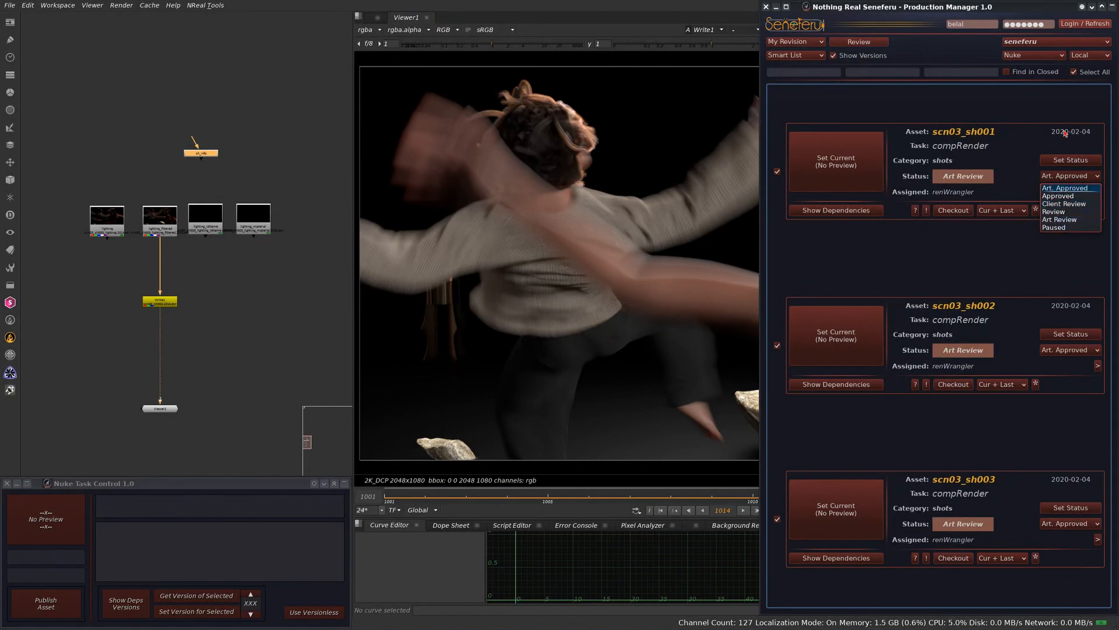
{"action": "left_click", "coordinate": [1064, 188]}
{"action": "left_click", "coordinate": [1065, 350]}
{"action": "left_click", "coordinate": [1051, 330]}
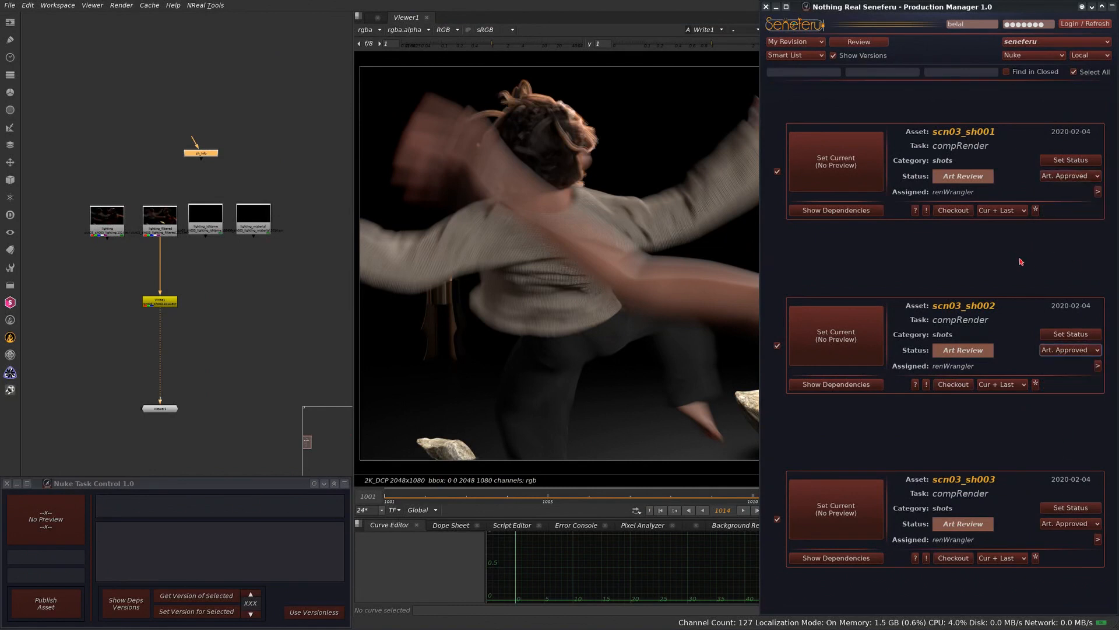
{"action": "left_click", "coordinate": [1062, 176]}
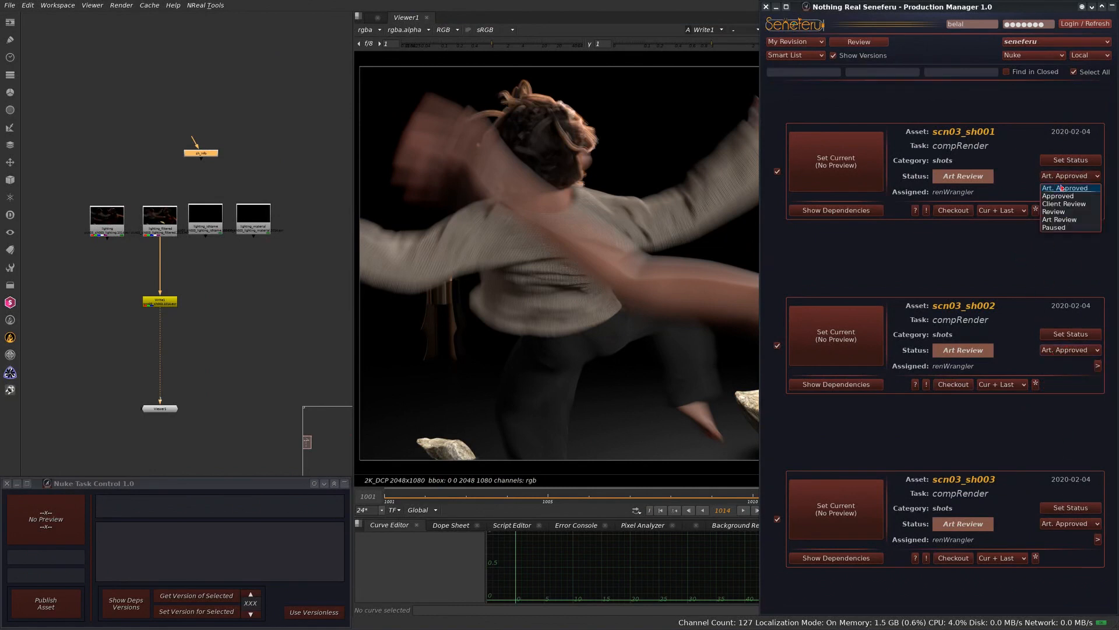
{"action": "left_click", "coordinate": [1046, 138]}
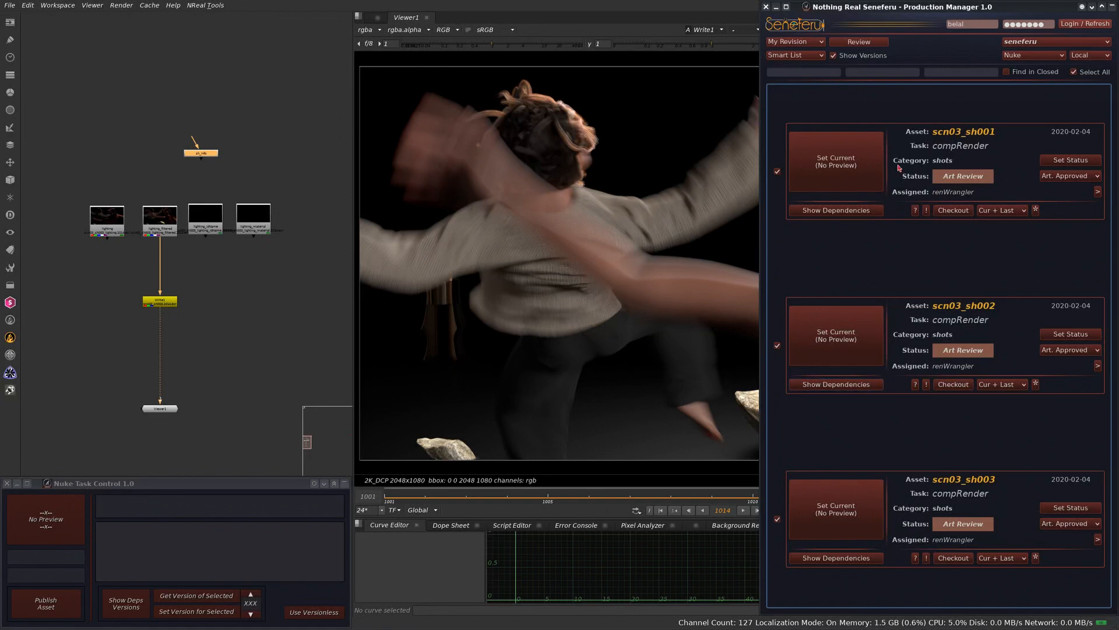
{"action": "left_click", "coordinate": [801, 42]}
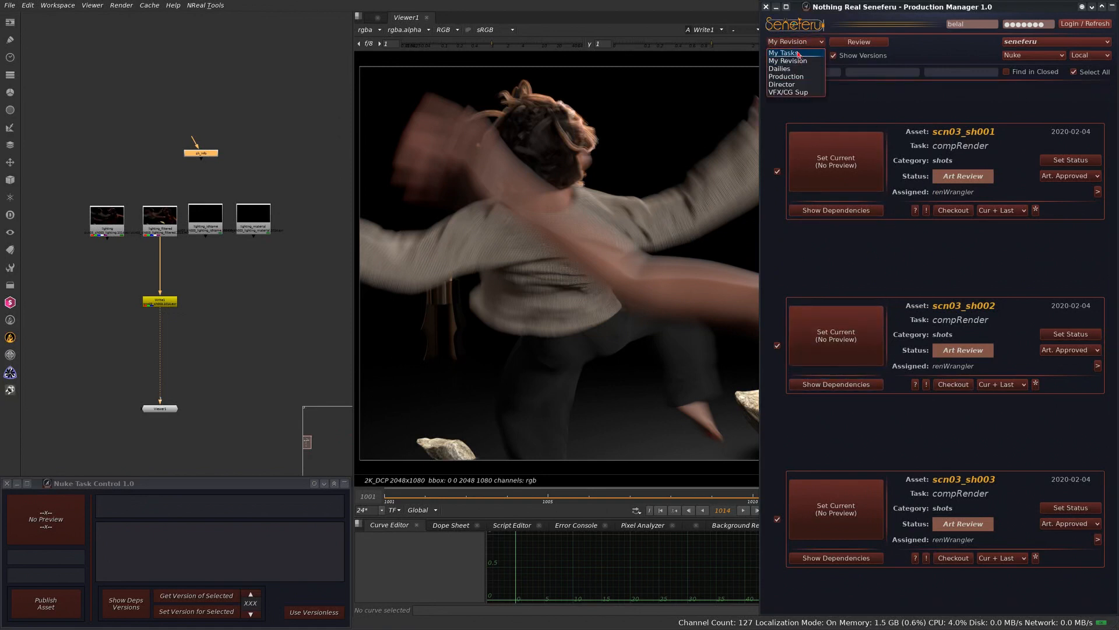
{"action": "left_click", "coordinate": [984, 253]}
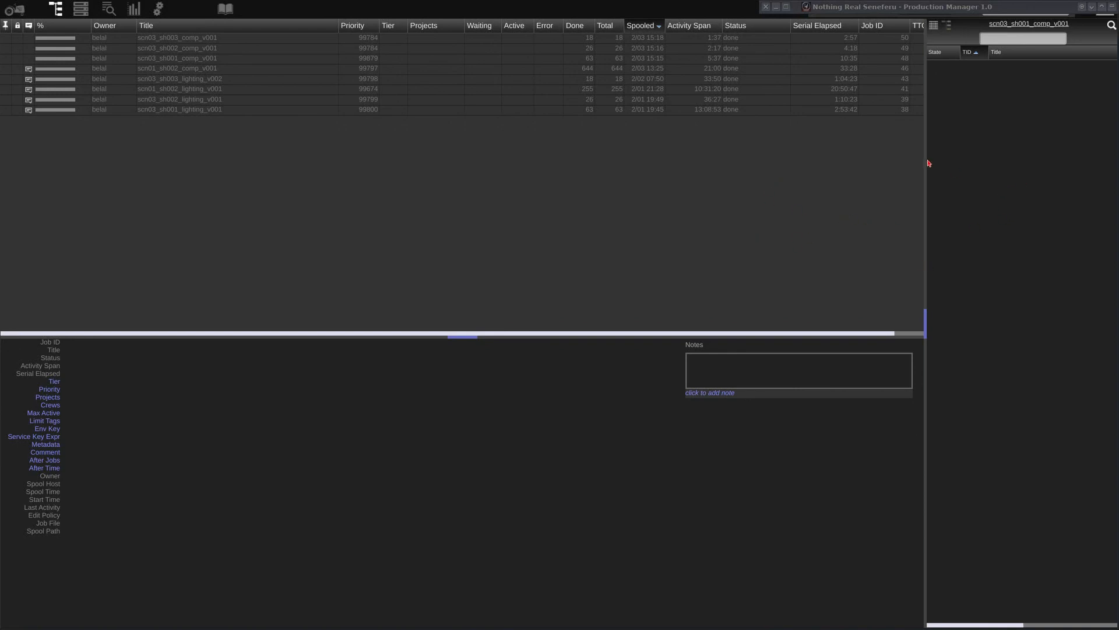
Inspect the frame tasks of the scn01_sh002_lighting_v001 job in the render queue
{"action": "left_click", "coordinate": [811, 88]}
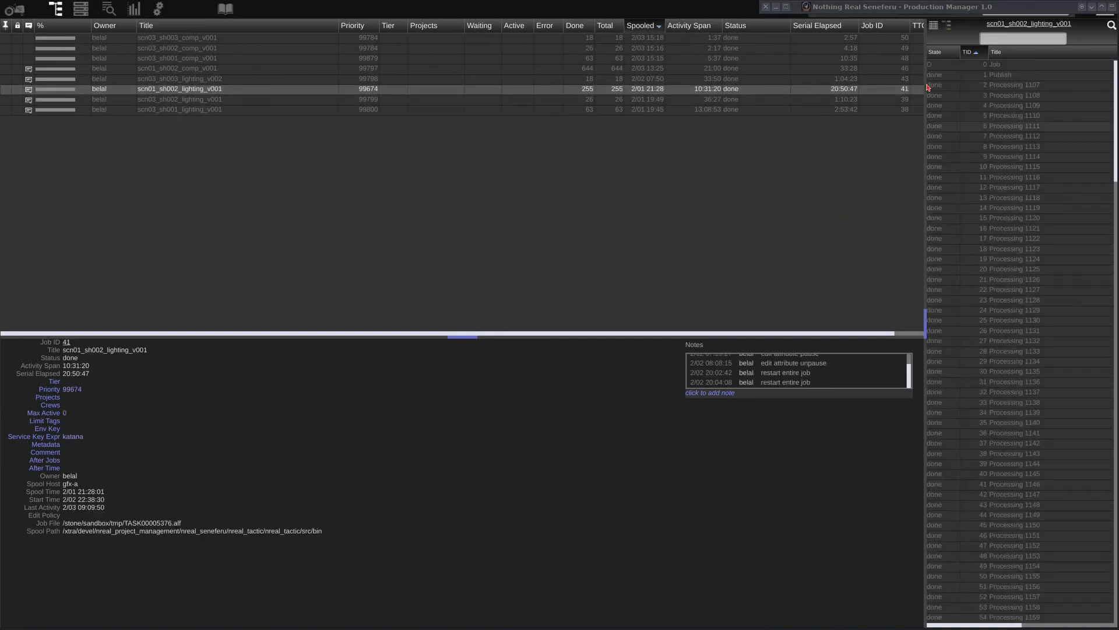
{"action": "left_click", "coordinate": [1009, 76]}
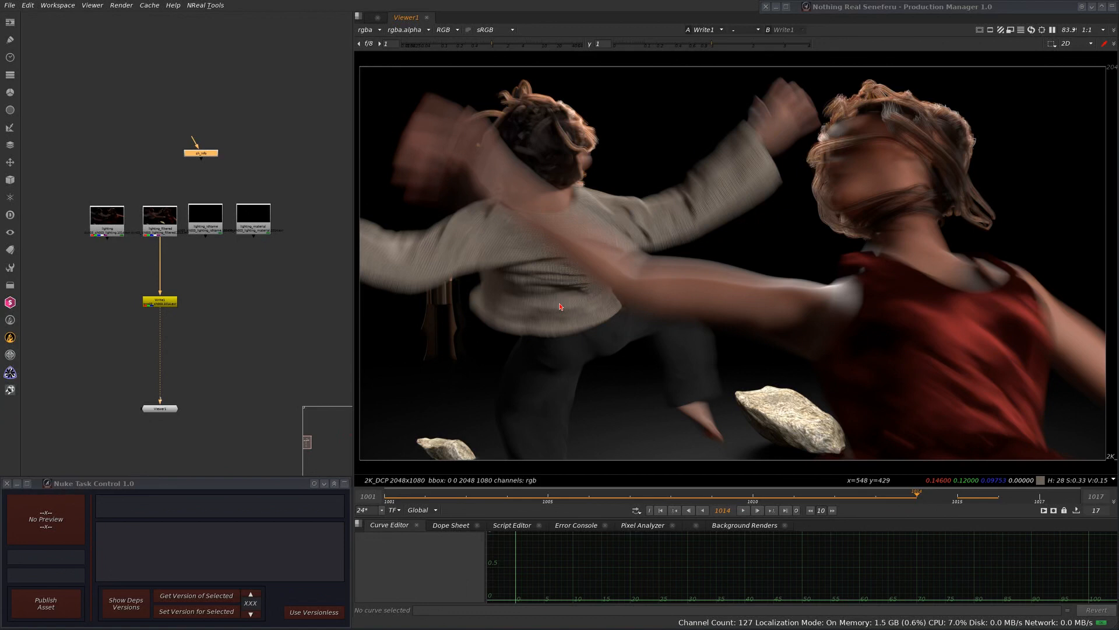
Switch the Production Manager to My Tasks and filter by task "com" and asset "scn"
{"action": "mouse_move", "coordinate": [944, 7]}
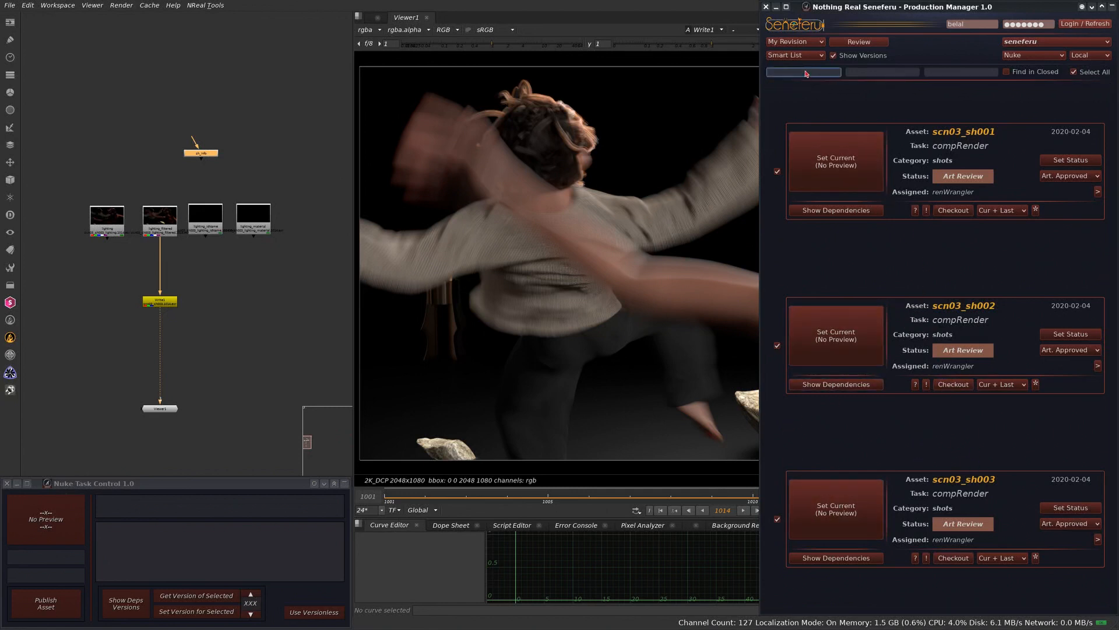
{"action": "left_click", "coordinate": [809, 43]}
{"action": "left_click", "coordinate": [809, 58]}
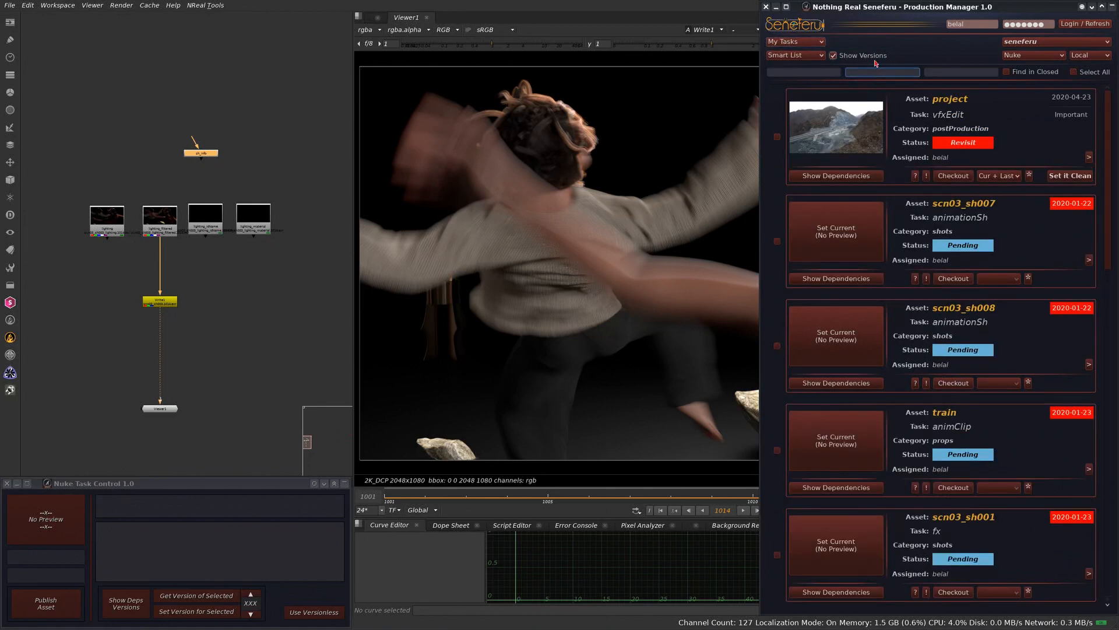
{"action": "type", "text": "com"}
{"action": "key", "text": "Tab"}
{"action": "key", "text": "Tab"}
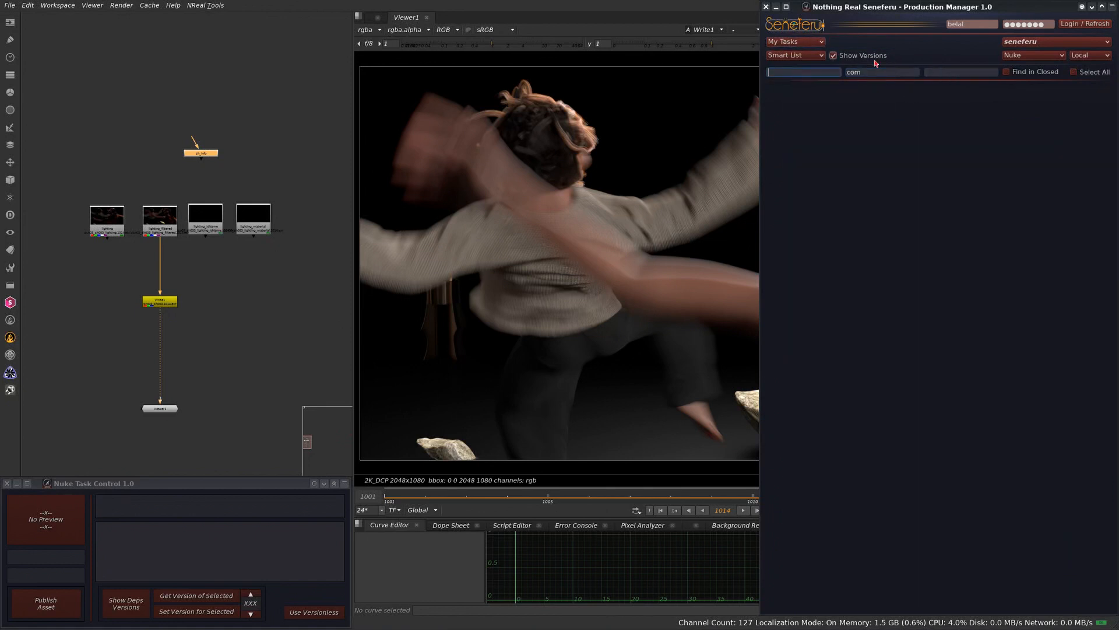
{"action": "type", "text": "scn"}
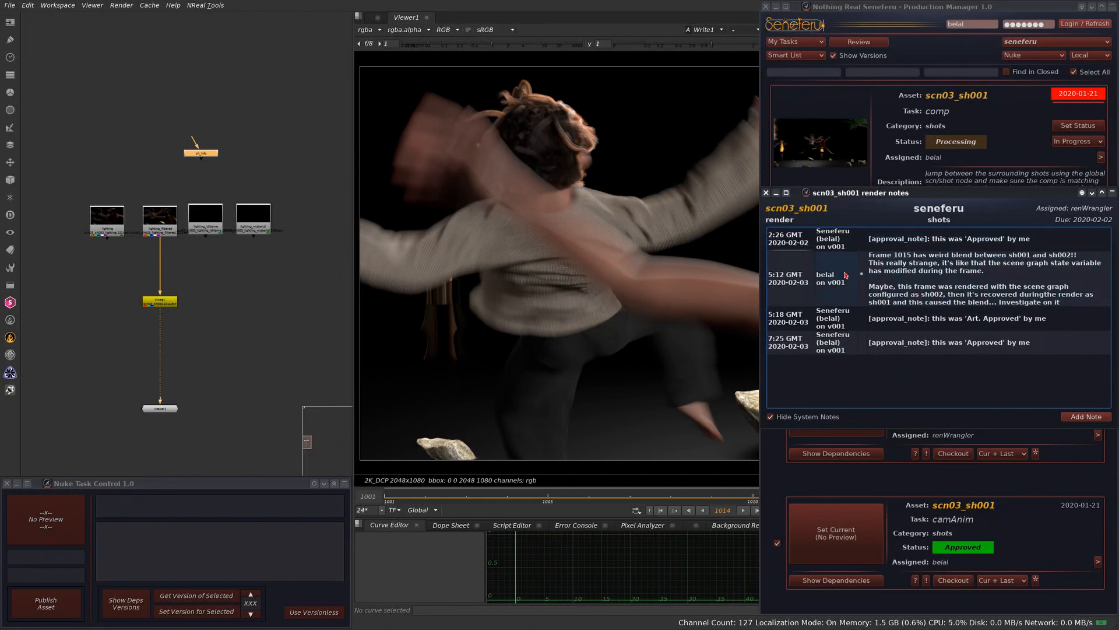
{"action": "left_click", "coordinate": [1078, 415]}
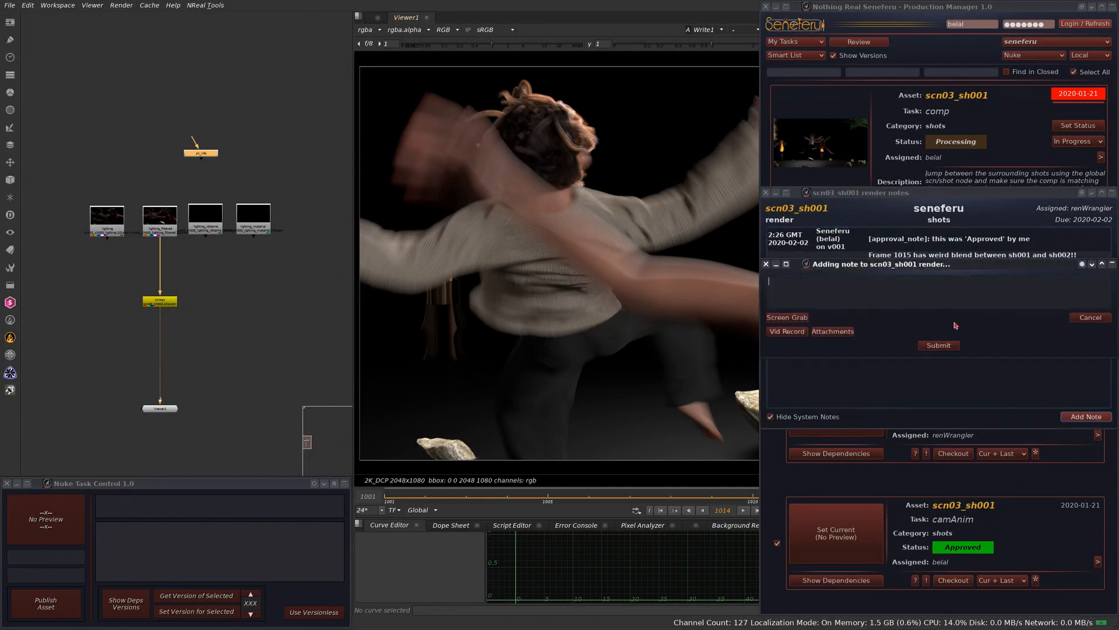
{"action": "type", "text": "adadf asd"}
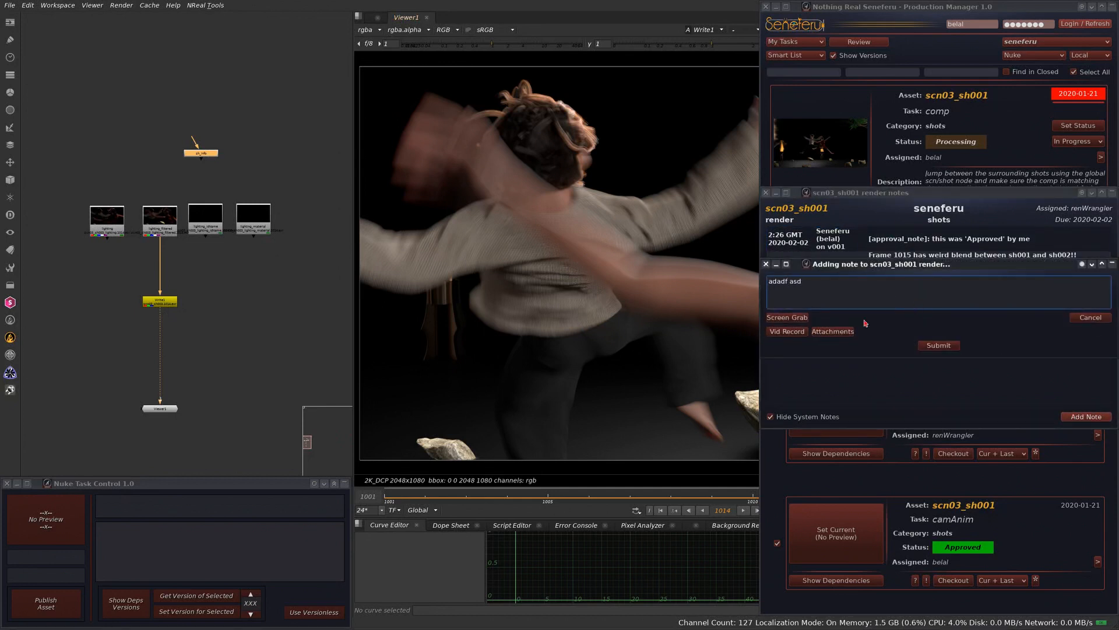
{"action": "left_click", "coordinate": [802, 317]}
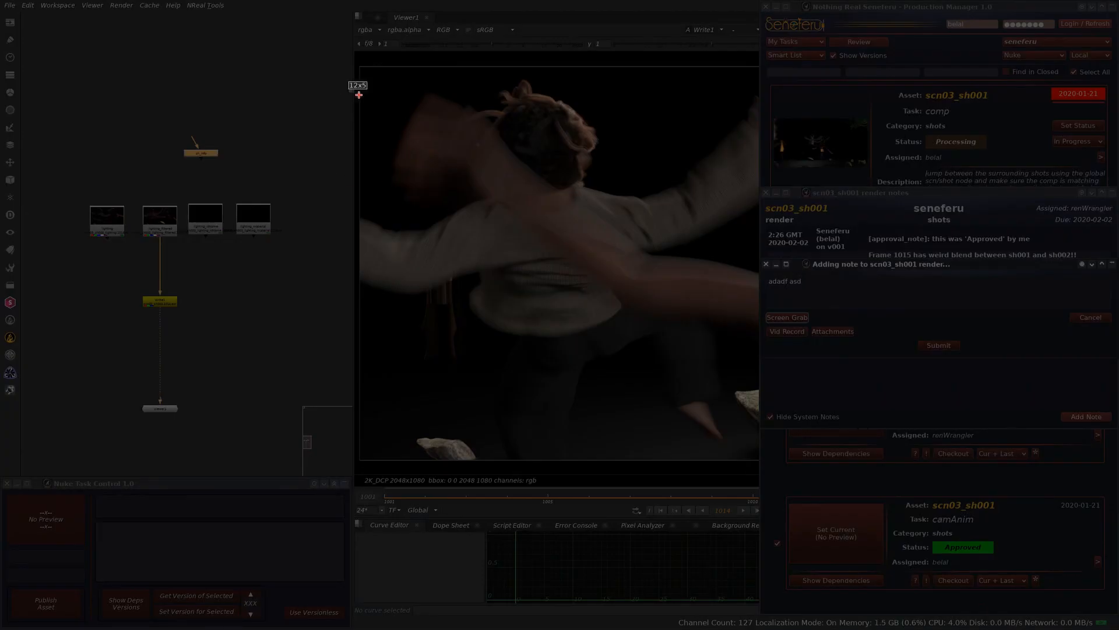
{"action": "left_click_drag", "start_coordinate": [359, 94], "coordinate": [713, 340]}
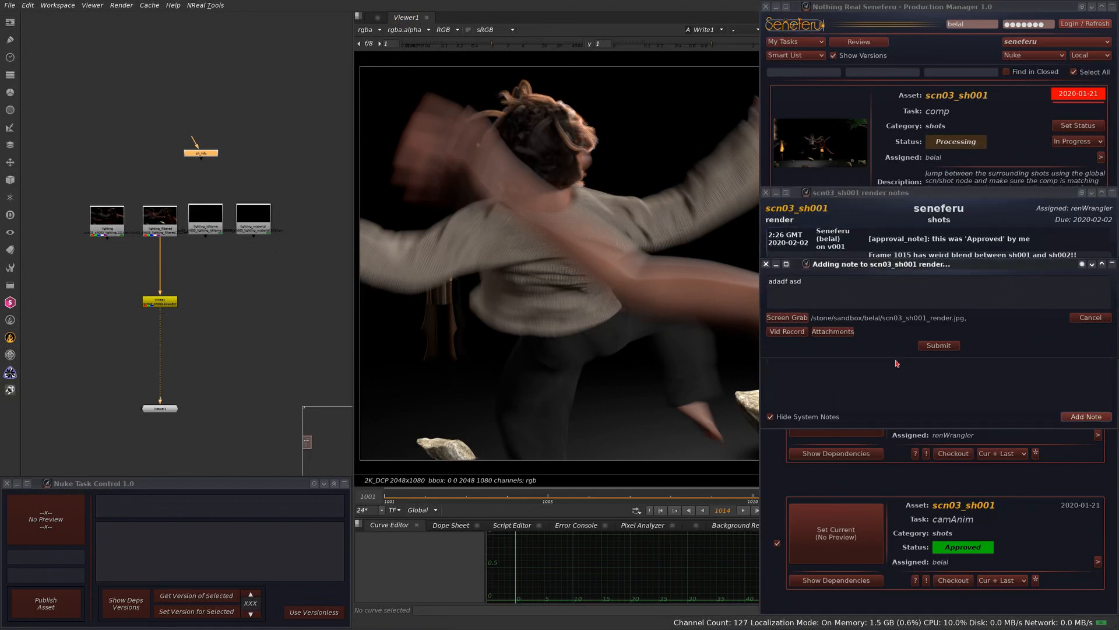
{"action": "left_click_drag", "start_coordinate": [921, 234], "coordinate": [497, 121]}
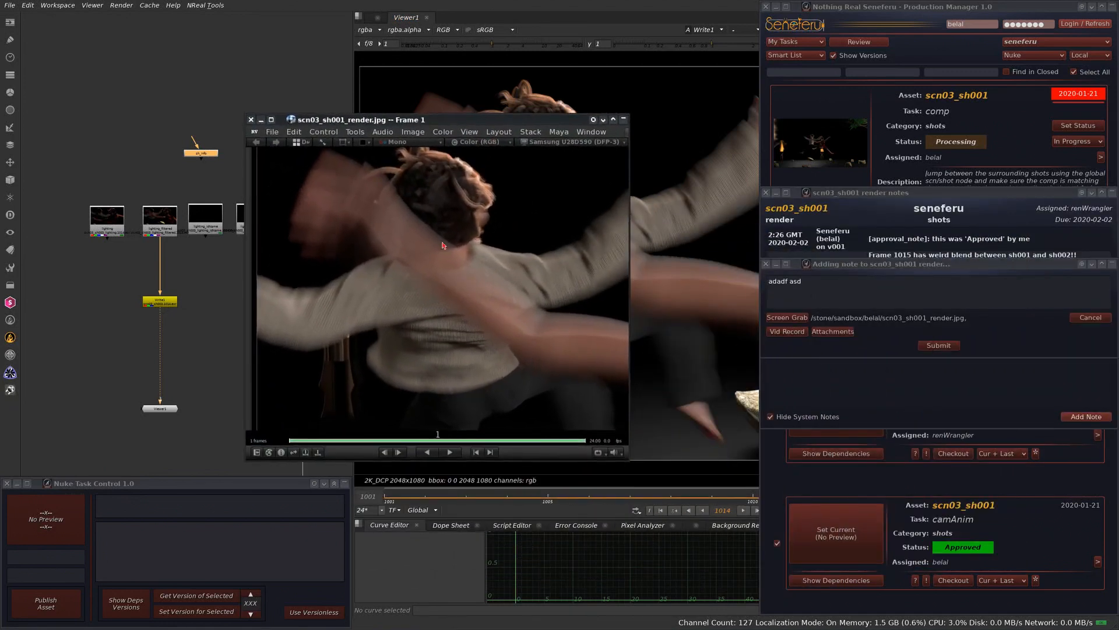
{"action": "left_click", "coordinate": [251, 120]}
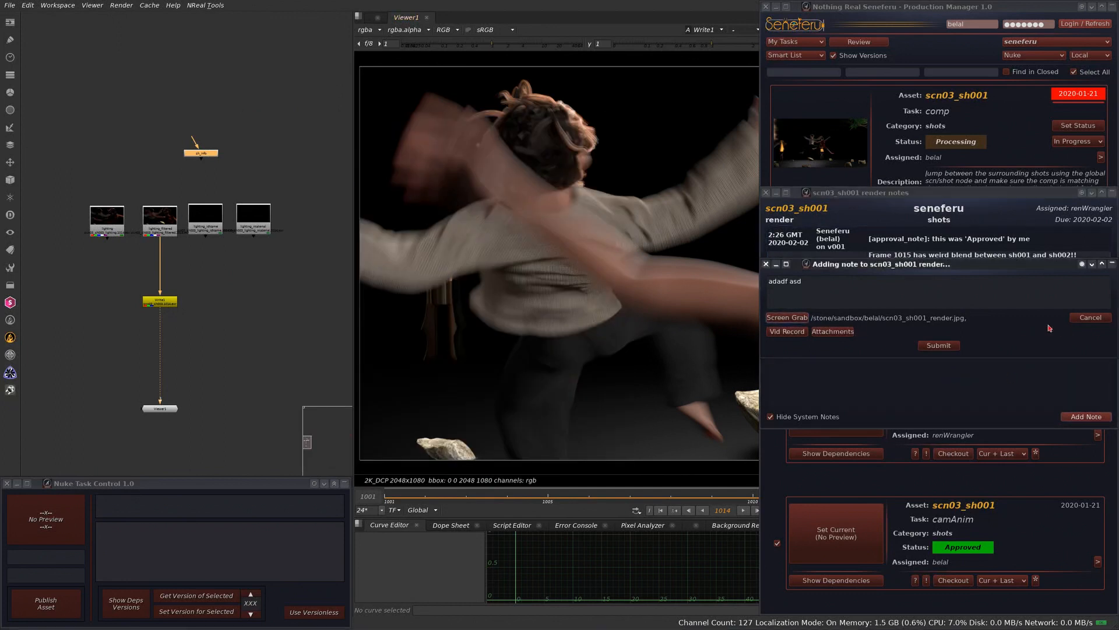
{"action": "left_click", "coordinate": [1090, 317]}
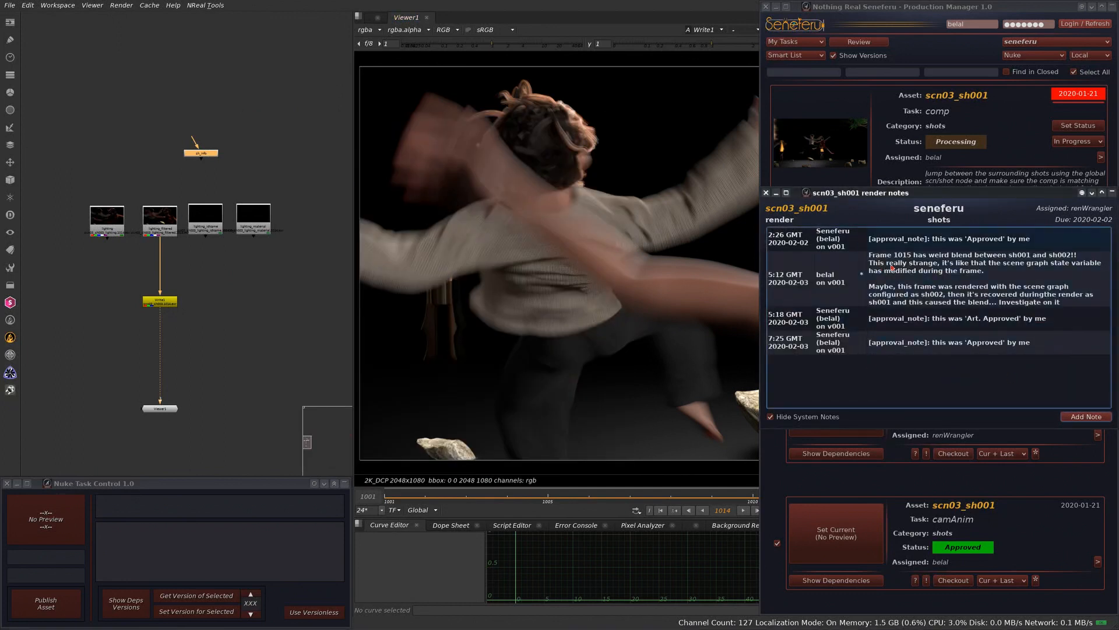
Save the frame 1015 note's image attachment to the home Documents folder, then view the image and close it
{"action": "double_click", "coordinate": [863, 278]}
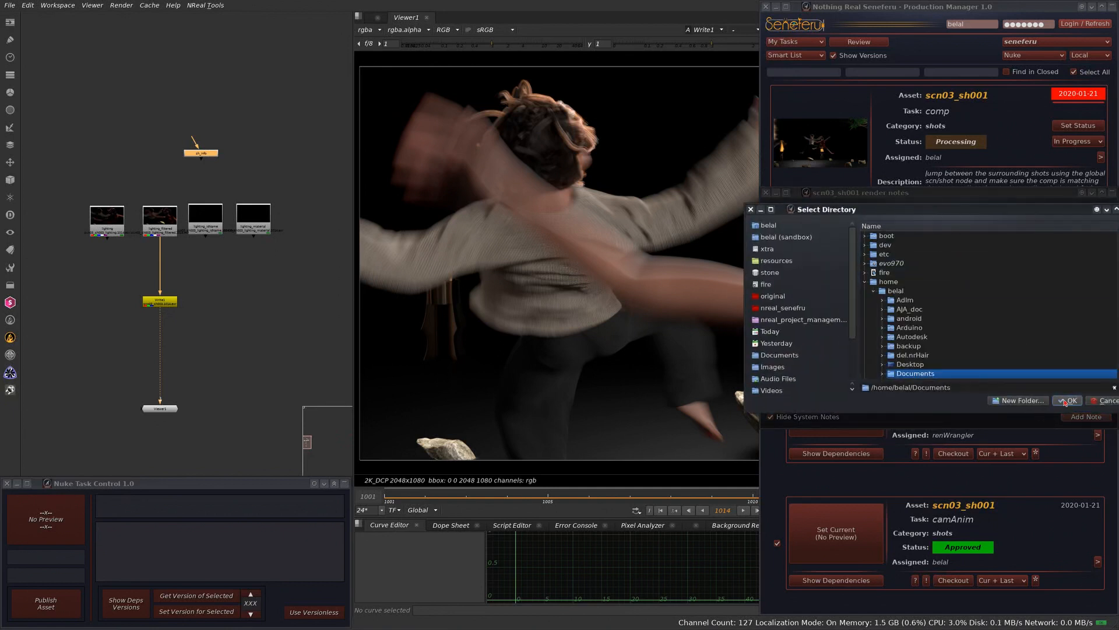
{"action": "left_click", "coordinate": [1068, 400]}
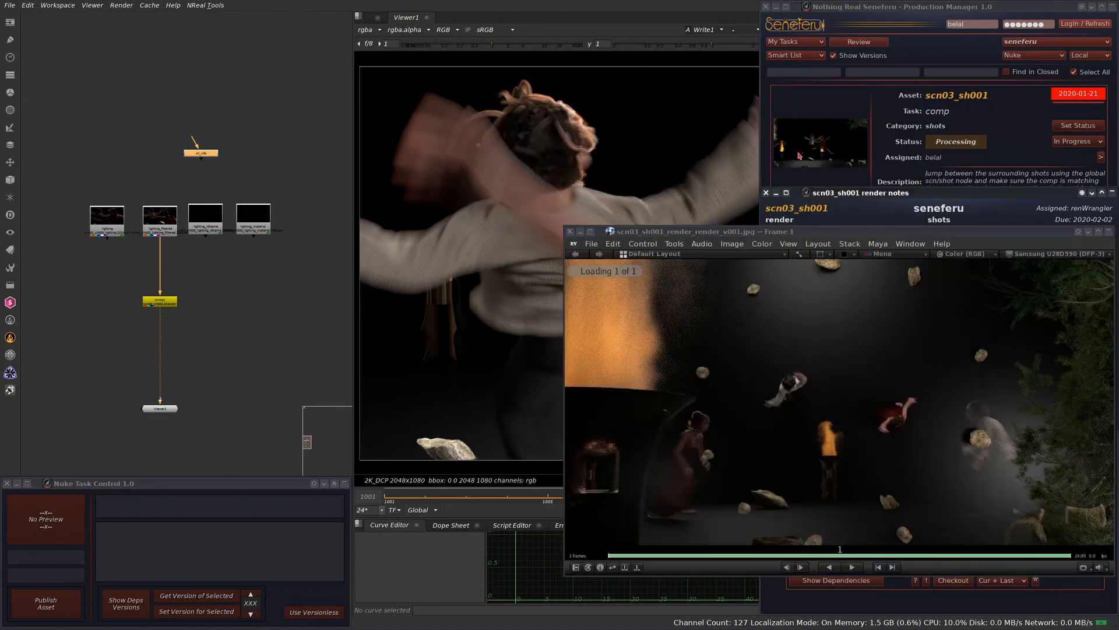
{"action": "left_click_drag", "start_coordinate": [839, 230], "coordinate": [376, 65]}
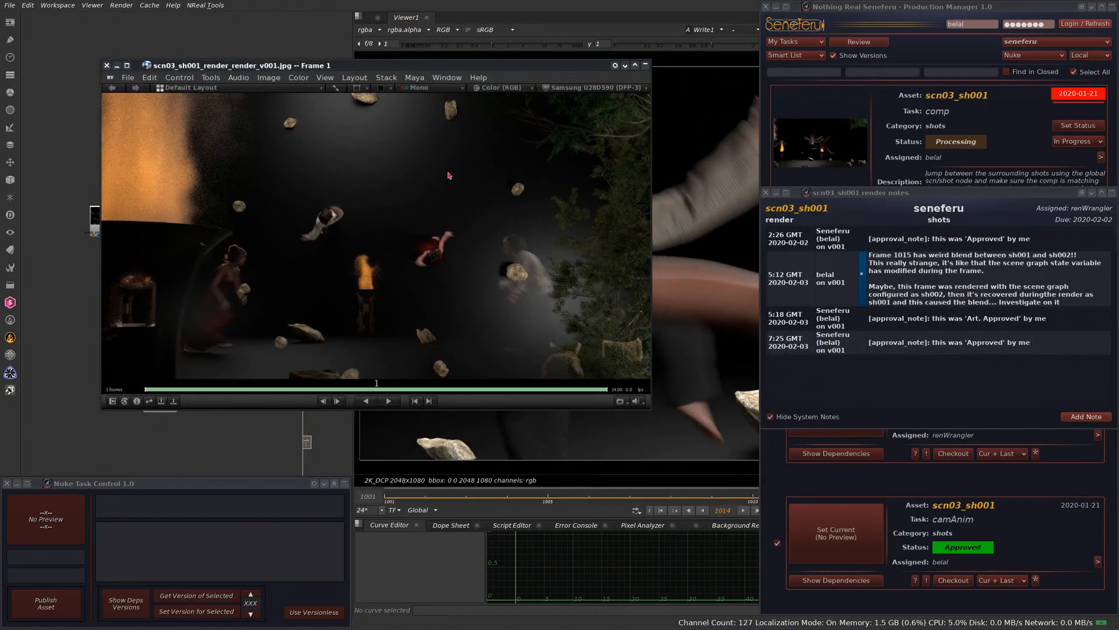
{"action": "left_click", "coordinate": [928, 285]}
{"action": "left_click", "coordinate": [107, 65]}
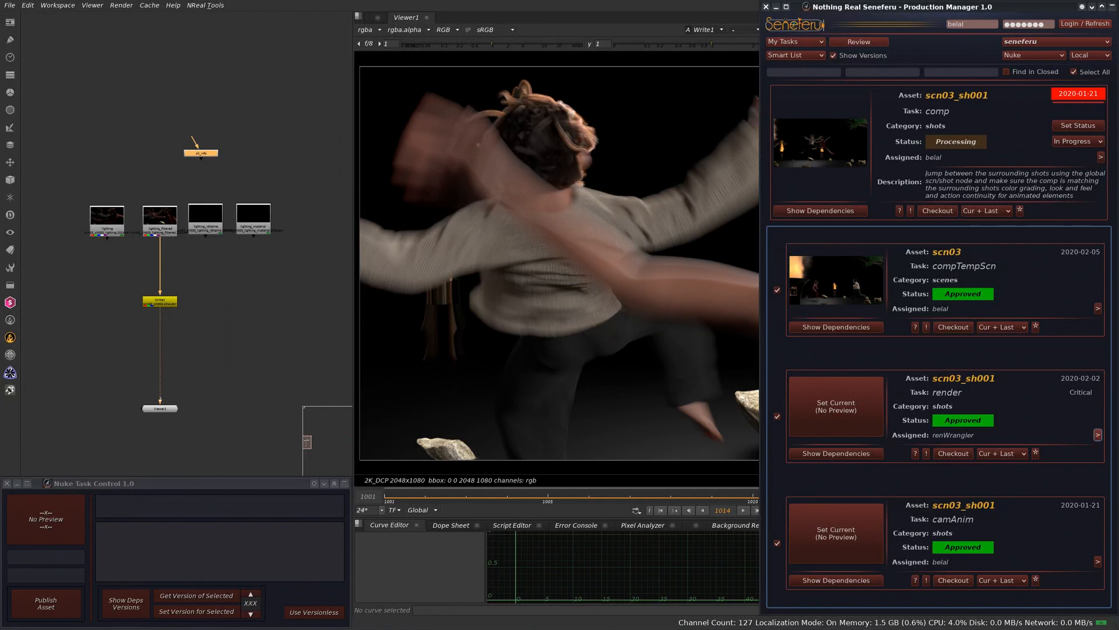
Move the scn03_sh001 render notes window clear of the task list and examine the frame 1015 note
{"action": "left_click_drag", "start_coordinate": [994, 197], "coordinate": [515, 203]}
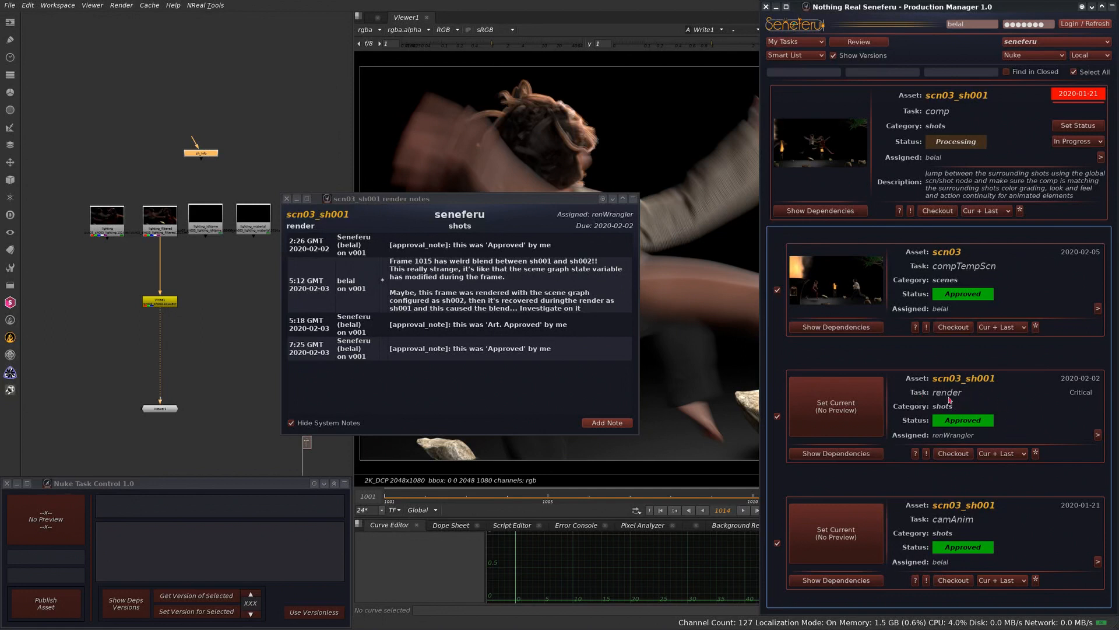
{"action": "left_click", "coordinate": [491, 309]}
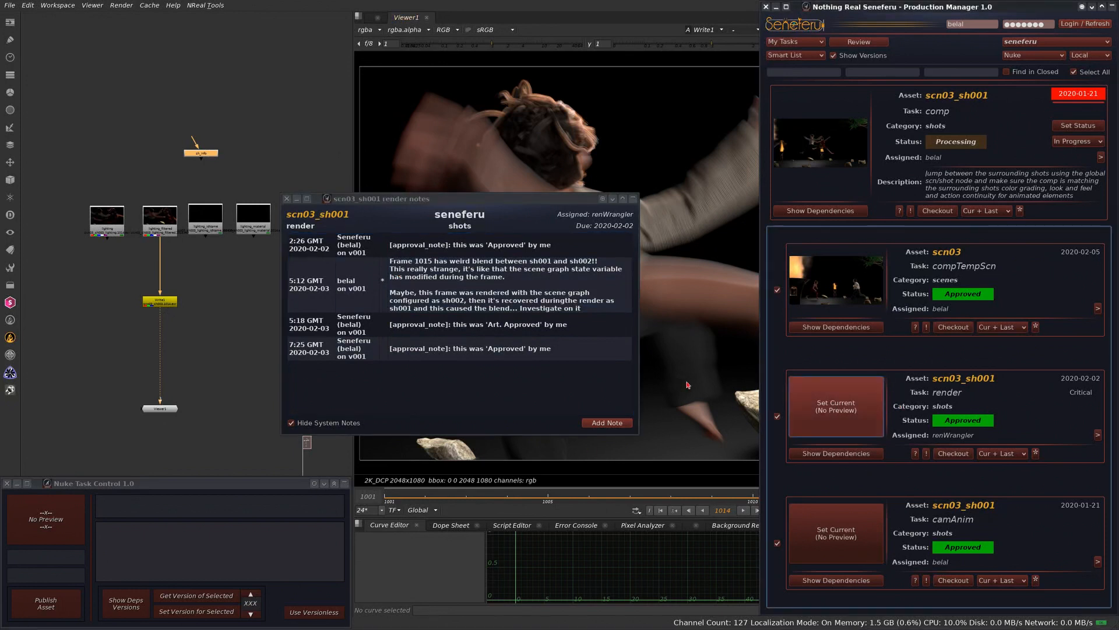
Reread the frame 1015 note and approval notes beside the scn03_sh001 render task, then close the render notes window
{"action": "left_click", "coordinate": [215, 275]}
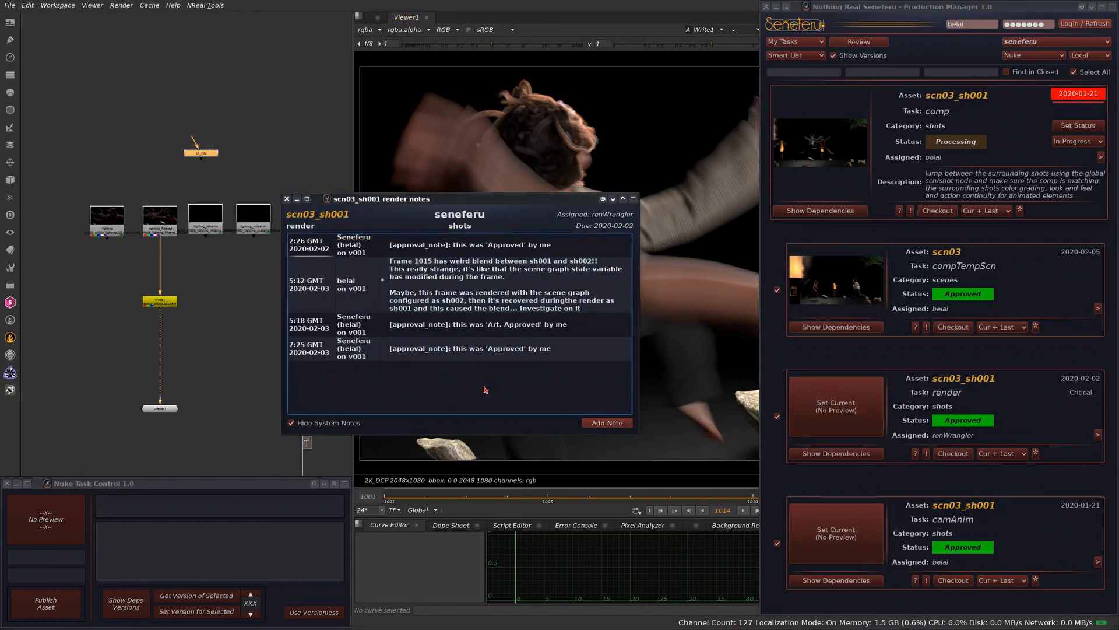
{"action": "left_click", "coordinate": [898, 403]}
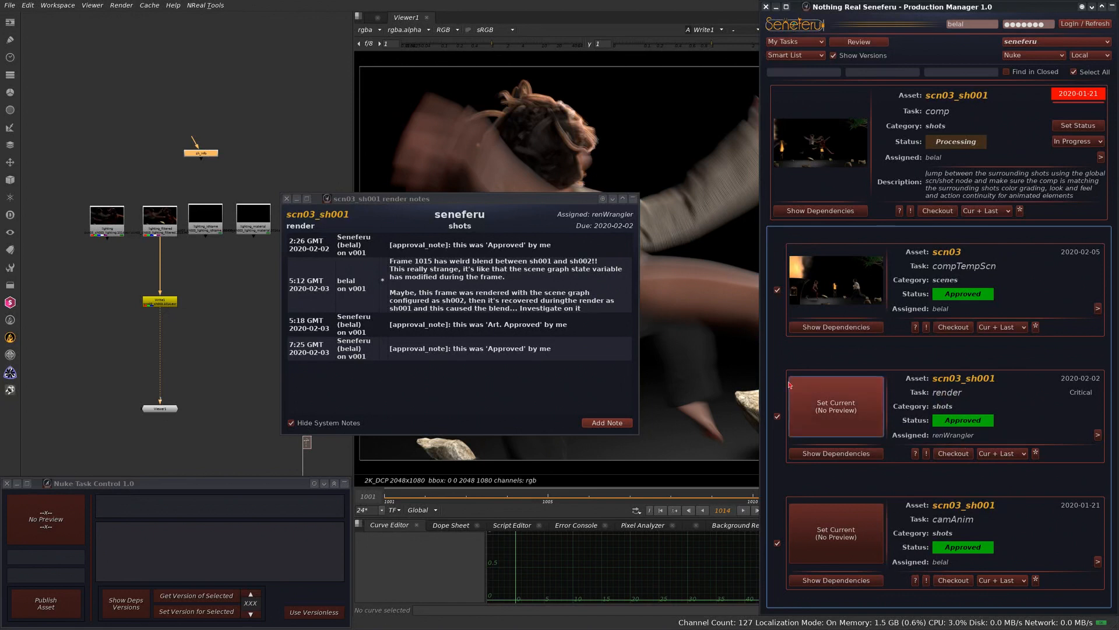
{"action": "left_click", "coordinate": [498, 350]}
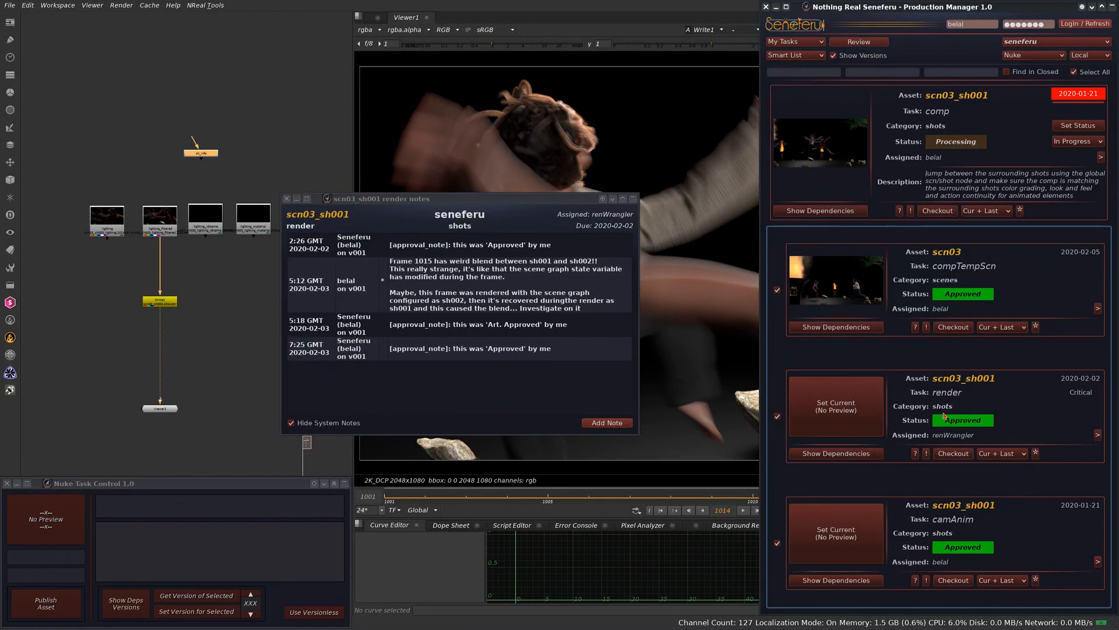
{"action": "left_click", "coordinate": [557, 199]}
{"action": "left_click_drag", "start_coordinate": [555, 200], "coordinate": [629, 251]}
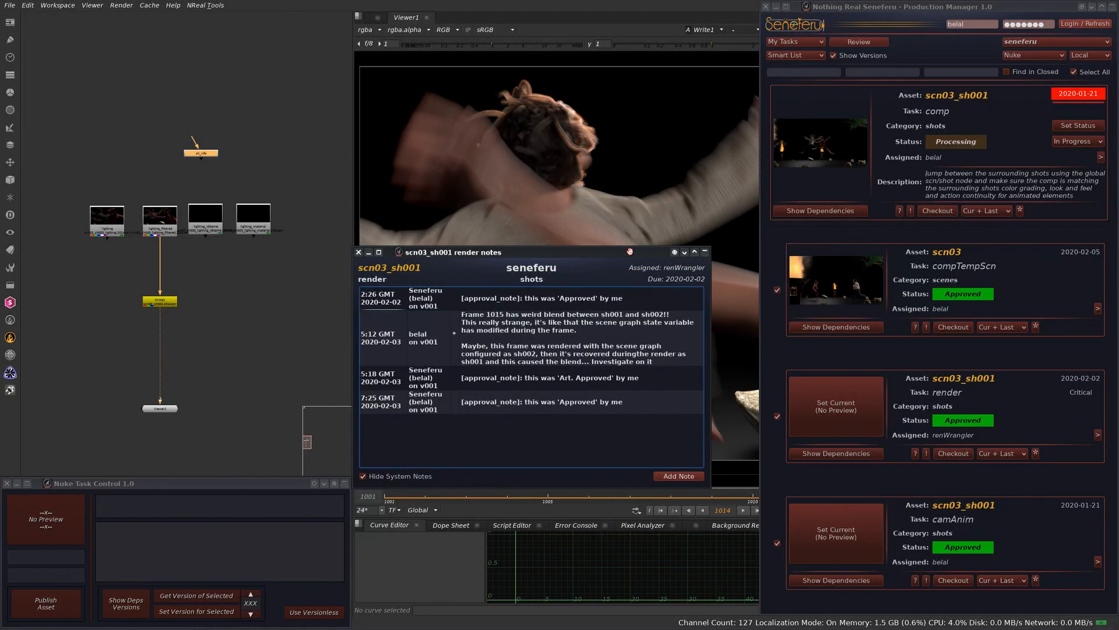
{"action": "left_click_drag", "start_coordinate": [629, 251], "coordinate": [671, 228]}
{"action": "left_click", "coordinate": [877, 367]}
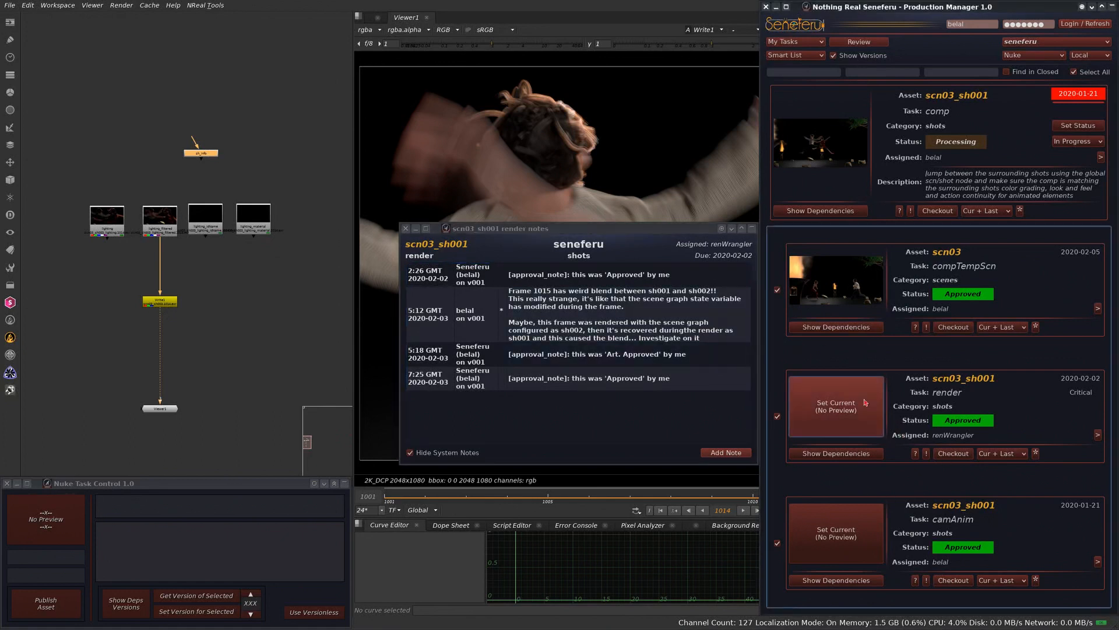
{"action": "left_click", "coordinate": [614, 361]}
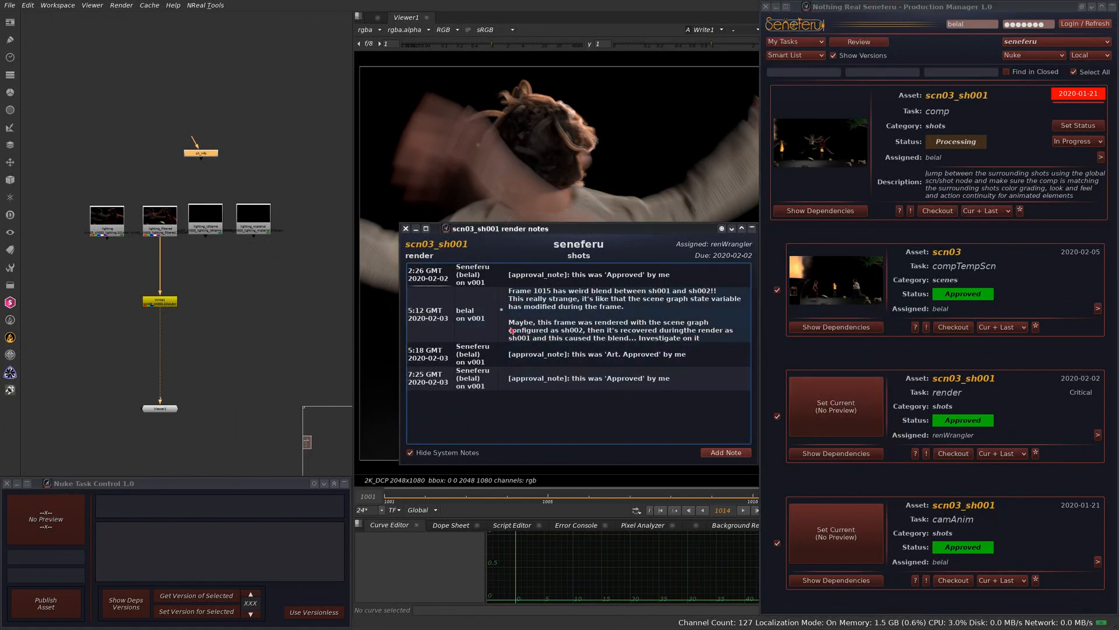
{"action": "left_click", "coordinate": [406, 229]}
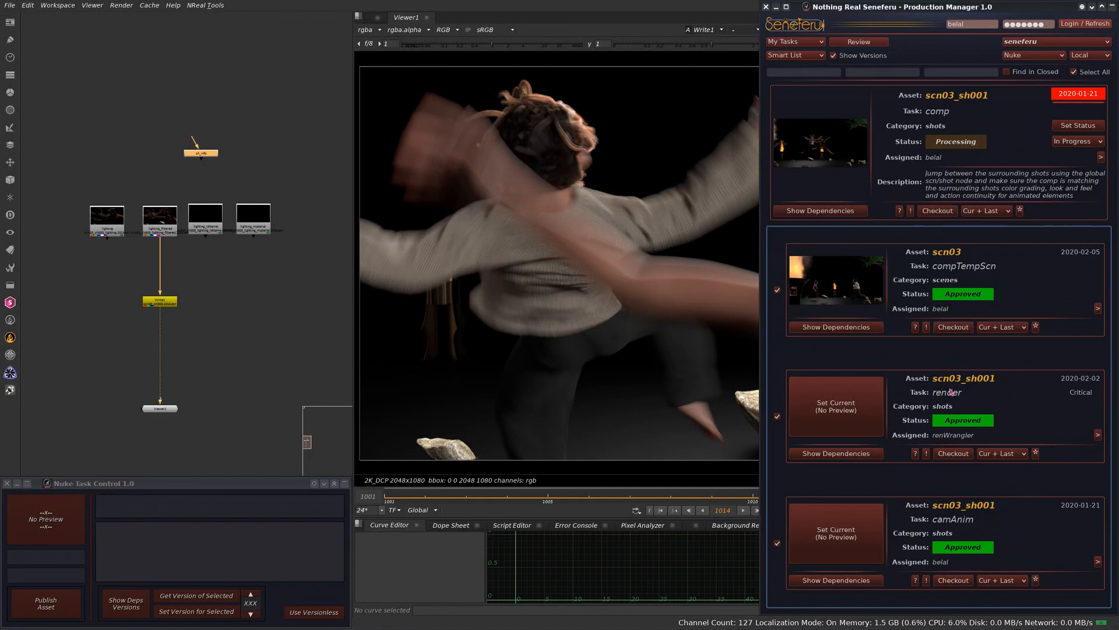
Leave the dependencies of the scn03_sh001 comp task and return to the filtered My Tasks list
{"action": "double_click", "coordinate": [980, 380]}
{"action": "key", "text": "ctrl+c"}
{"action": "left_click", "coordinate": [979, 383]}
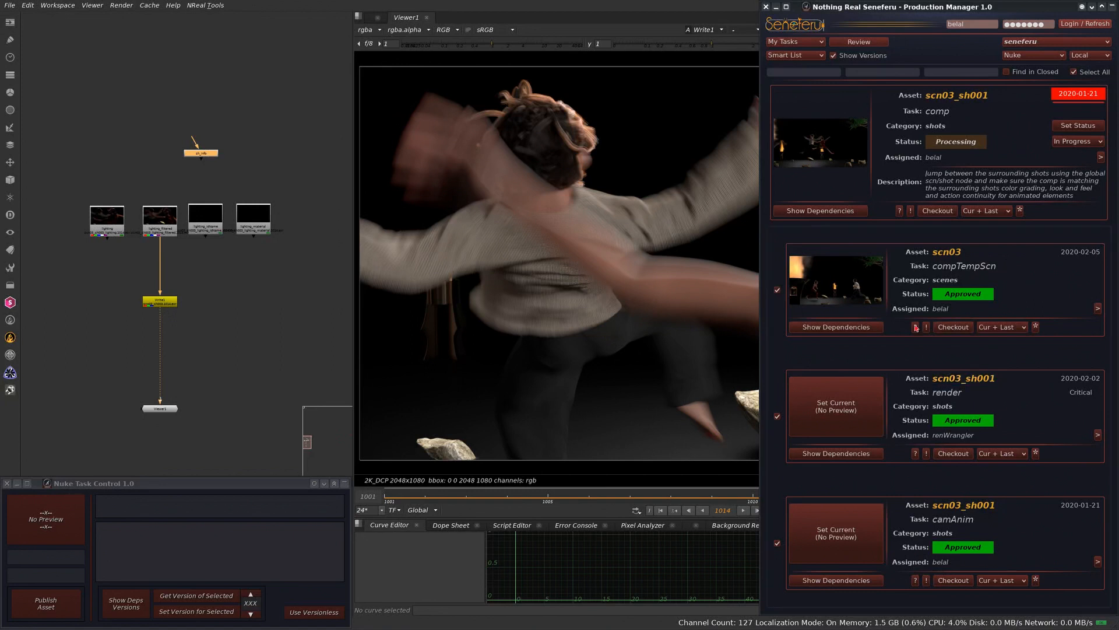
{"action": "double_click", "coordinate": [983, 383]}
{"action": "middle_click", "coordinate": [818, 73]}
{"action": "left_click", "coordinate": [893, 75]}
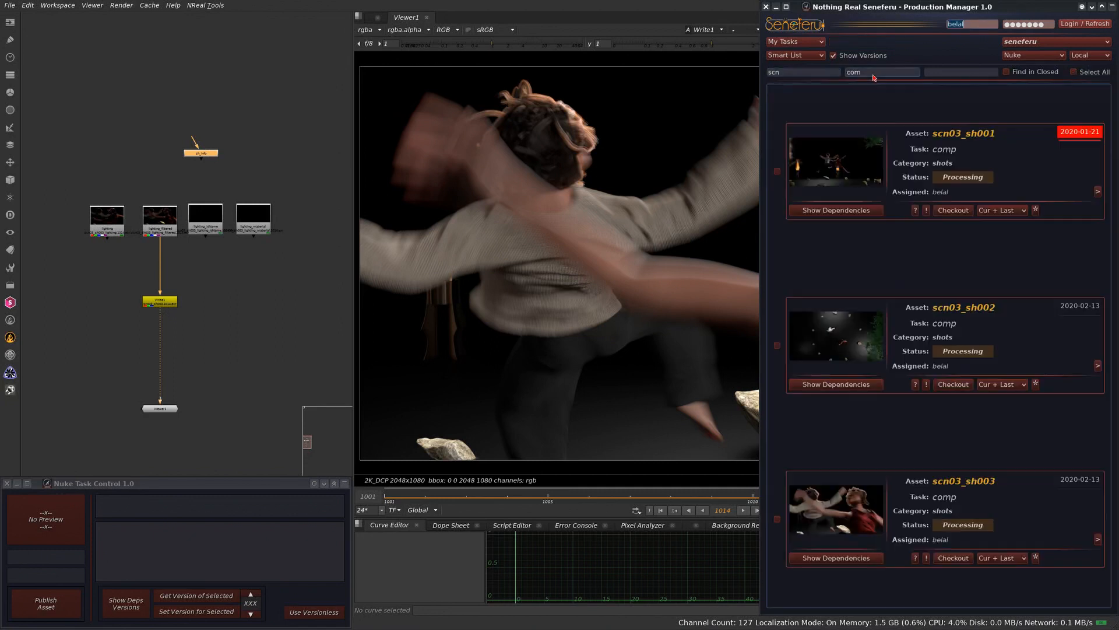
Filter the task list by asset "scn03_sh001" and task "ligh"
{"action": "double_click", "coordinate": [873, 74]}
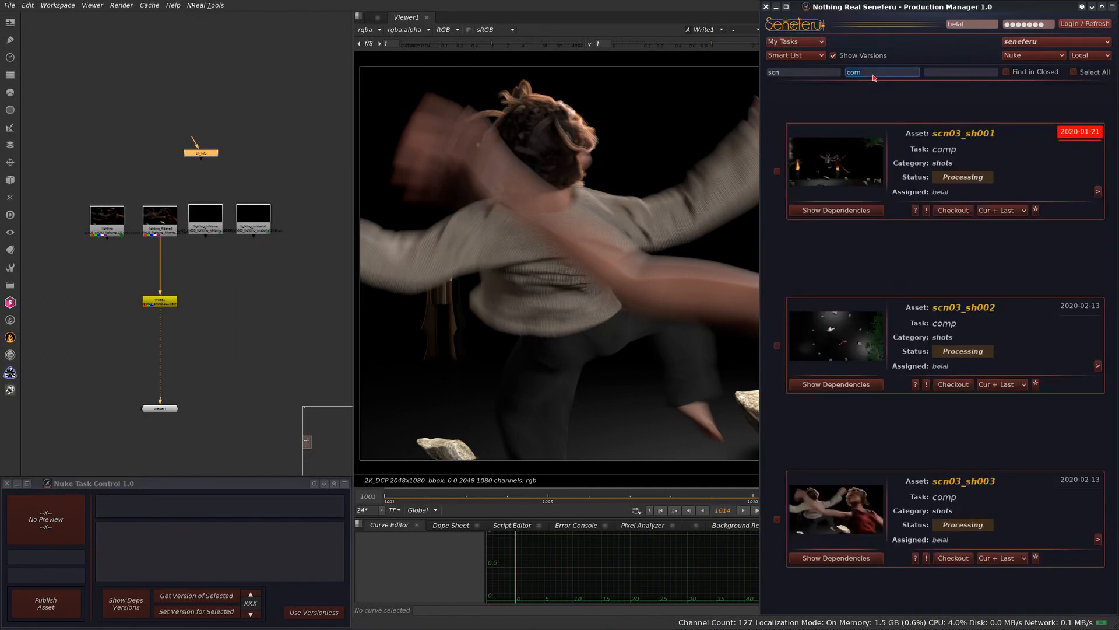
{"action": "type", "text": "ligh"}
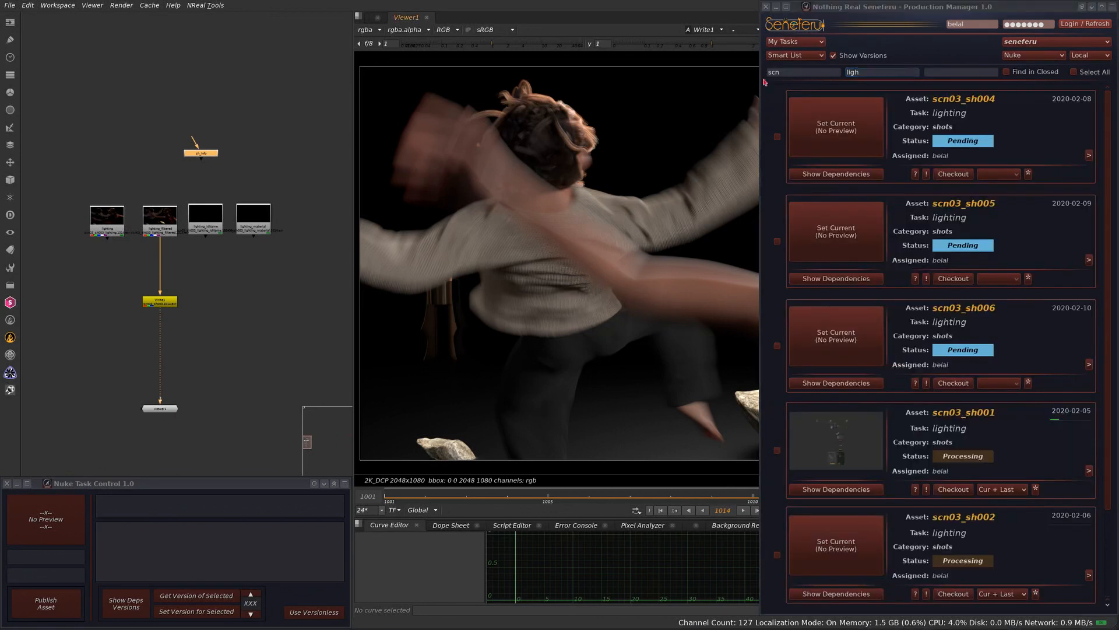
{"action": "left_click", "coordinate": [808, 72]}
{"action": "type", "text": "03"}
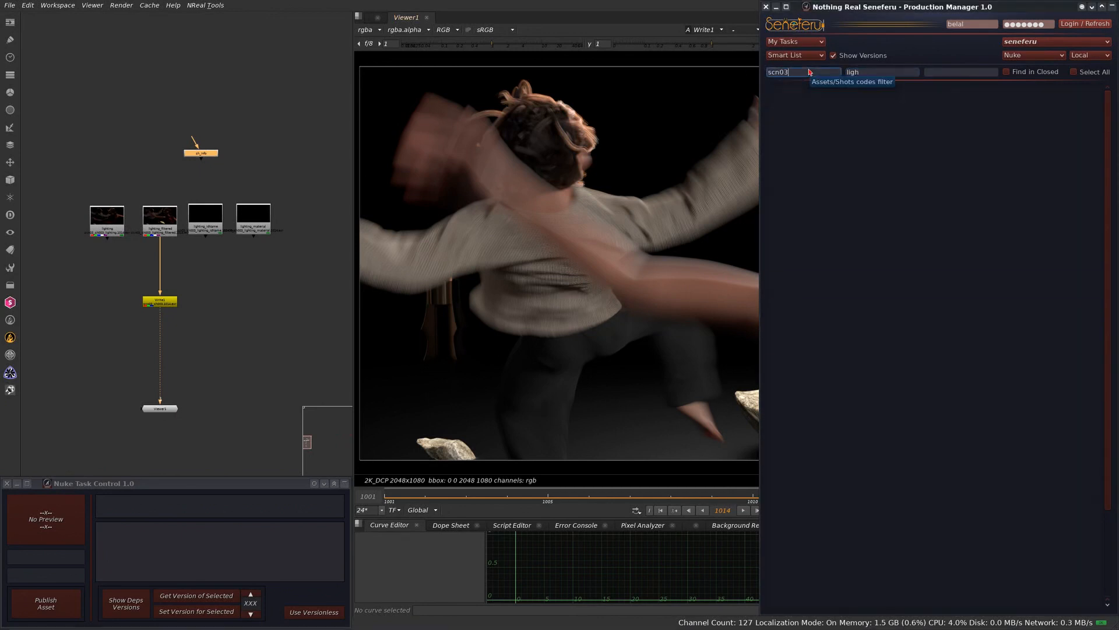
{"action": "type", "text": "_"}
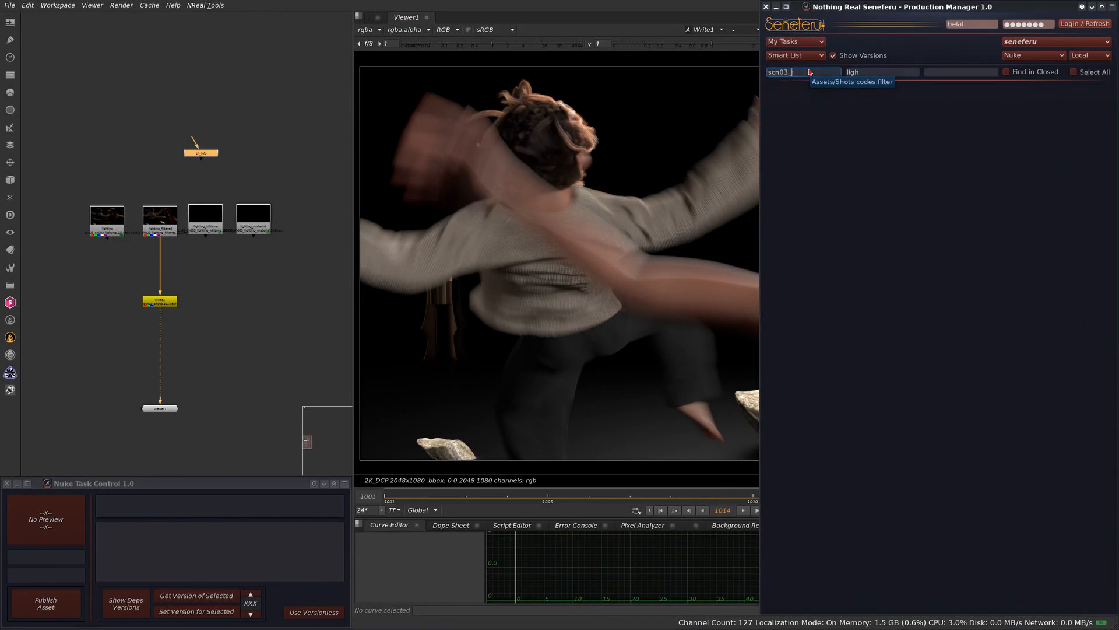
{"action": "type", "text": "hsh001"}
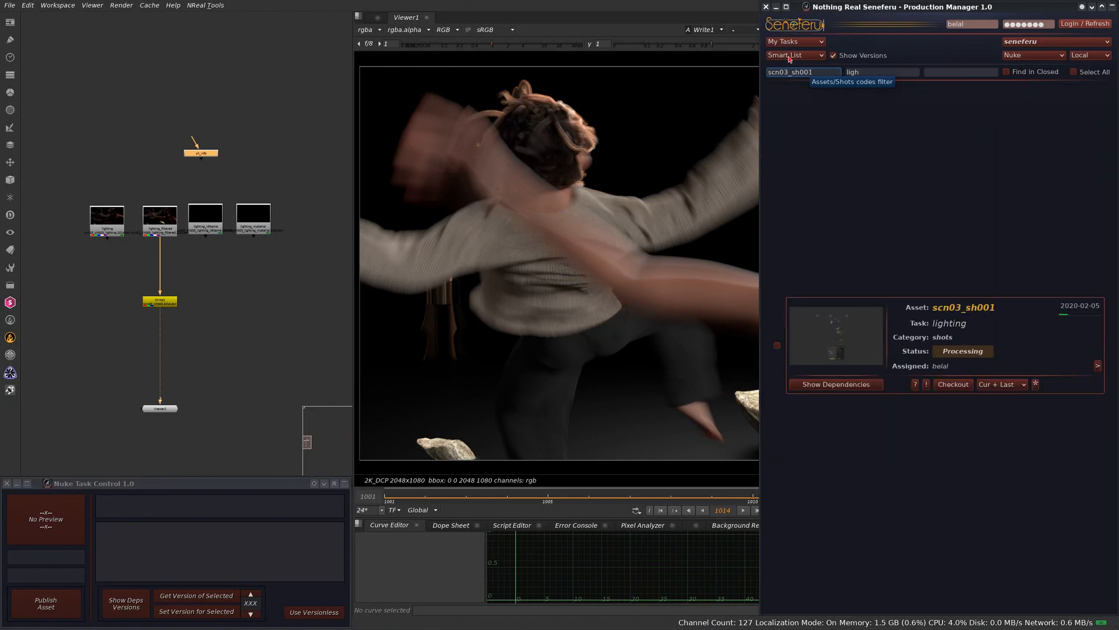
Examine the notes of the scn03_sh001 lighting task, then close the notes window
{"action": "left_click", "coordinate": [1055, 372]}
{"action": "left_click", "coordinate": [1097, 366]}
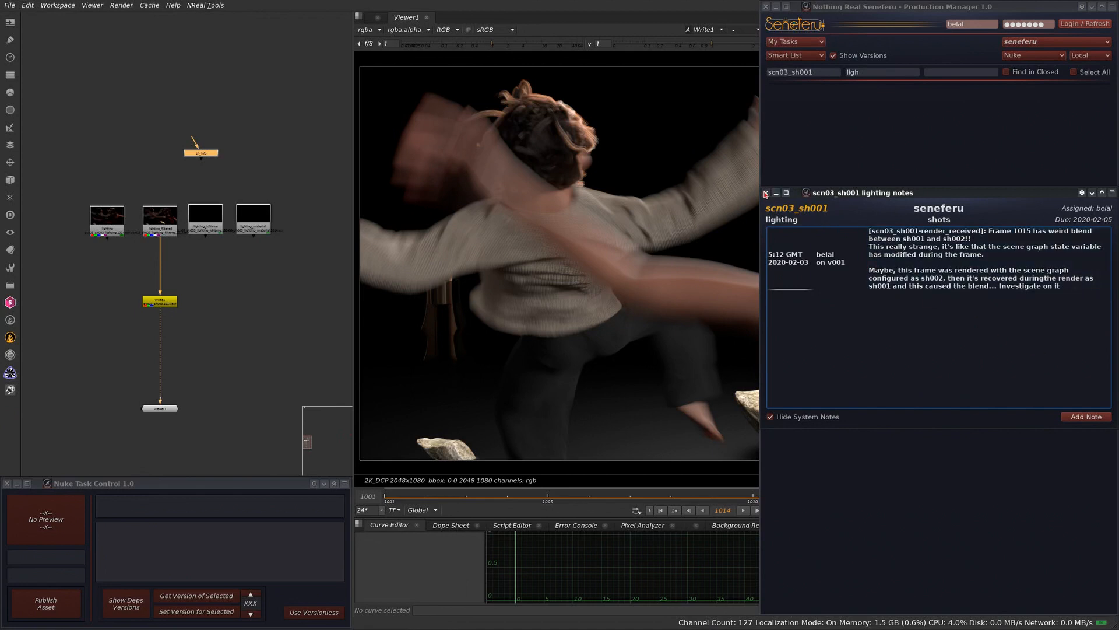
{"action": "left_click", "coordinate": [766, 192]}
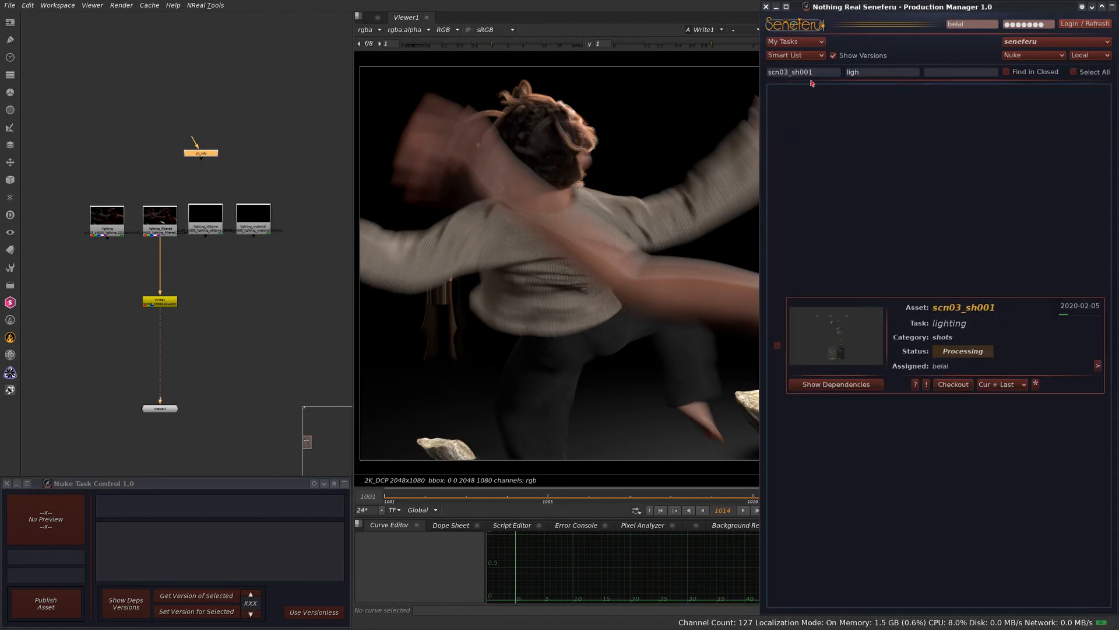
Clear the task and asset filters to list all tasks, and look at the start of the list
{"action": "left_click", "coordinate": [853, 72]}
{"action": "key", "text": "BackSpace"}
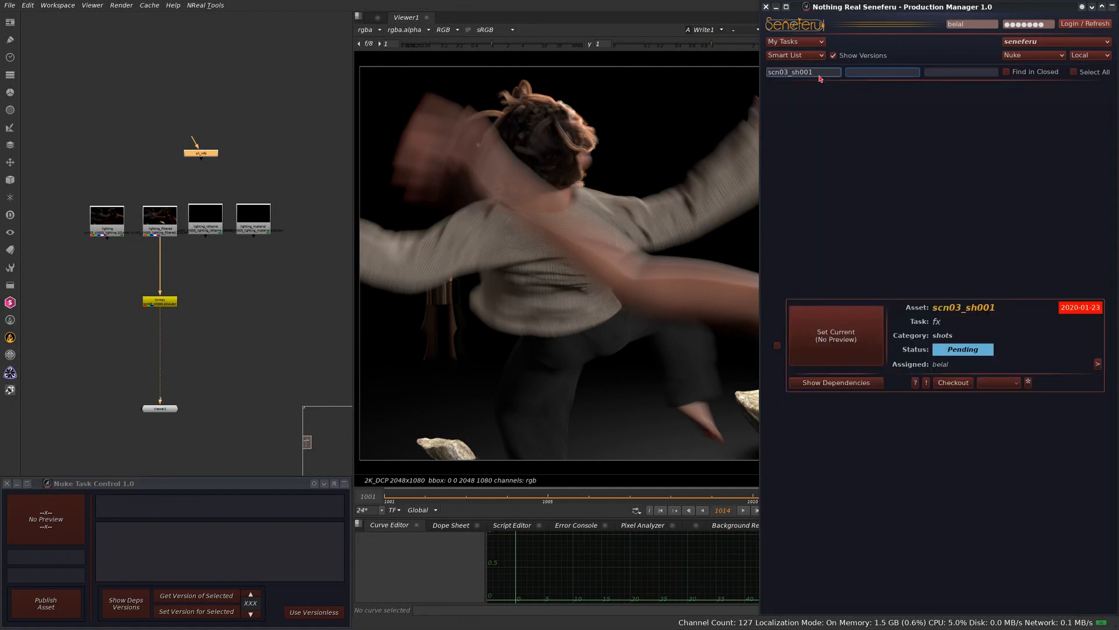
{"action": "left_click_drag", "start_coordinate": [819, 74], "coordinate": [763, 75]}
{"action": "key", "text": "BackSpace"}
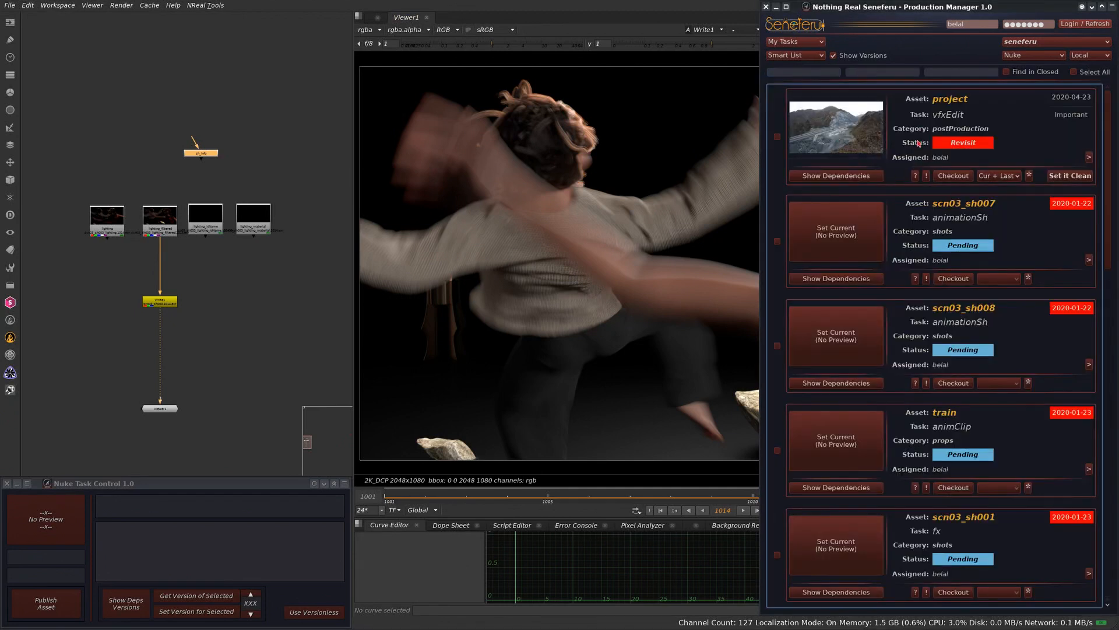
{"action": "mouse_move", "coordinate": [1107, 105]}
{"action": "left_mouse_down"}
{"action": "mouse_move", "coordinate": [1100, 175]}
{"action": "mouse_move", "coordinate": [1101, 99]}
{"action": "left_mouse_up"}
{"action": "mouse_move", "coordinate": [1109, 99]}
{"action": "left_mouse_down"}
{"action": "mouse_move", "coordinate": [1109, 120]}
{"action": "mouse_move", "coordinate": [1109, 88]}
{"action": "left_mouse_up"}
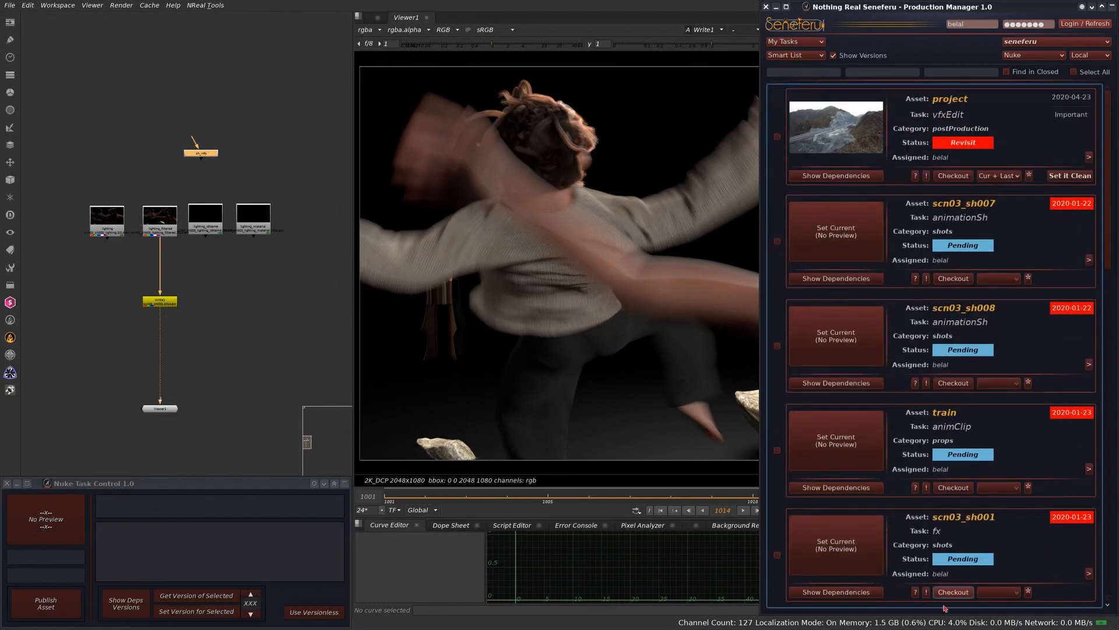